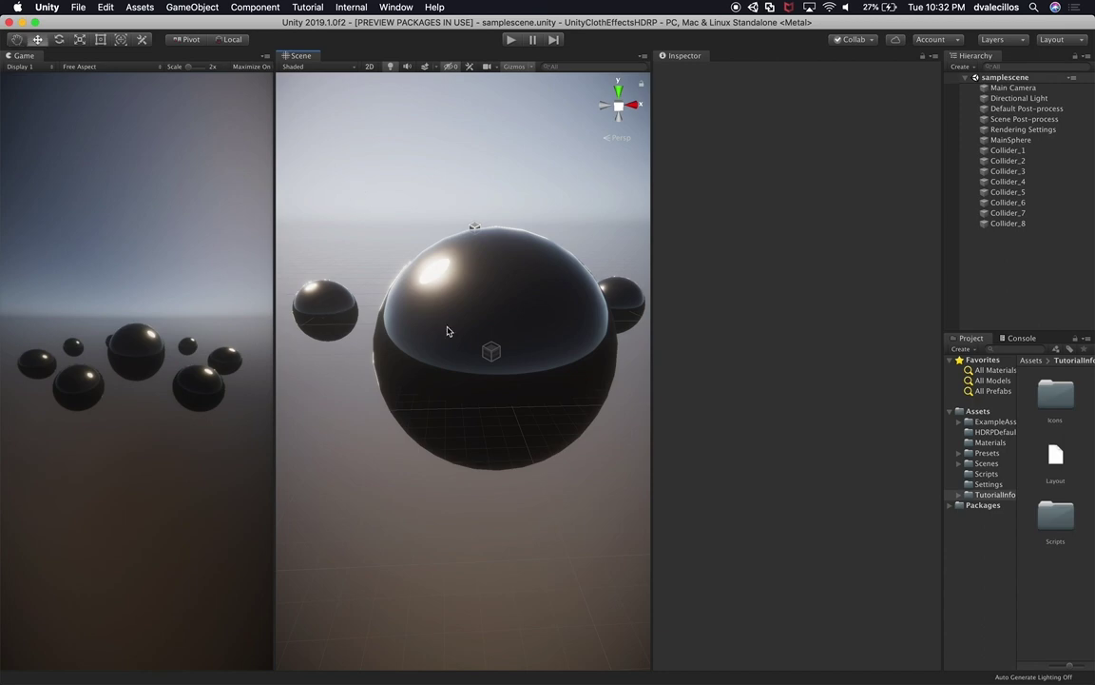
Inspect the component settings of MainSphere and the Collider_8 sphere, finishing with MainSphere selected and all surrounding colliders in view.
click(405, 300)
key(f)
alt+drag(500, 321, 559, 377)
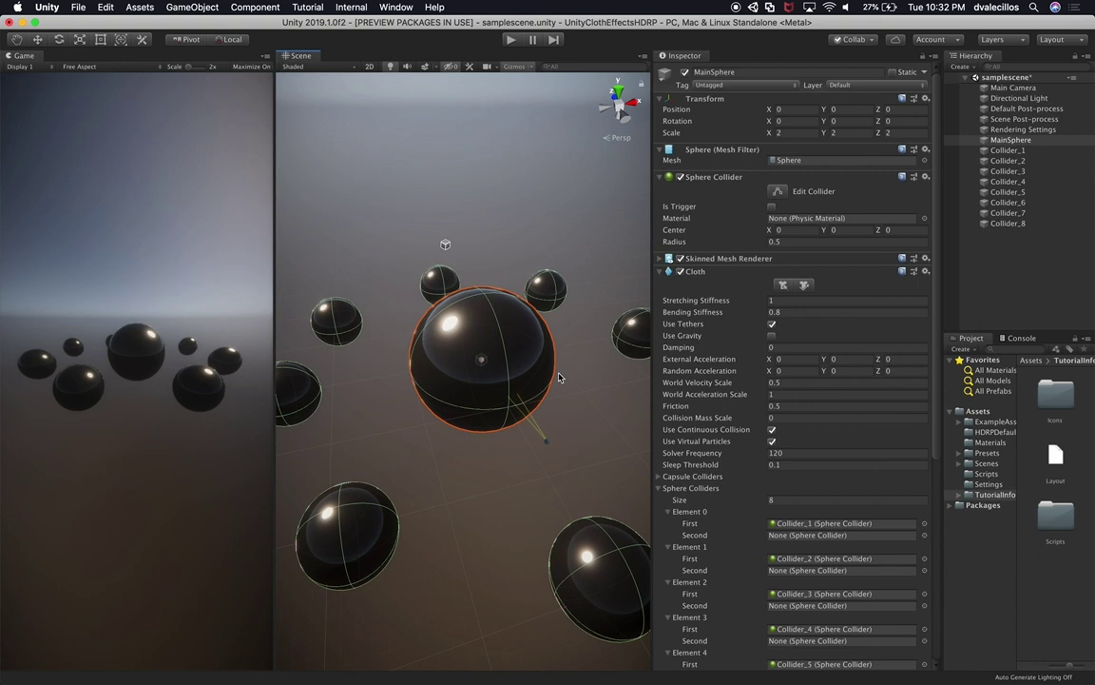
click(330, 505)
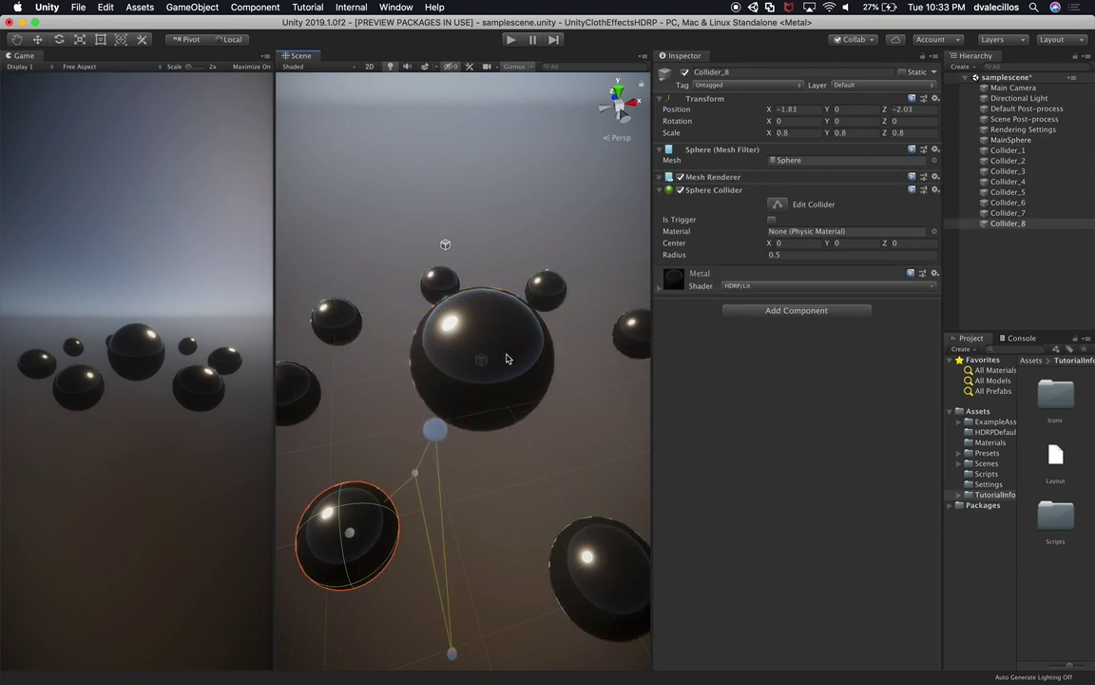
click(510, 370)
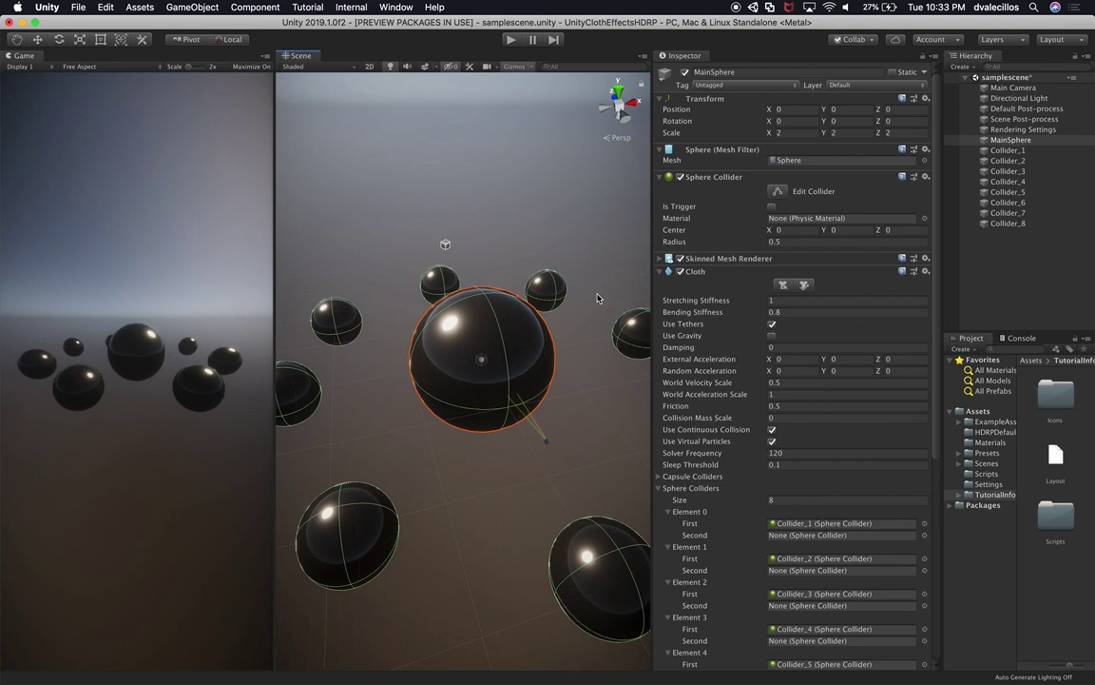
scroll(597, 297, down, 2)
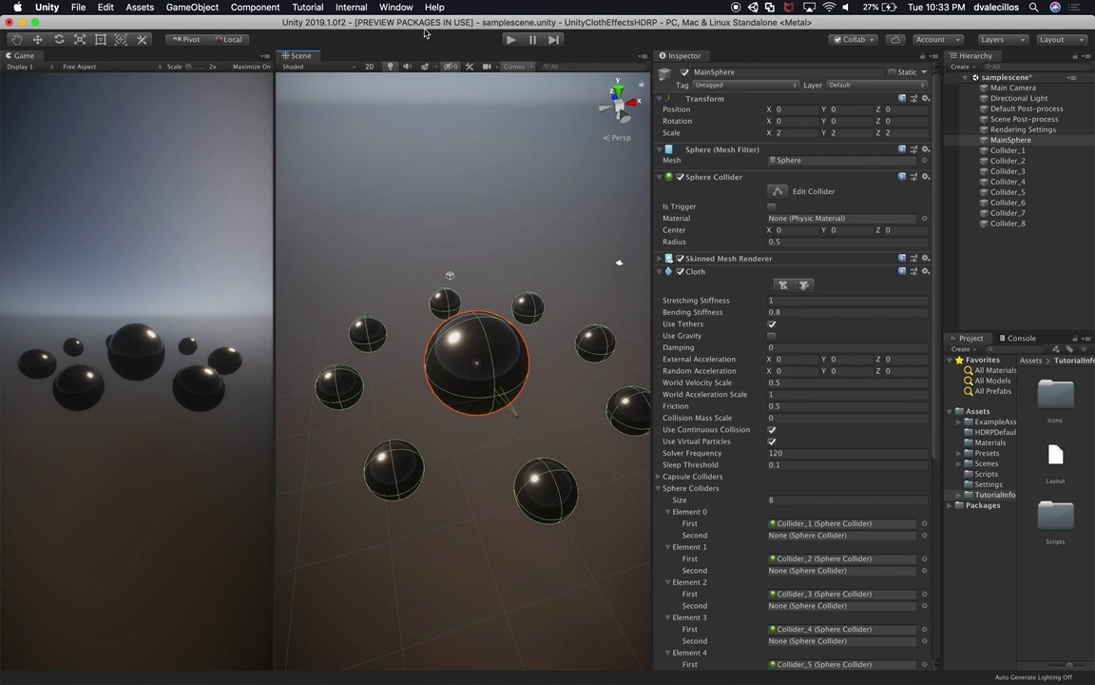
Open the Asset Store's purchased assets and find the Retro Cartoon Cars - Cicada package.
click(397, 7)
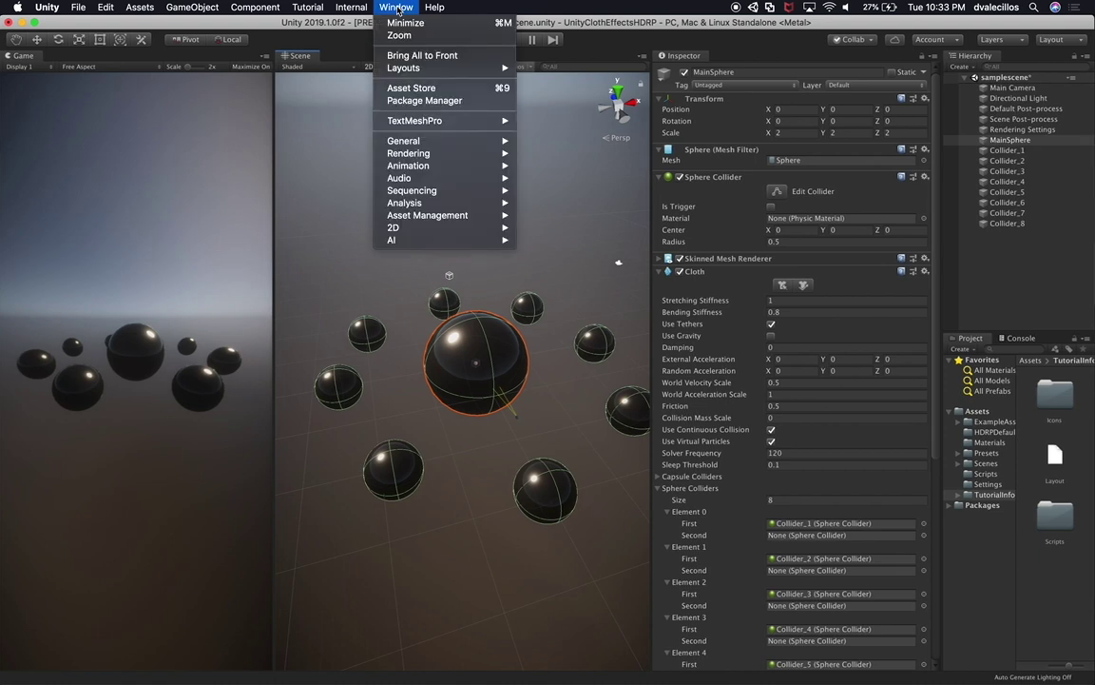
click(416, 88)
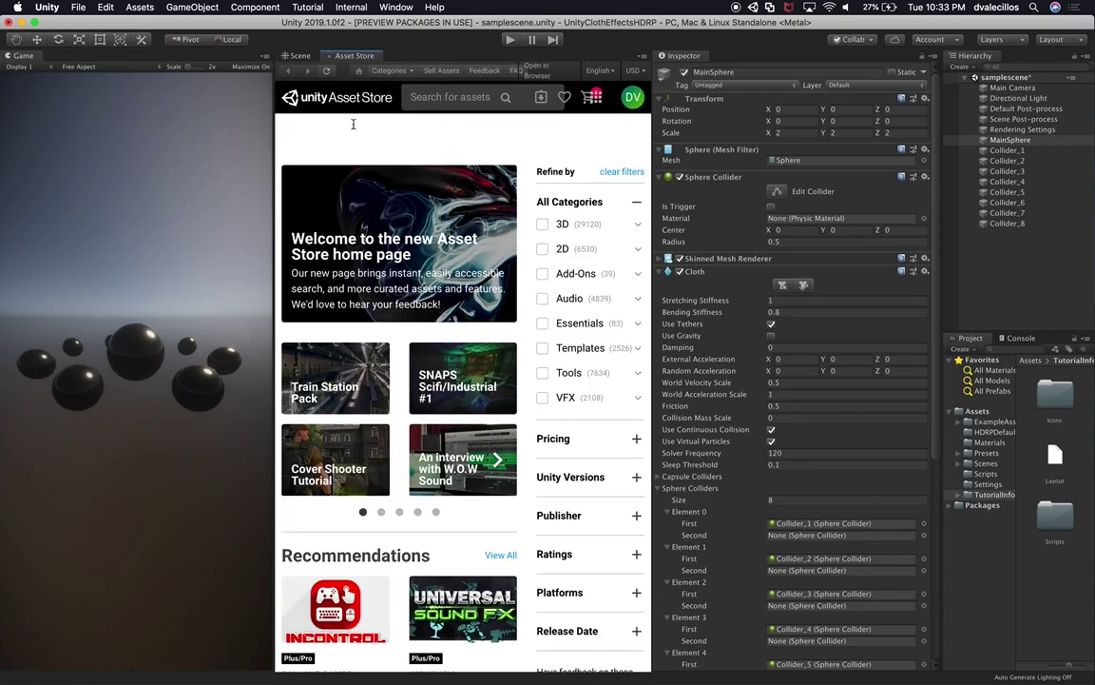
drag(278, 153, 236, 152)
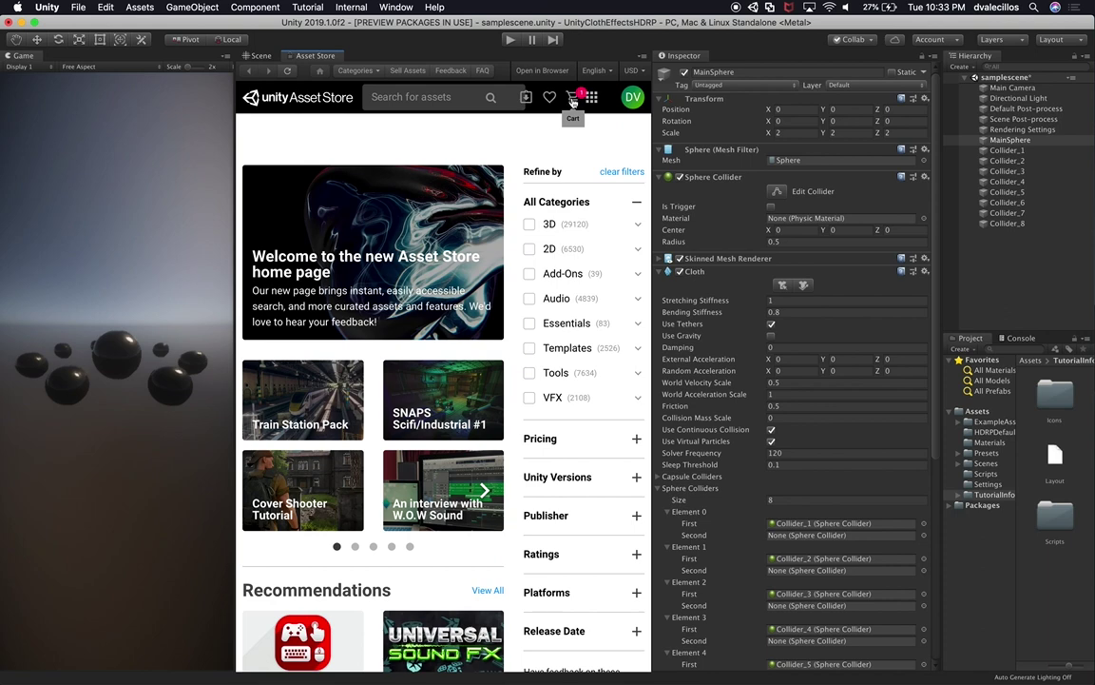
click(524, 99)
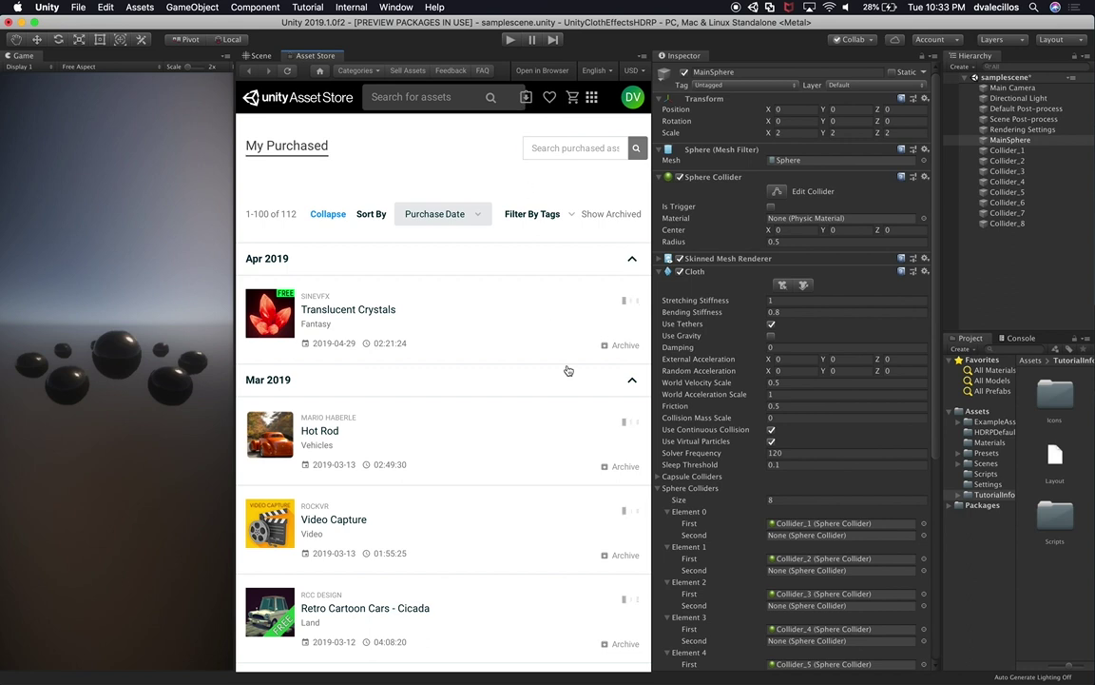
scroll(285, 410, down, 1)
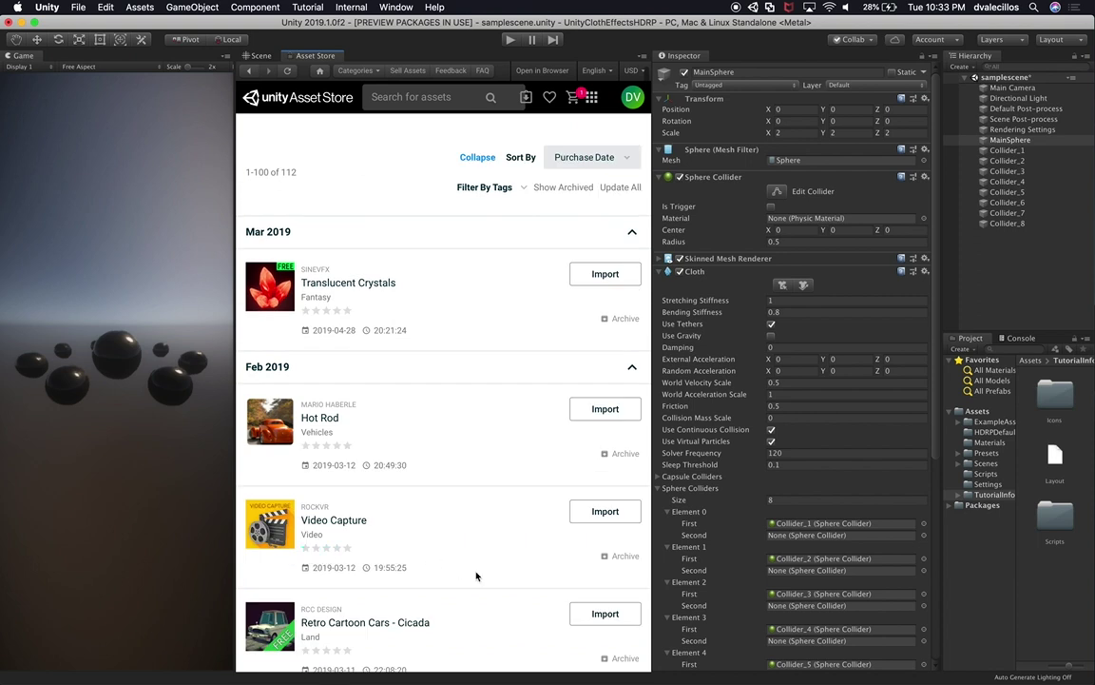
scroll(476, 576, down, 1)
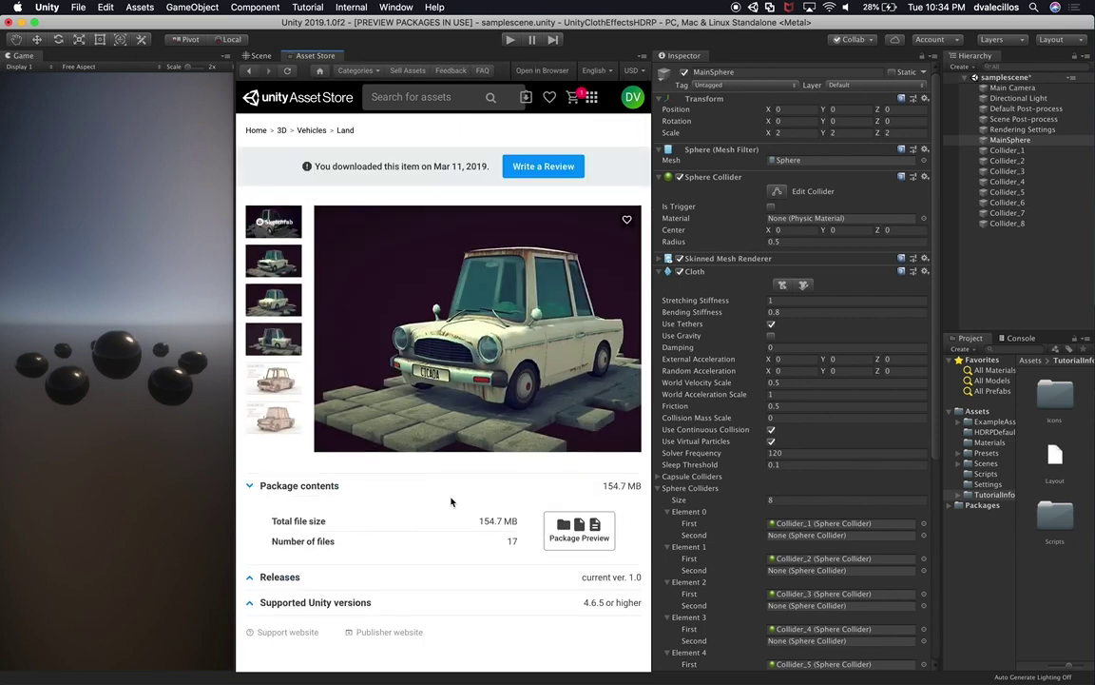
Import the complete Retro Cartoon Cars - Cicada package into the project from its store page.
scroll(452, 501, down, 2)
scroll(452, 501, down, 1)
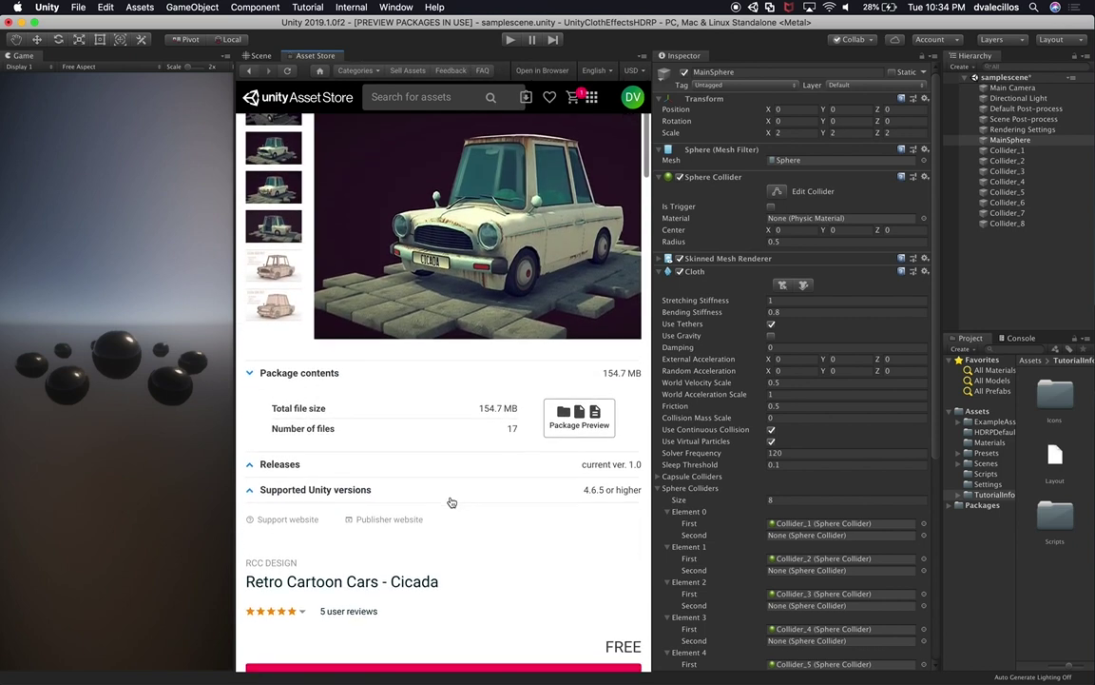
scroll(452, 501, up, 2)
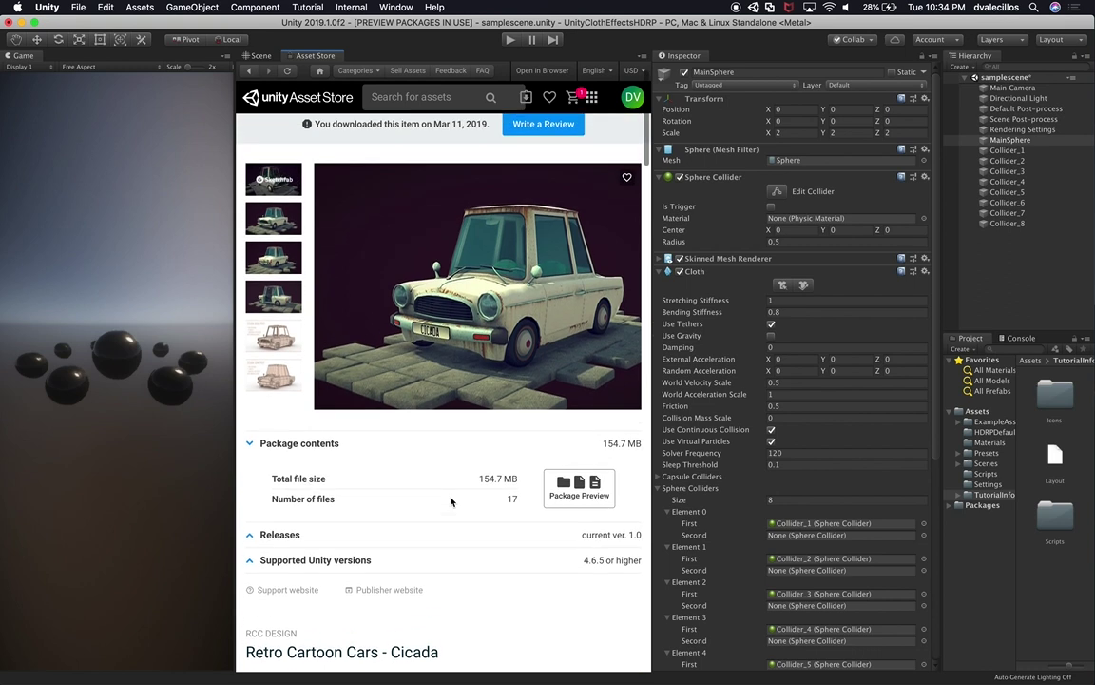
scroll(451, 501, down, 2)
scroll(451, 501, up, 3)
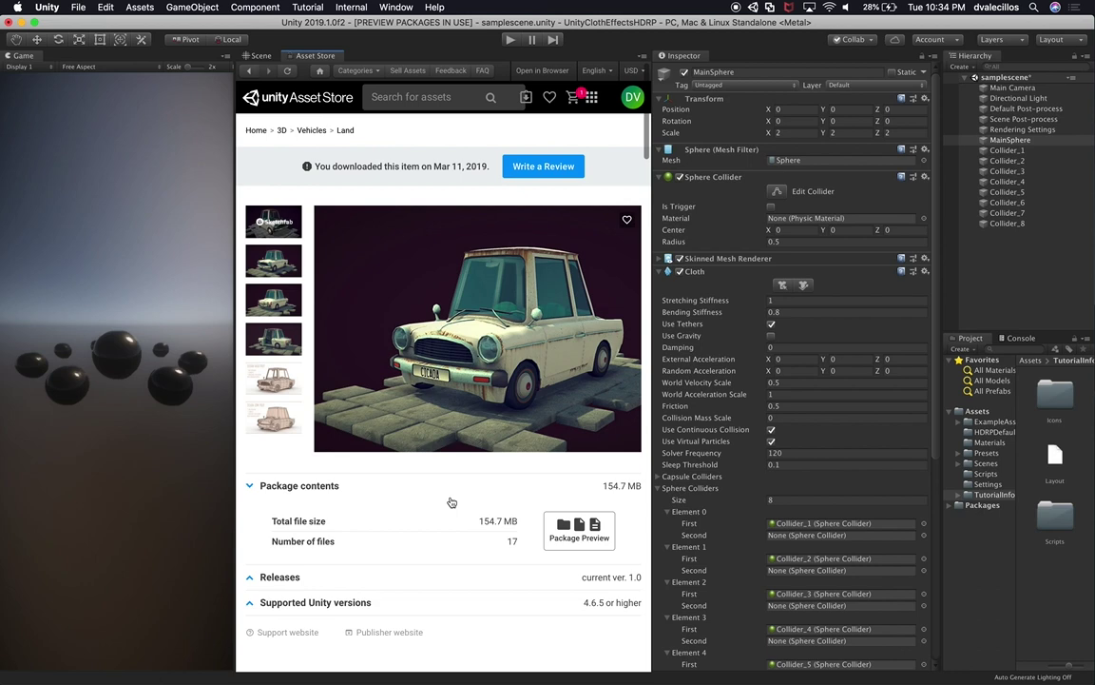
scroll(452, 501, down, 8)
click(421, 467)
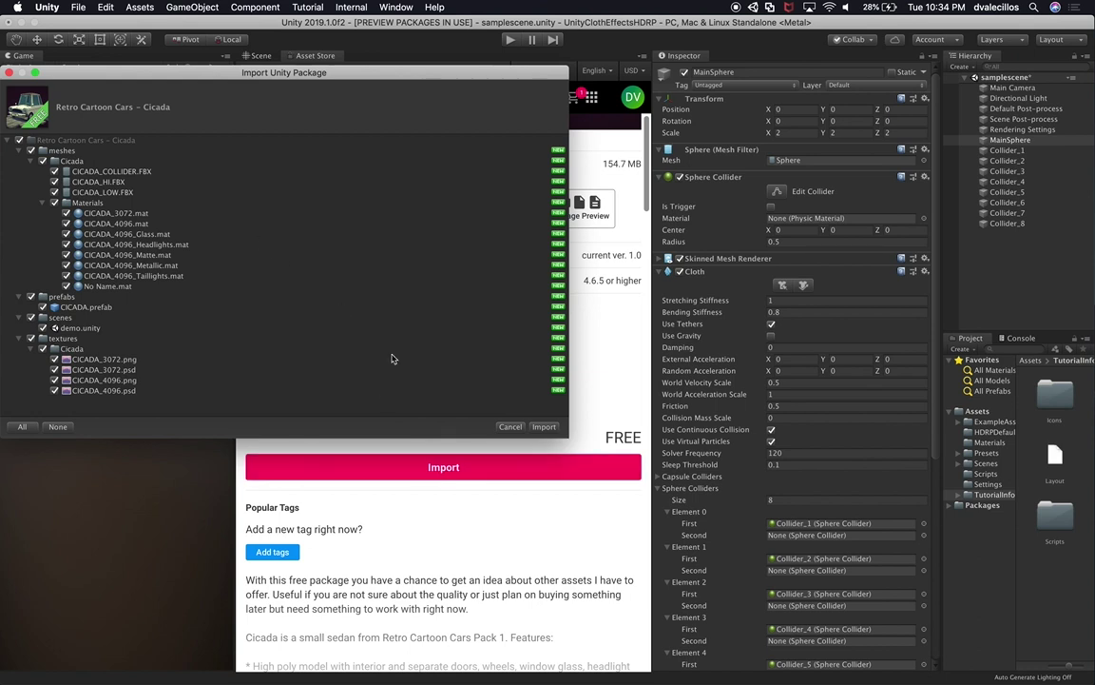
click(544, 425)
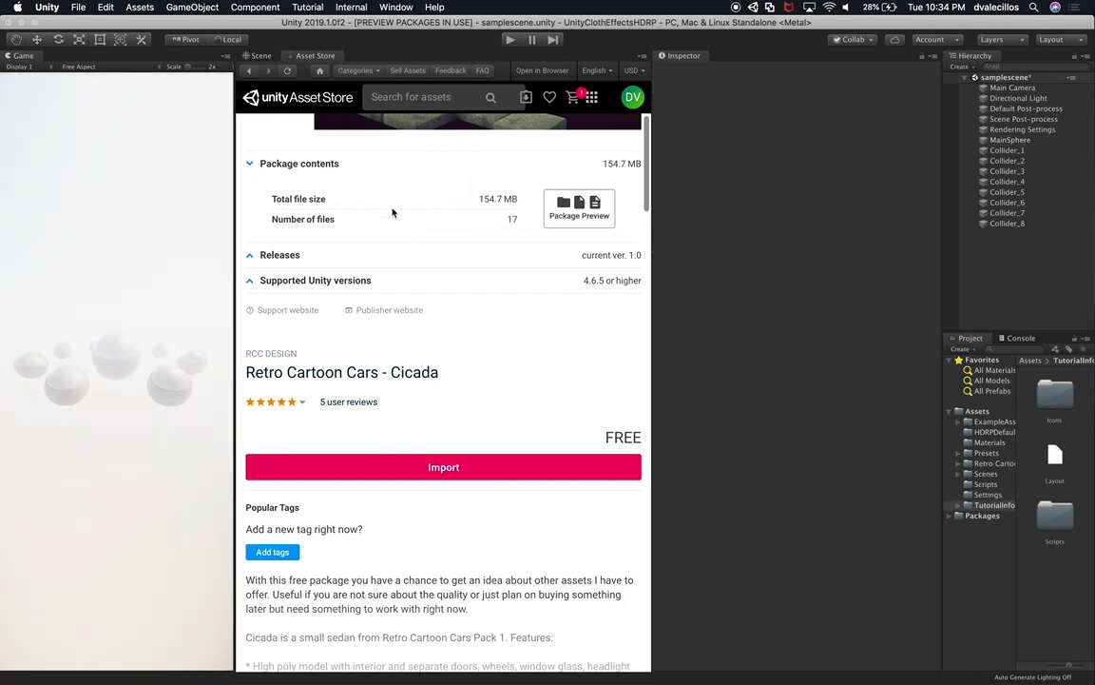
Return to the Scene view, open the Retro Cartoon Cars - Cicada folder and widen the project browser.
click(258, 55)
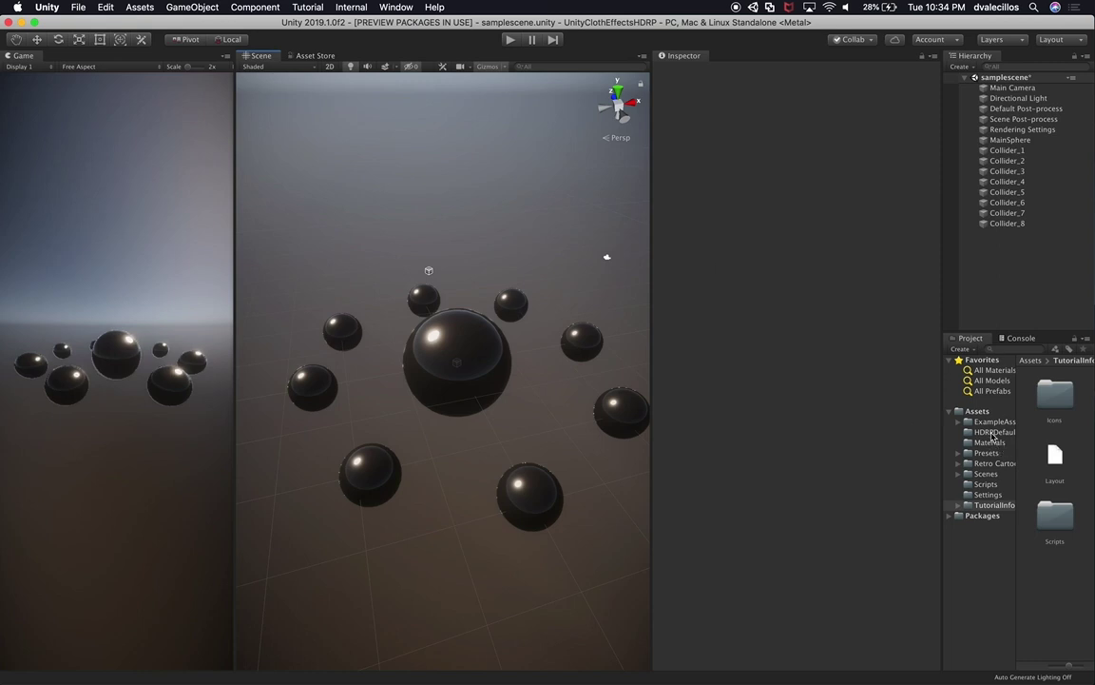
click(993, 464)
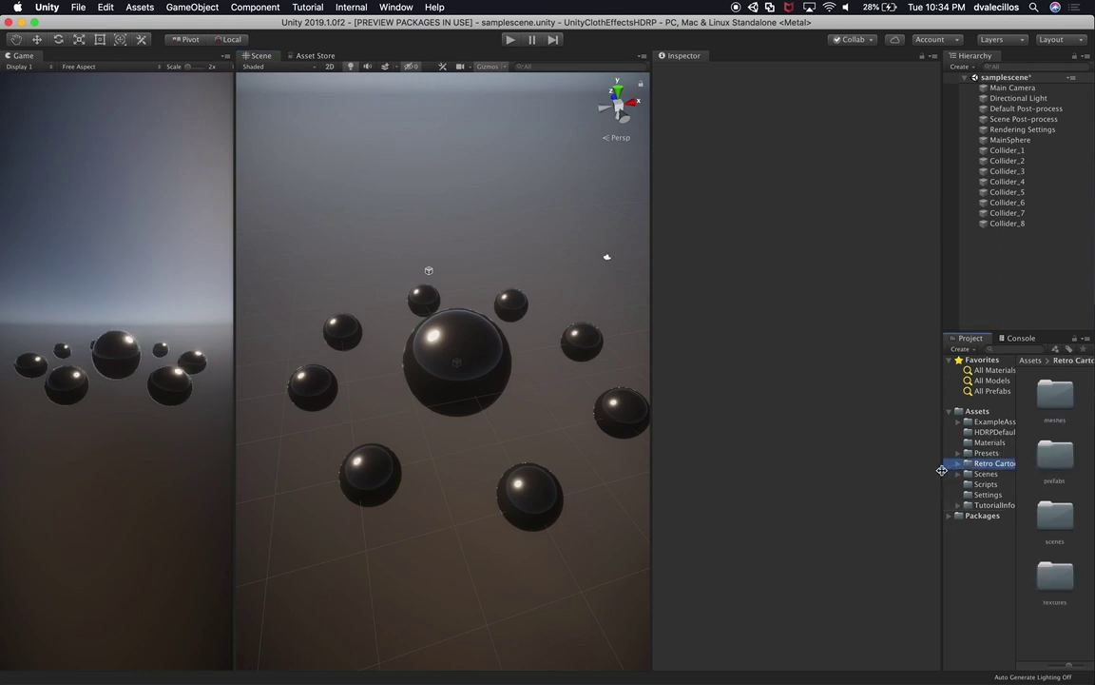
drag(941, 470, 841, 470)
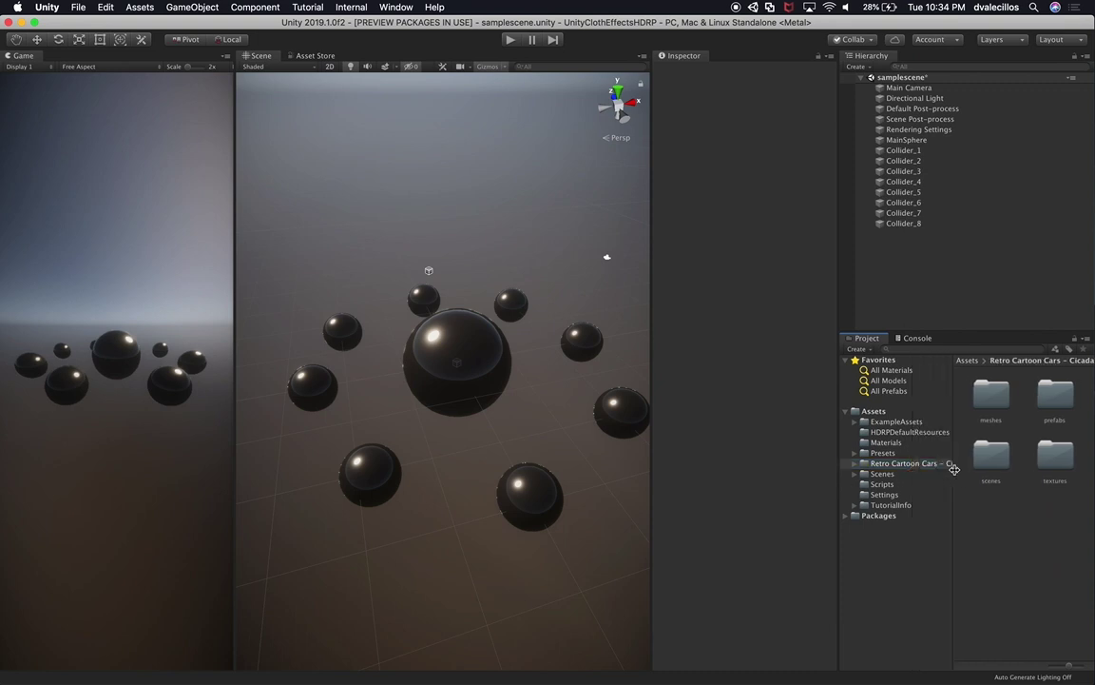
Browse the imported Cicada package's subfolders to examine its meshes and prefab.
click(854, 463)
click(864, 473)
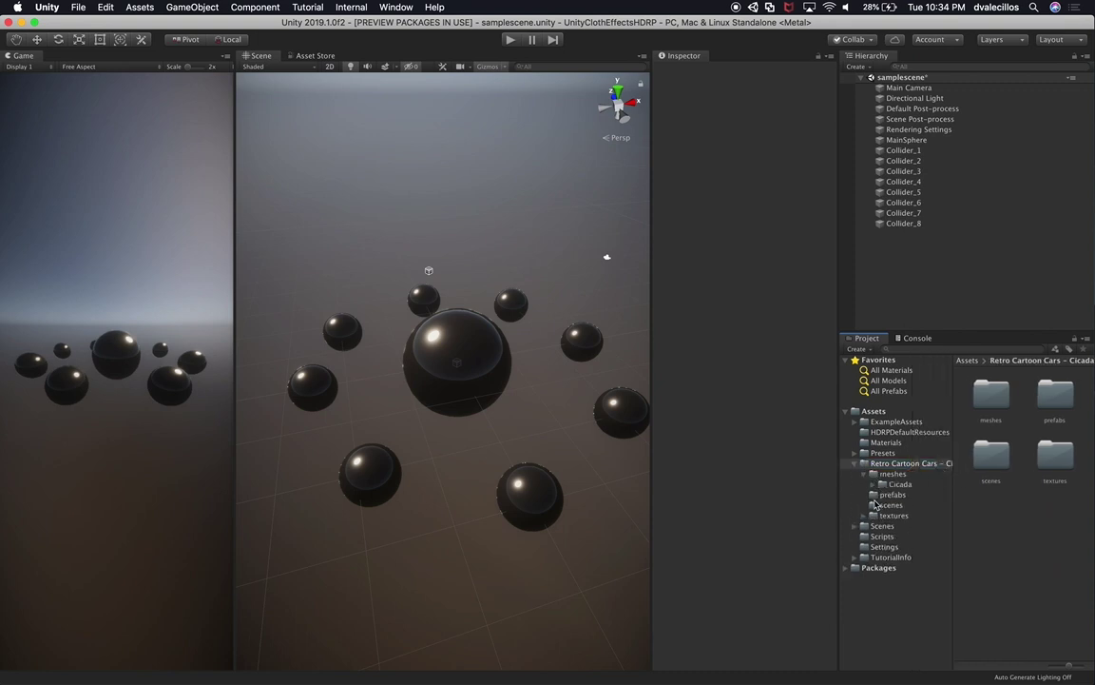
click(893, 474)
click(894, 483)
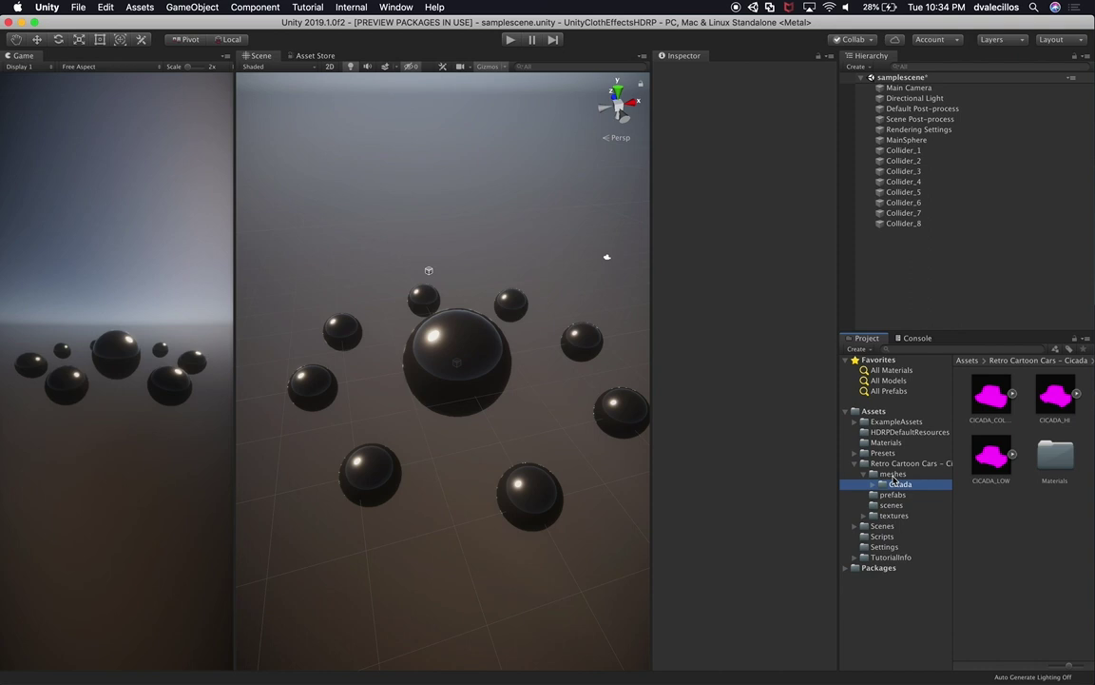
key(Down)
key(Down)
key(Down)
key(Up)
key(Up)
key(Up)
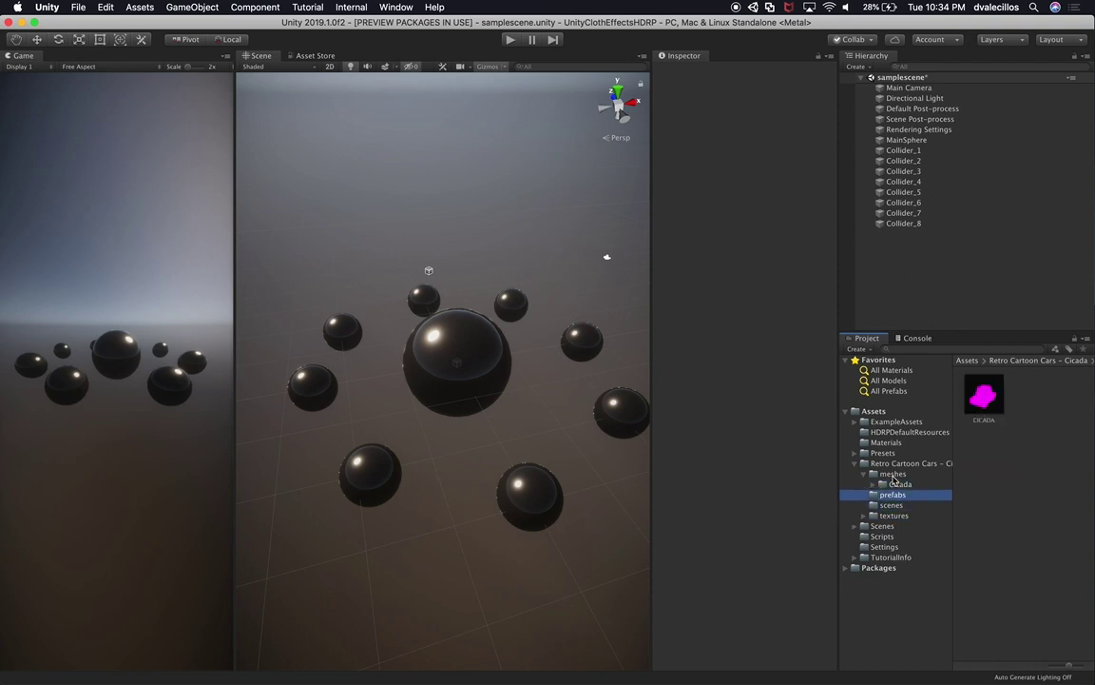
Upgrade all project materials to High Definition materials and accept overwriting the existing ones.
click(130, 8)
mouse_move(103, 8)
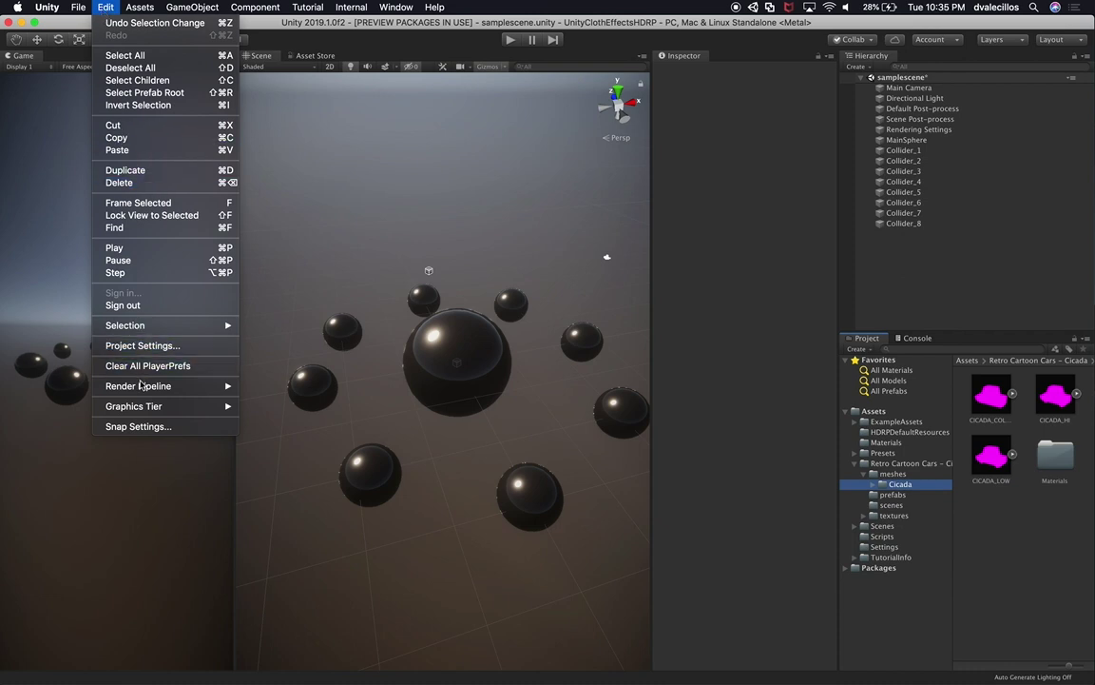
mouse_move(141, 389)
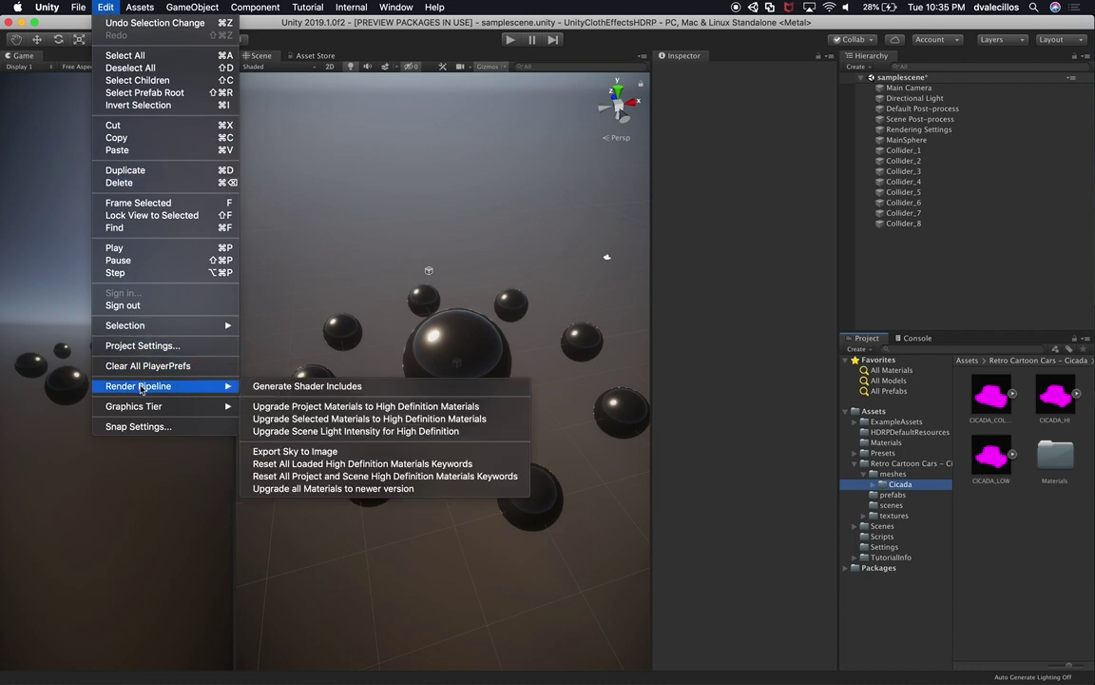
click(309, 409)
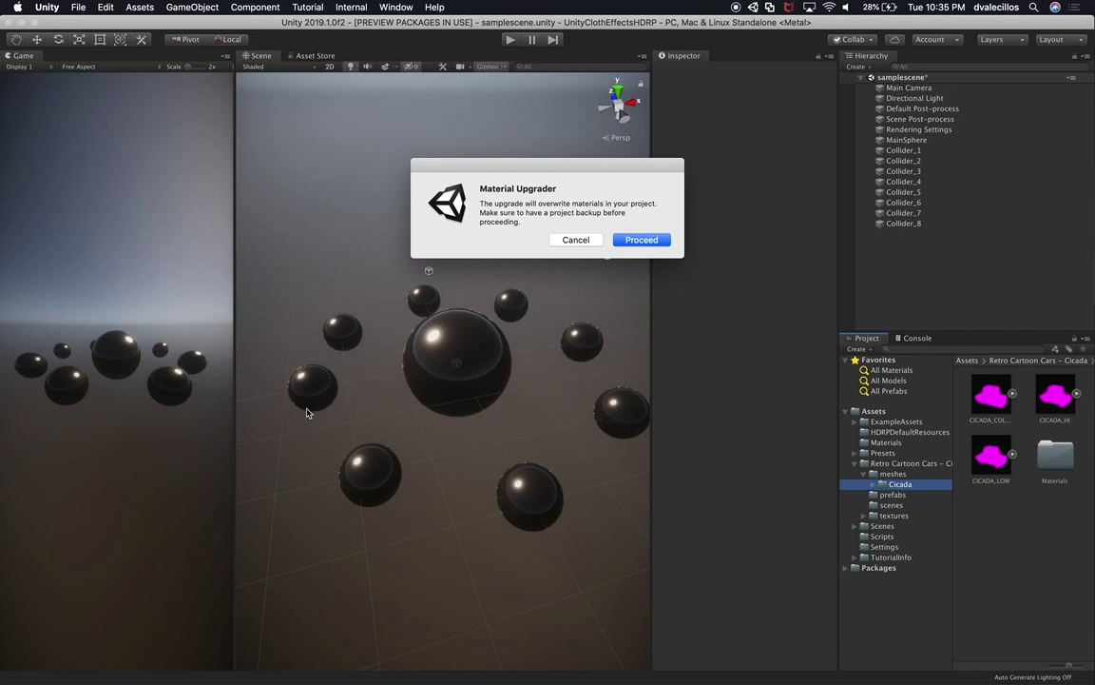
click(642, 240)
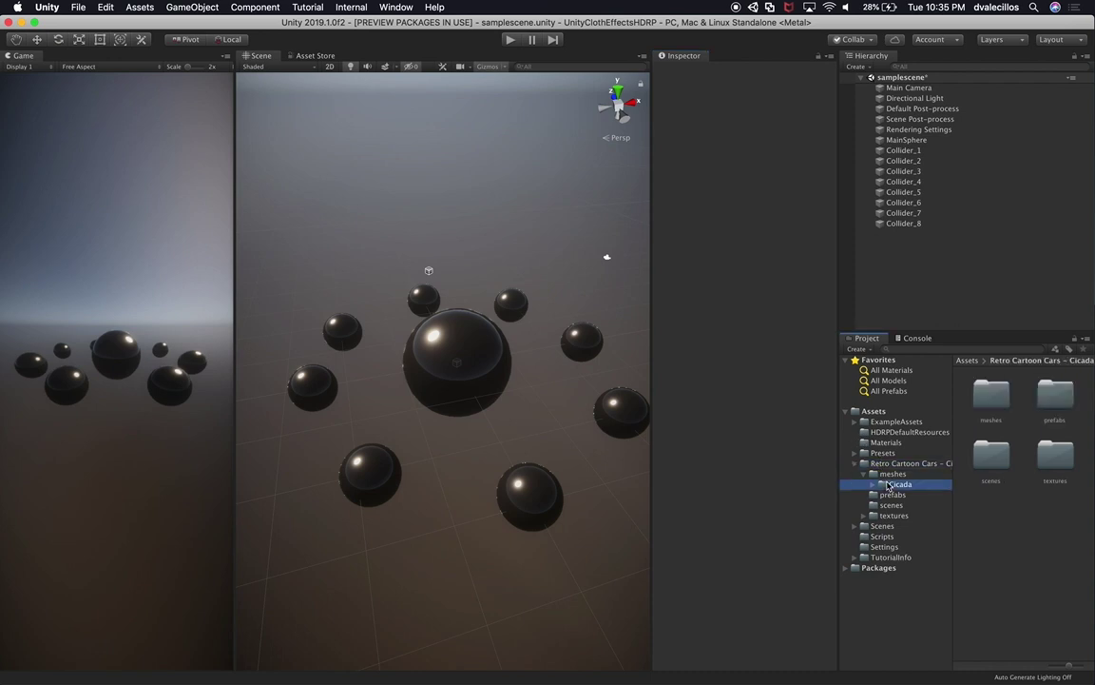
Examine the Cicada package's models, materials, prefab and scene folders after the material upgrade.
click(986, 414)
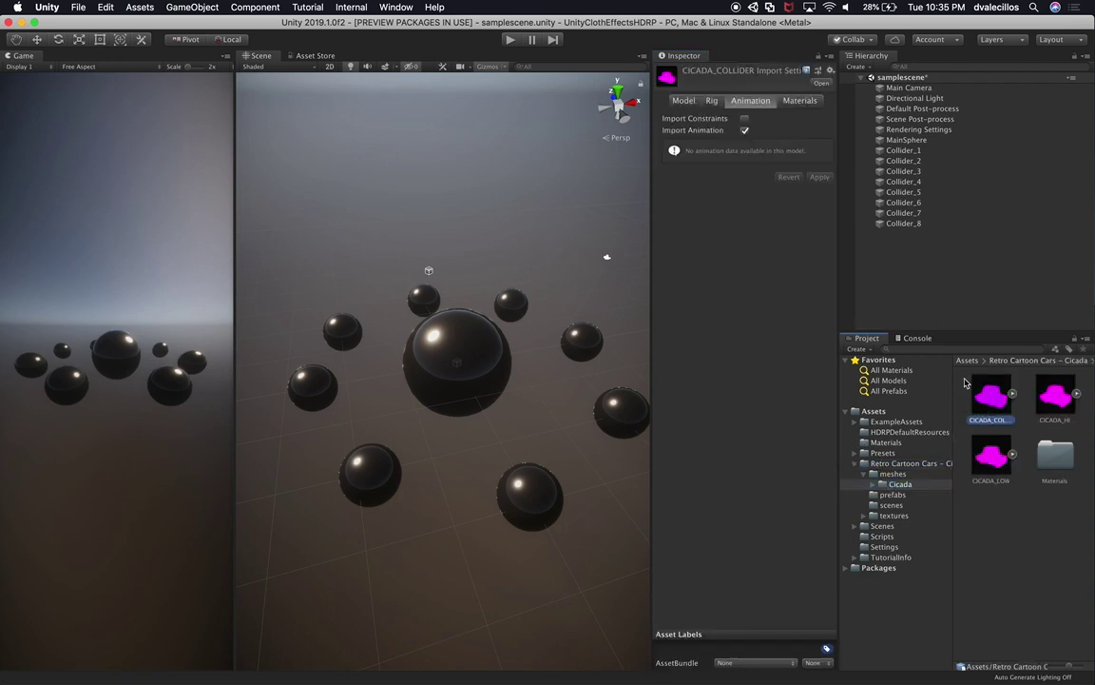
click(895, 486)
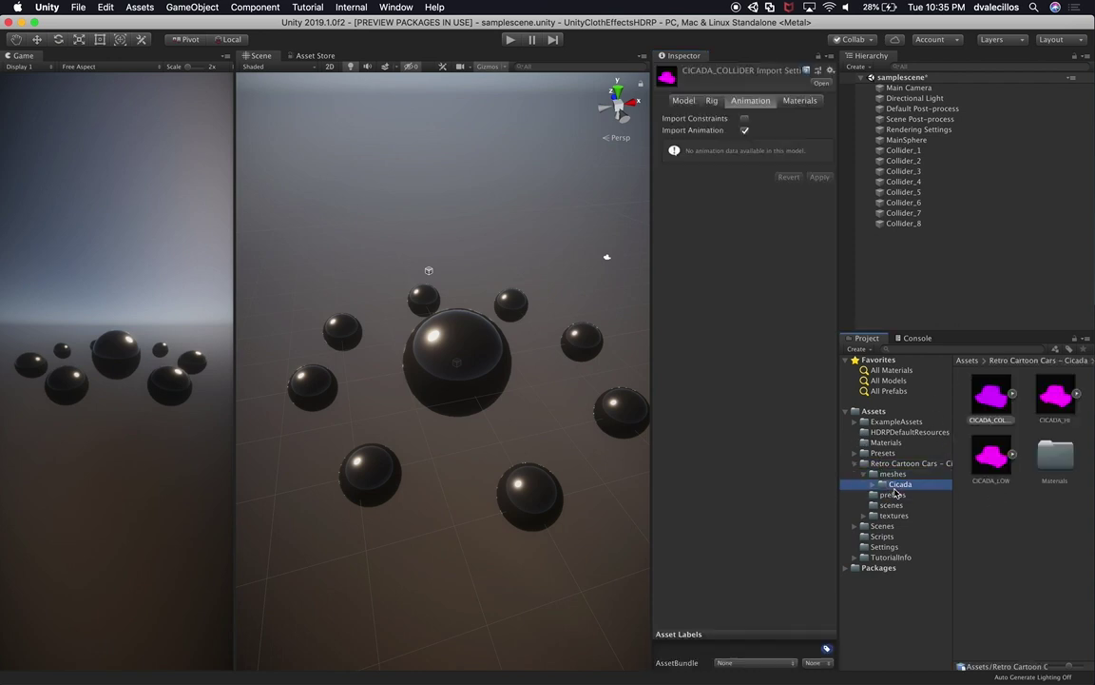
click(1055, 466)
double_click(1054, 466)
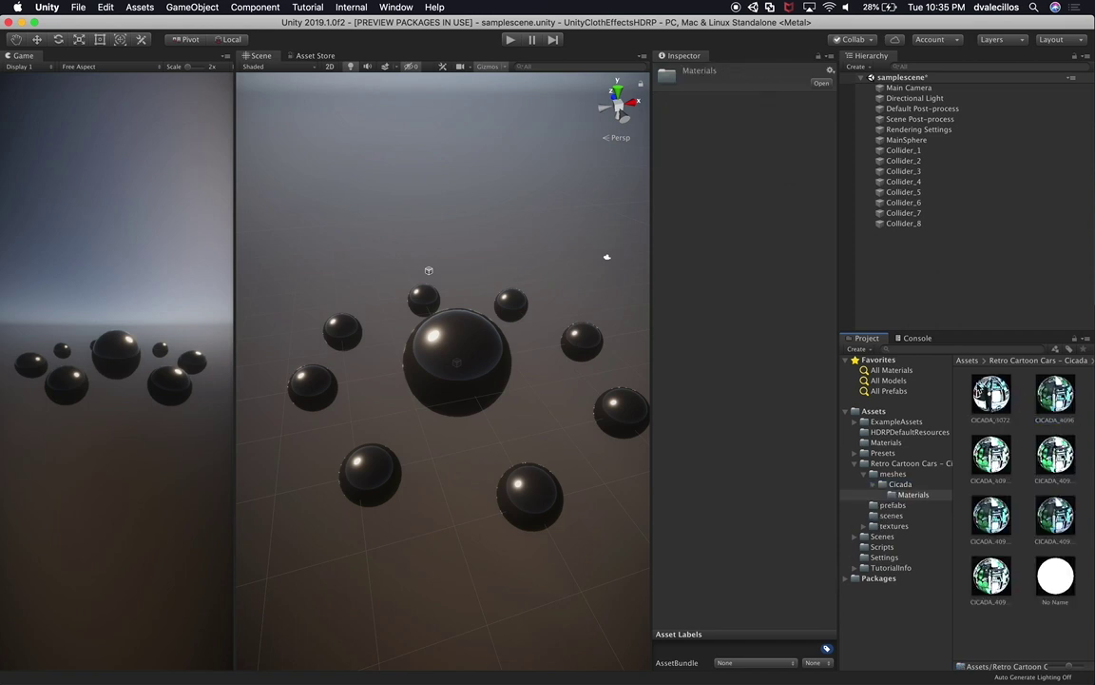
click(900, 484)
click(1000, 399)
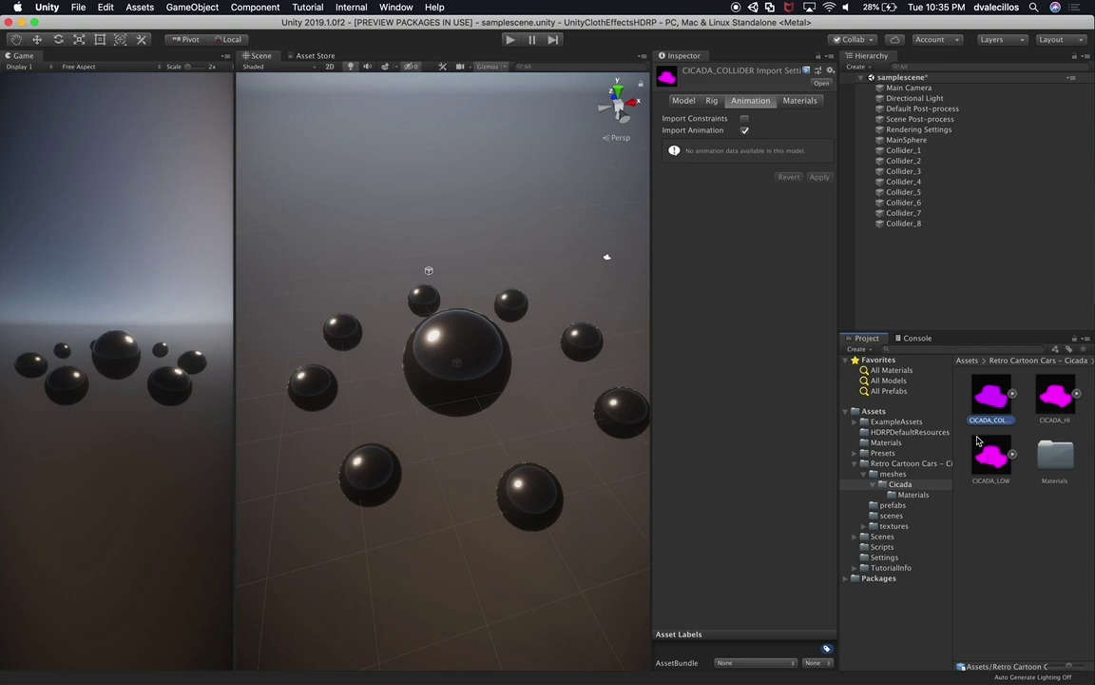
click(893, 505)
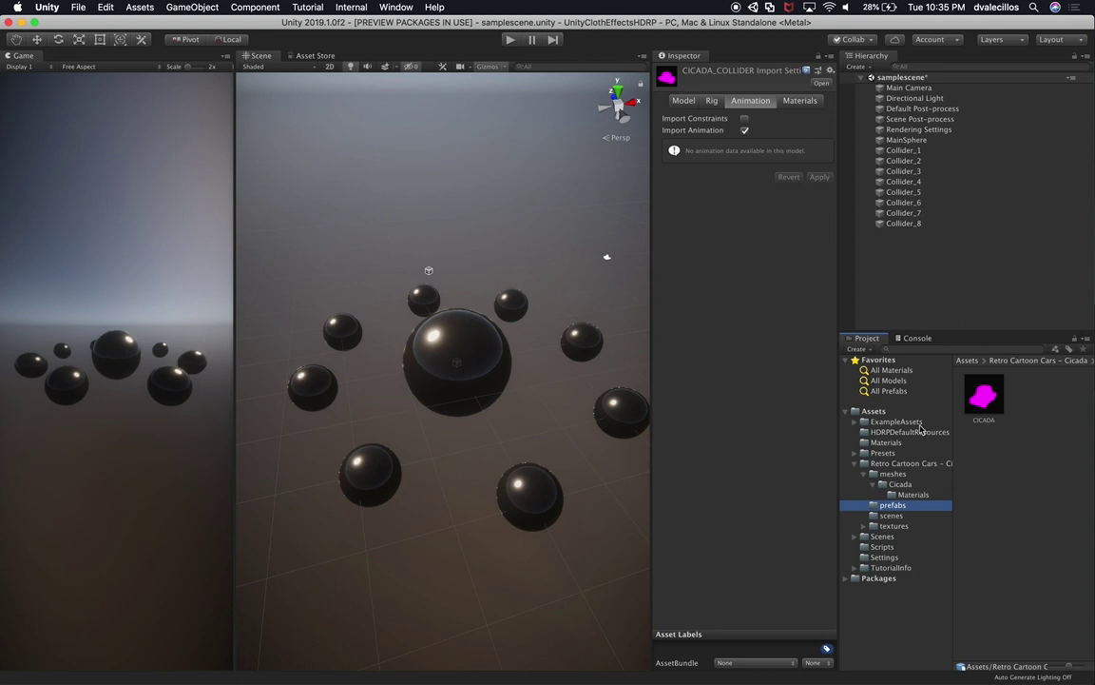
click(889, 79)
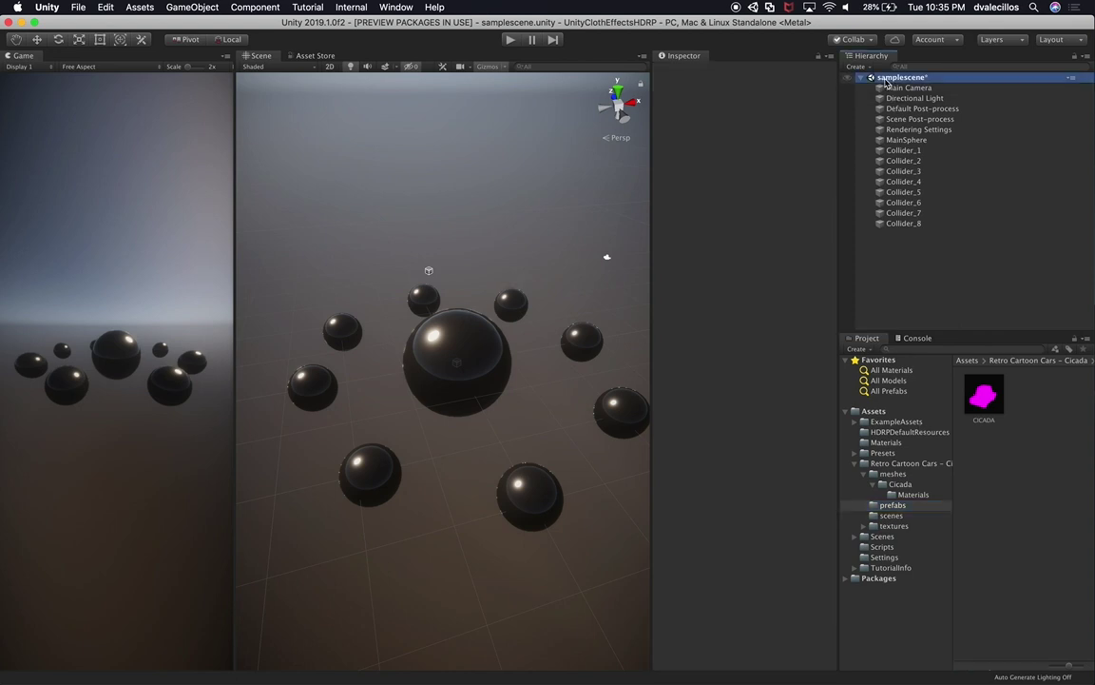
click(894, 514)
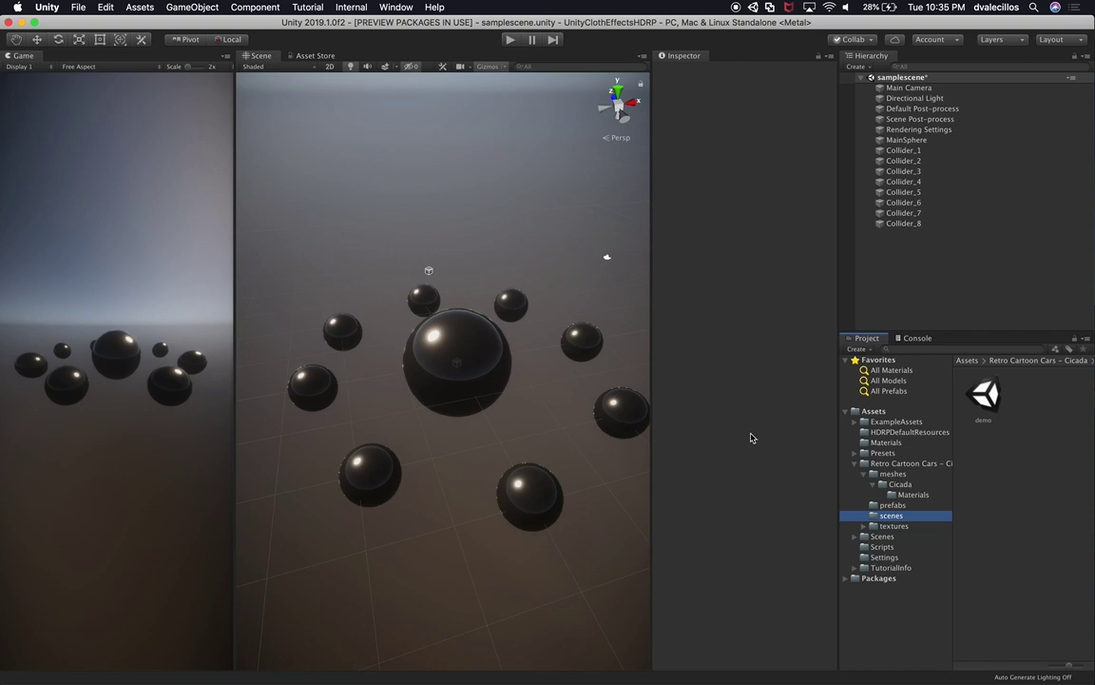
click(985, 419)
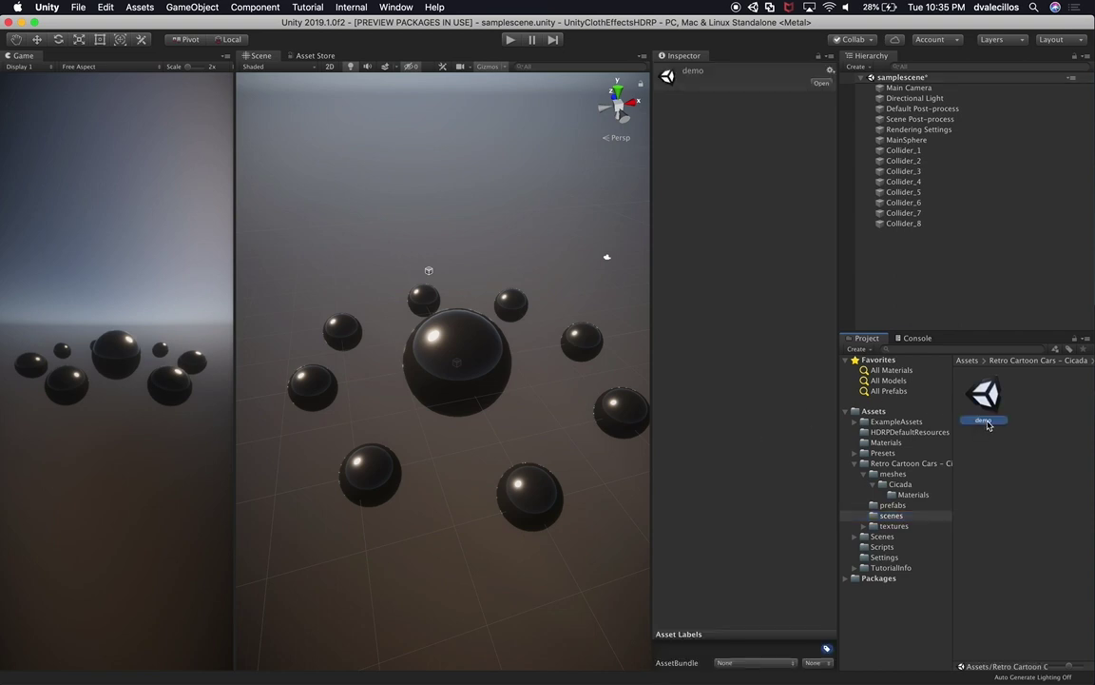
click(986, 420)
text(s)
key(Escape)
click(1053, 469)
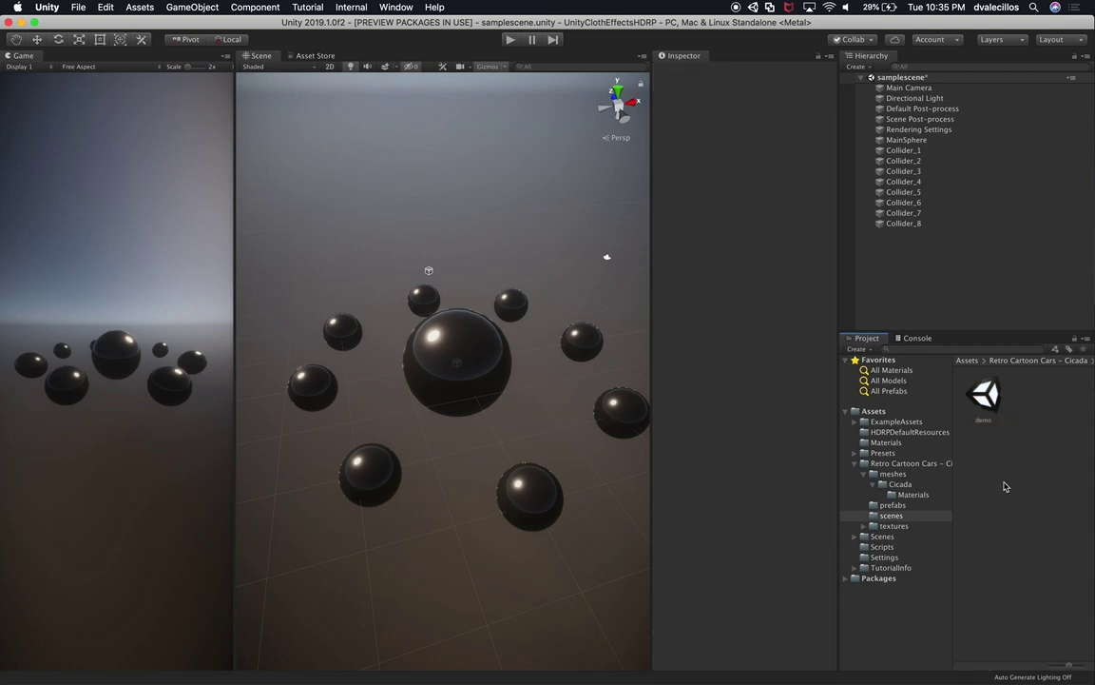
Rename the samplescene scene in the Scenes folder as Spheres and reload the open scene.
click(878, 538)
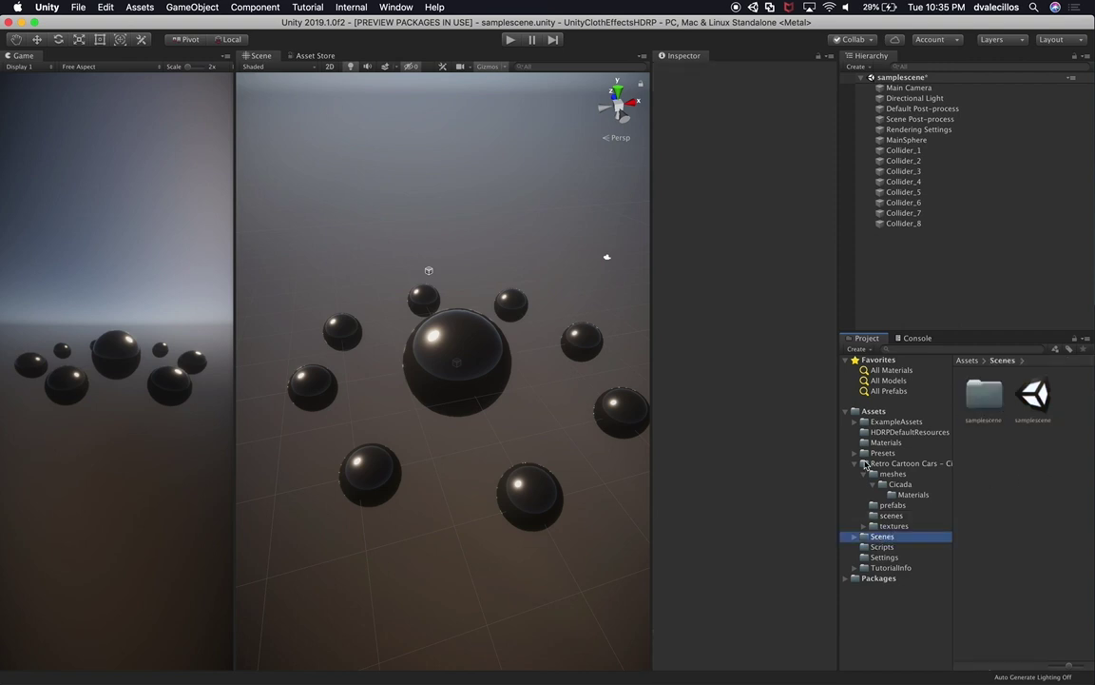
click(1034, 400)
click(1033, 420)
text(Spheres)
key(BackSpace)
key(BackSpace)
key(BackSpace)
key(BackSpace)
key(BackSpace)
key(BackSpace)
key(BackSpace)
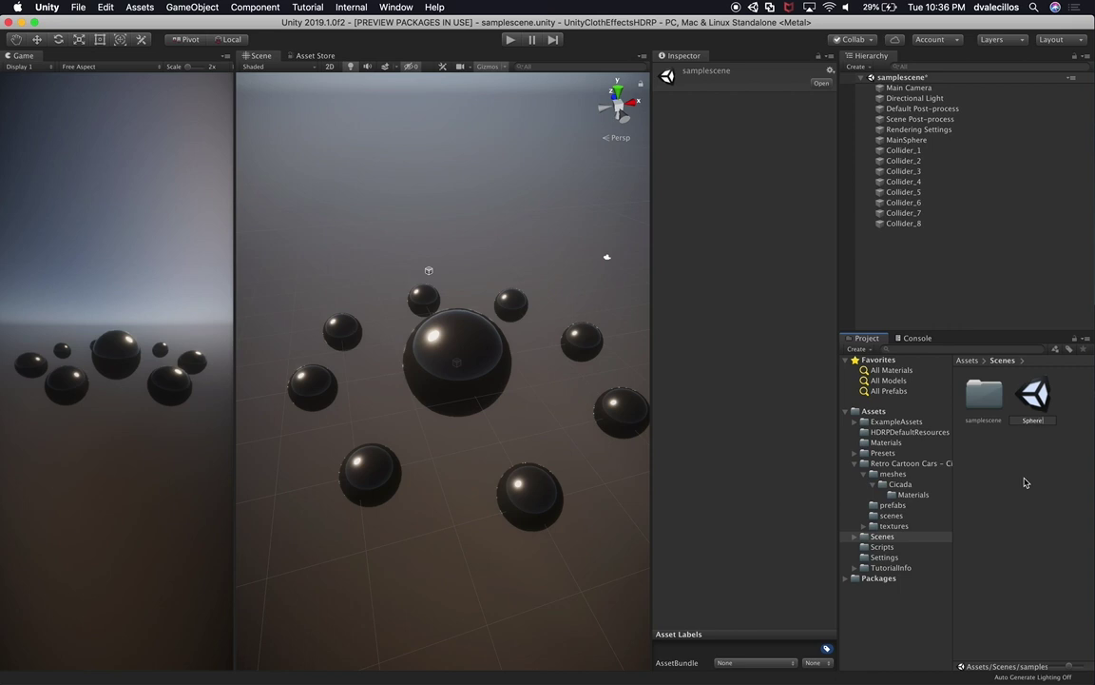
text(s)
key(Return)
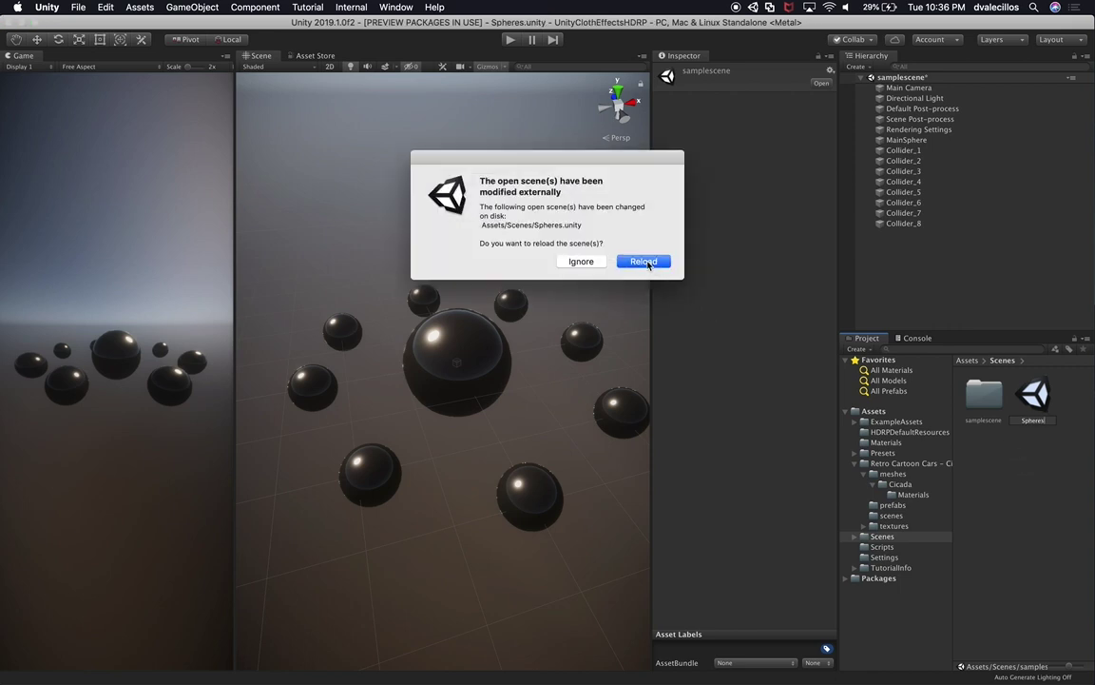
click(644, 262)
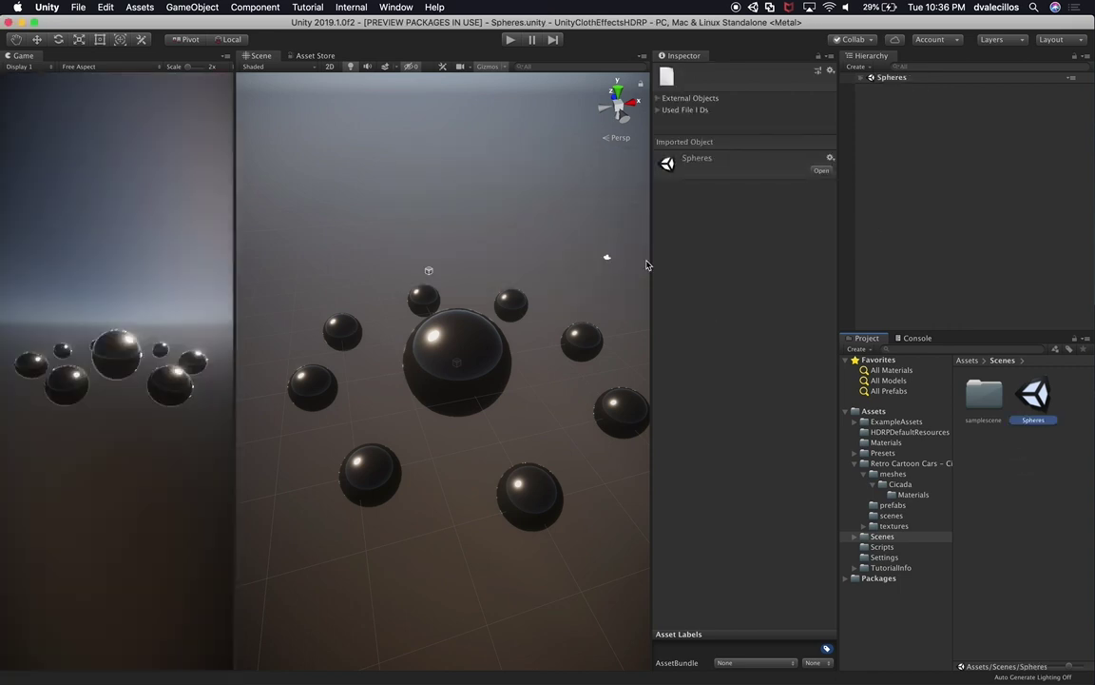
Duplicate the Spheres scene in the Scenes folder and name the copy Car.
double_click(984, 395)
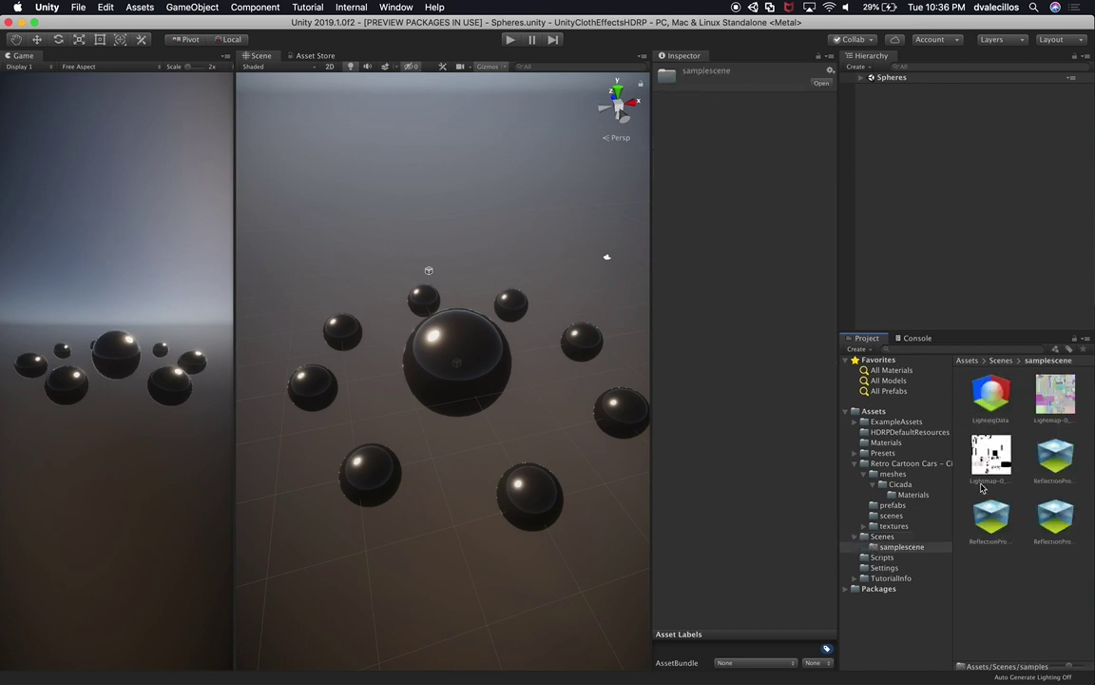
click(892, 538)
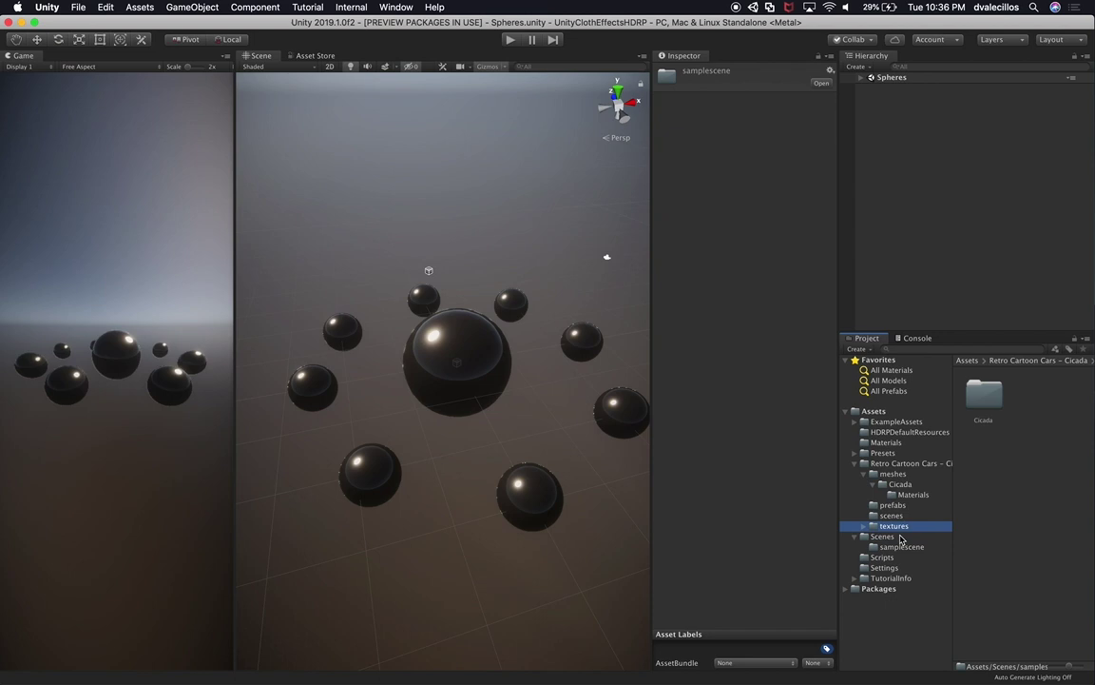
click(1023, 463)
click(1027, 400)
key(super+d)
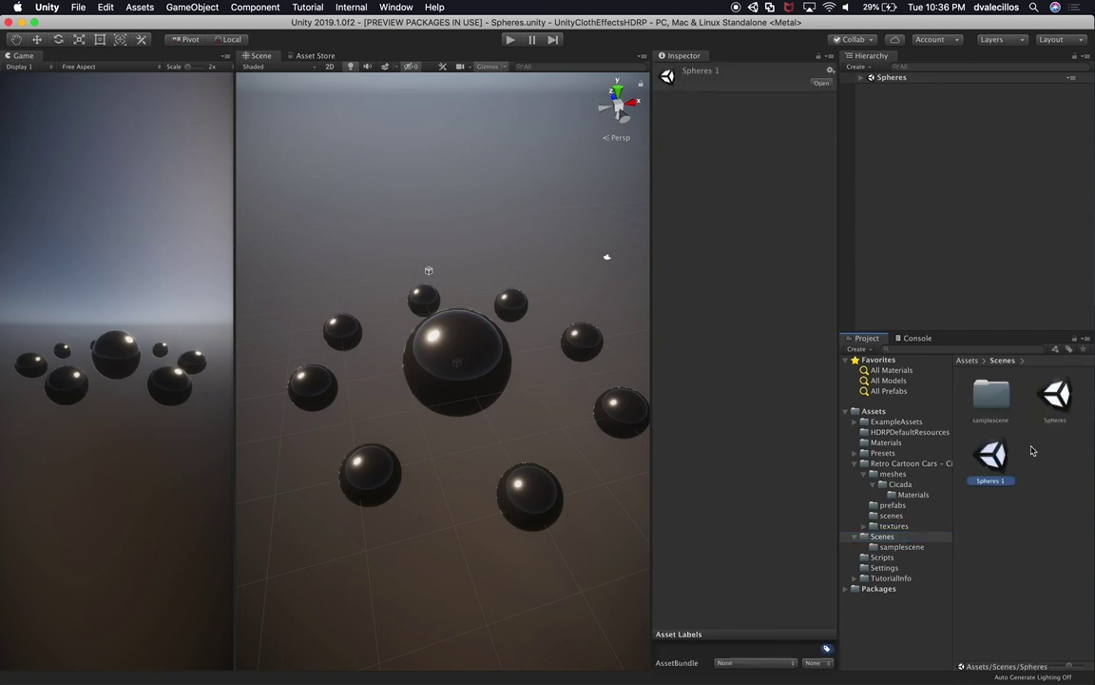
click(990, 481)
text(Cl)
key(Return)
click(1055, 471)
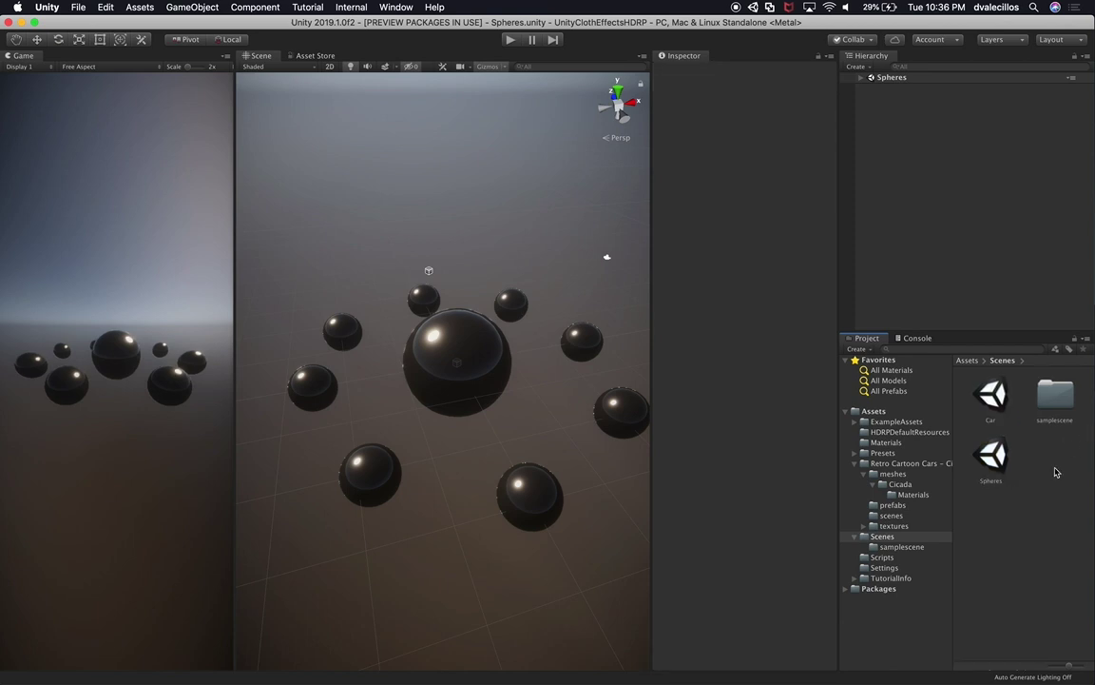
Open the Car scene and examine its Collider_2 and MainSphere objects.
double_click(991, 397)
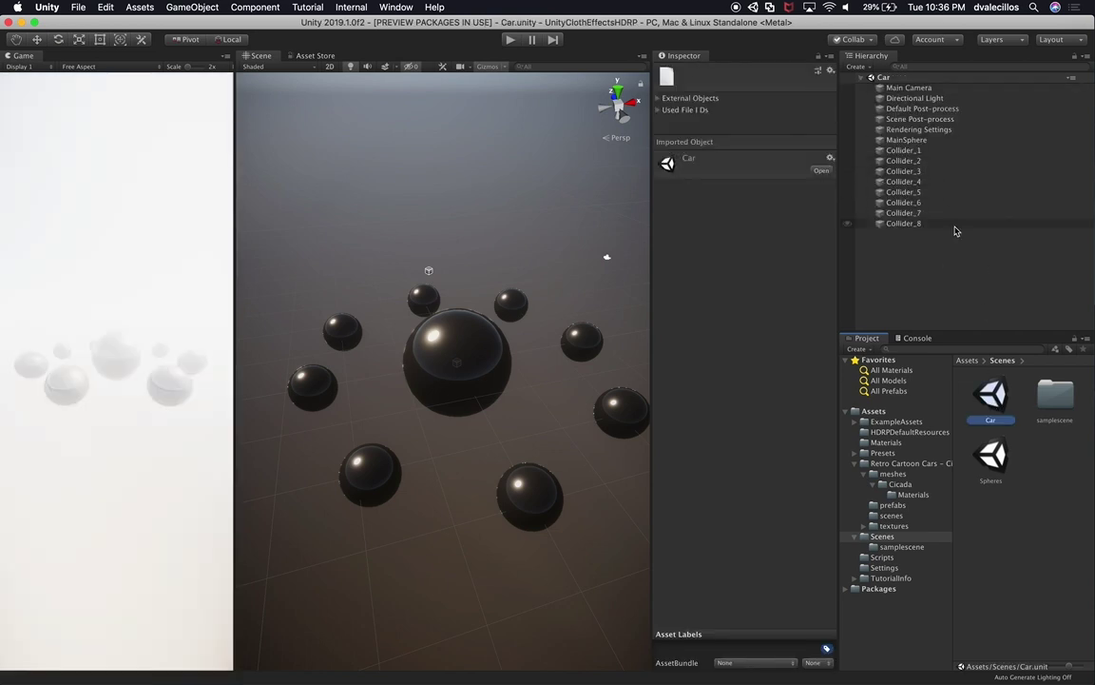
click(886, 159)
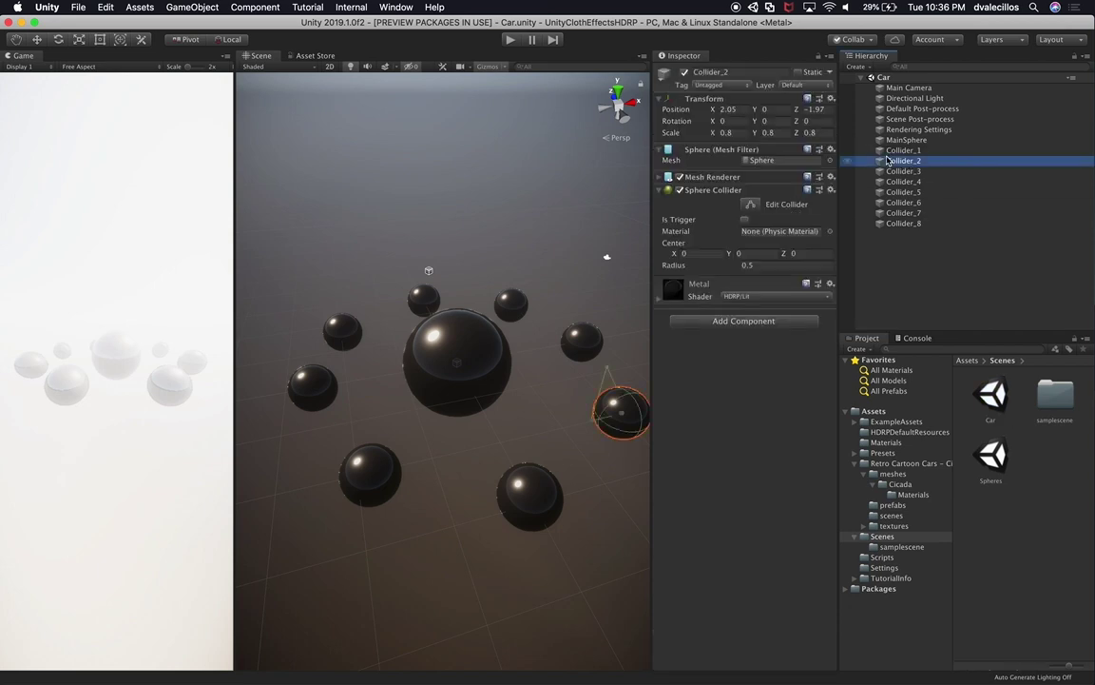
click(906, 142)
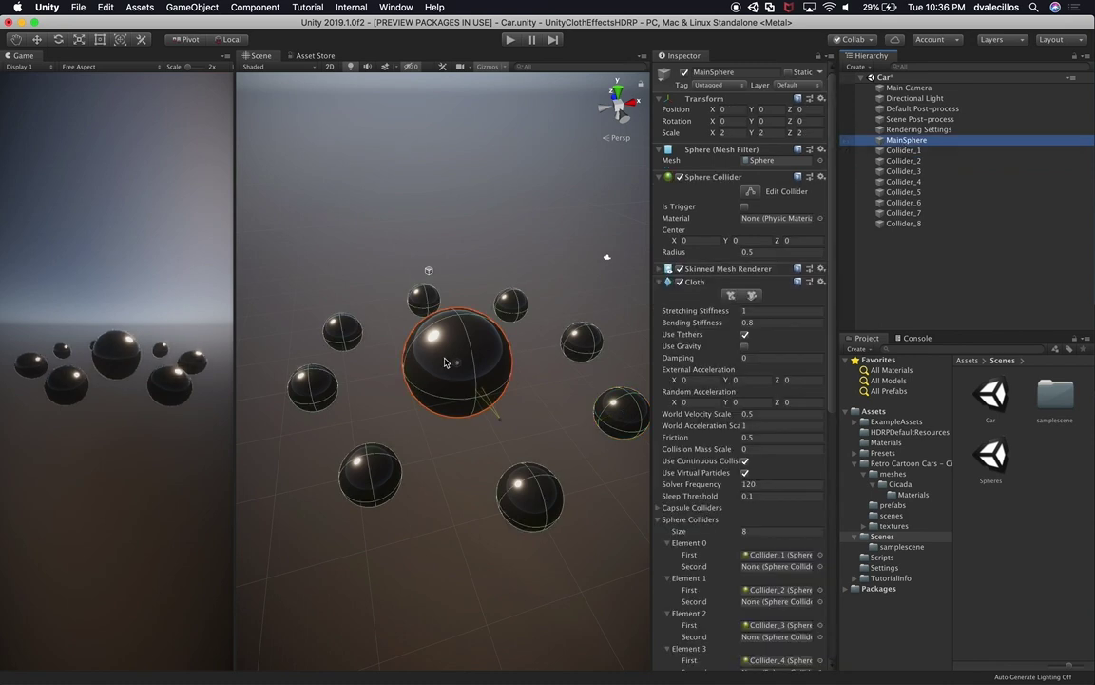
scroll(493, 371, up, 5)
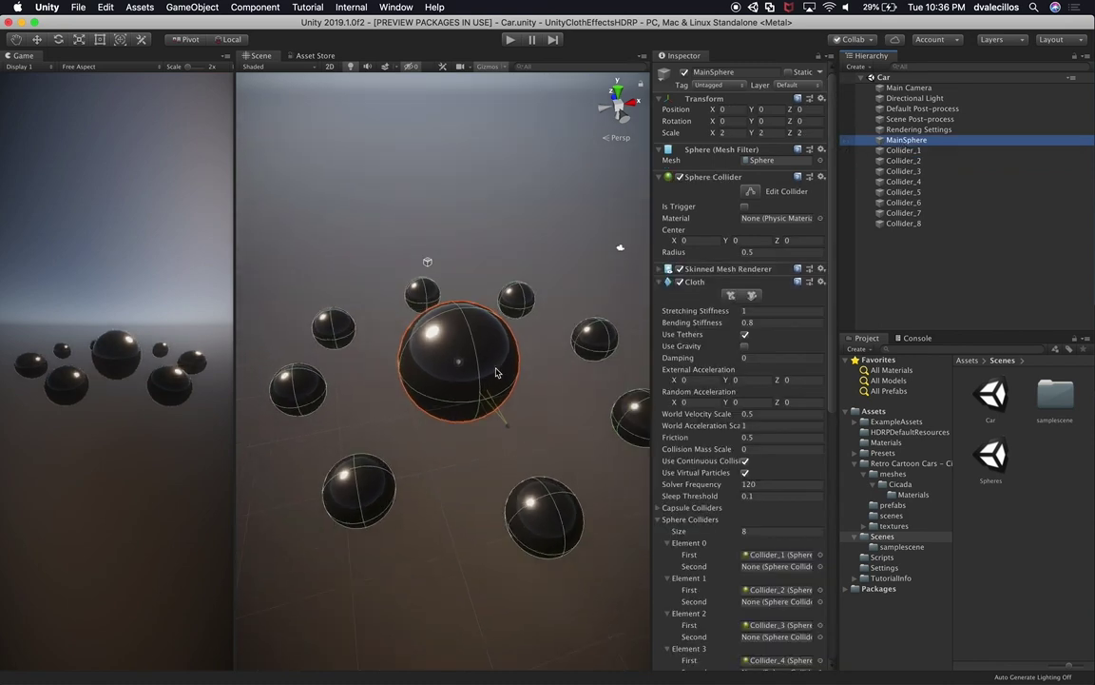
Add a cube to the Car scene and move it below the spheres to about Y -2.17.
click(208, 10)
mouse_move(186, 48)
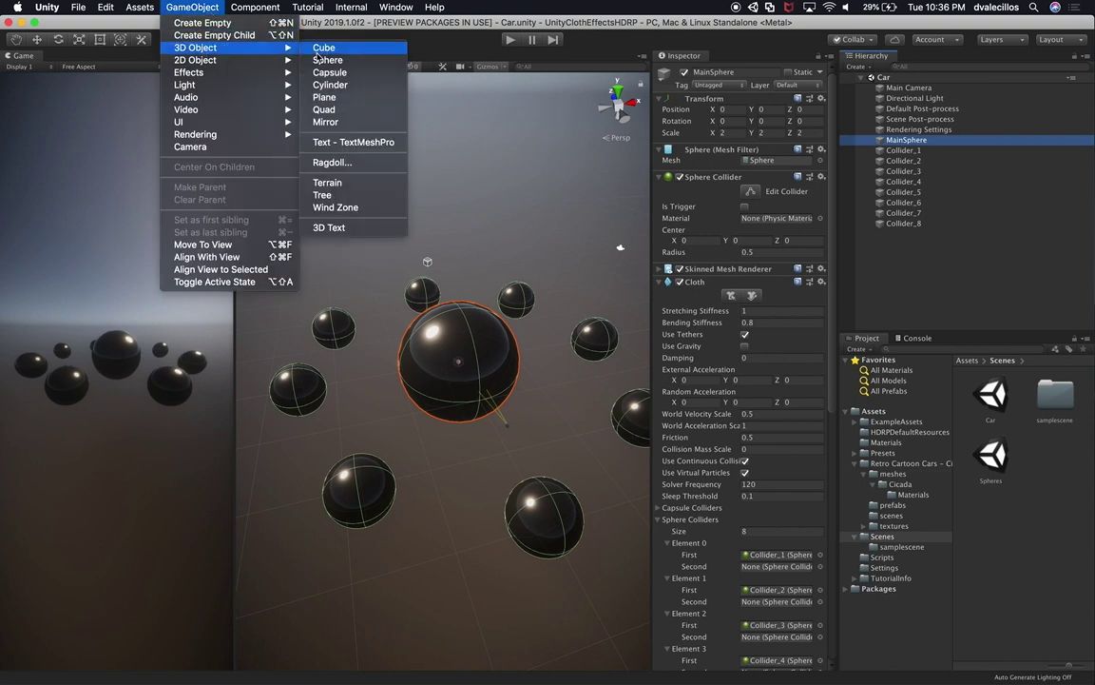
click(321, 47)
key(e)
key(w)
drag(446, 347, 709, 441)
Scale the cube into a wide platform, about 8.69 along X and 16.86 along Z.
key(r)
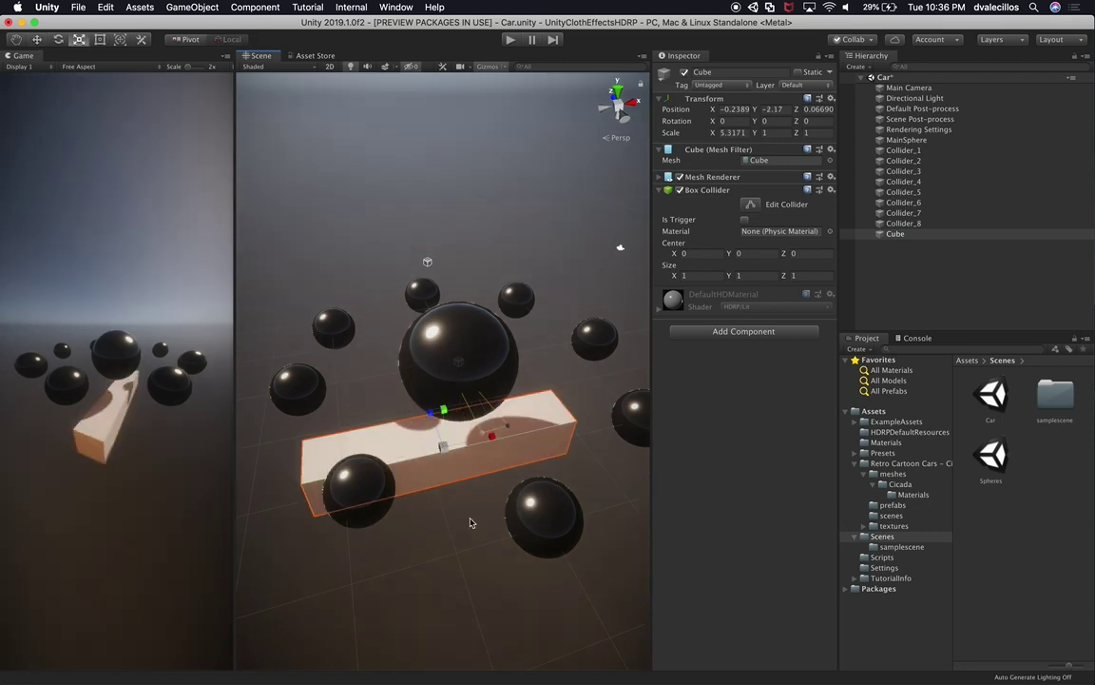
alt+drag(407, 558, 499, 444)
drag(395, 448, 91, 403)
scroll(496, 446, down, 2)
alt+drag(495, 445, 521, 428)
alt+drag(521, 428, 450, 466)
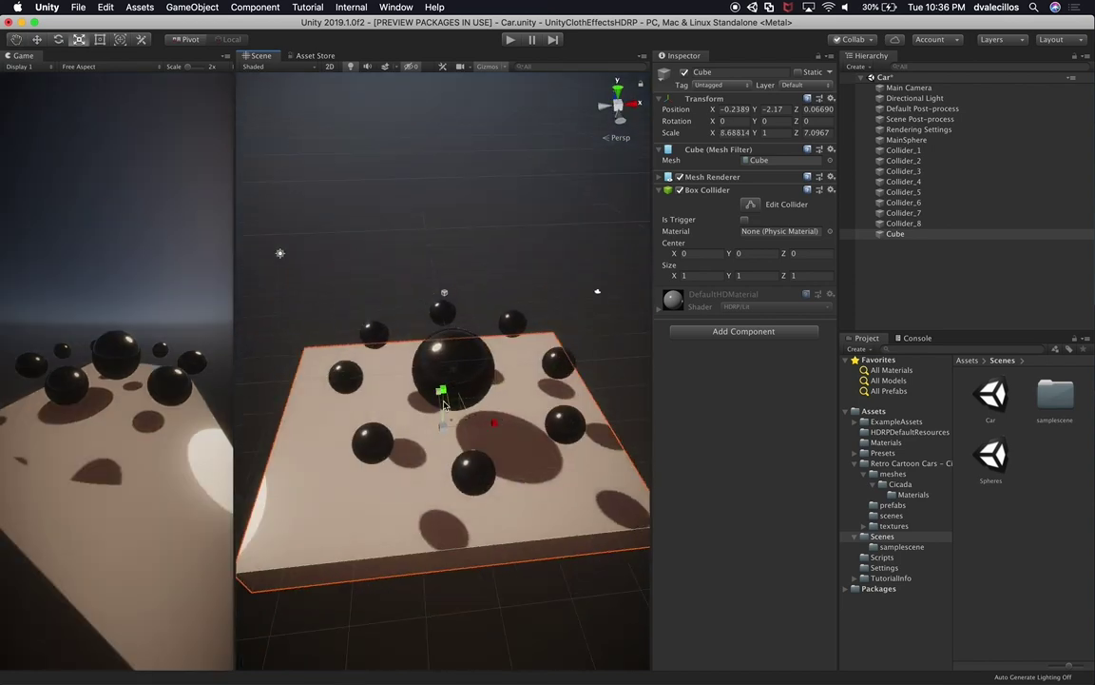
alt+drag(401, 371, 372, 369)
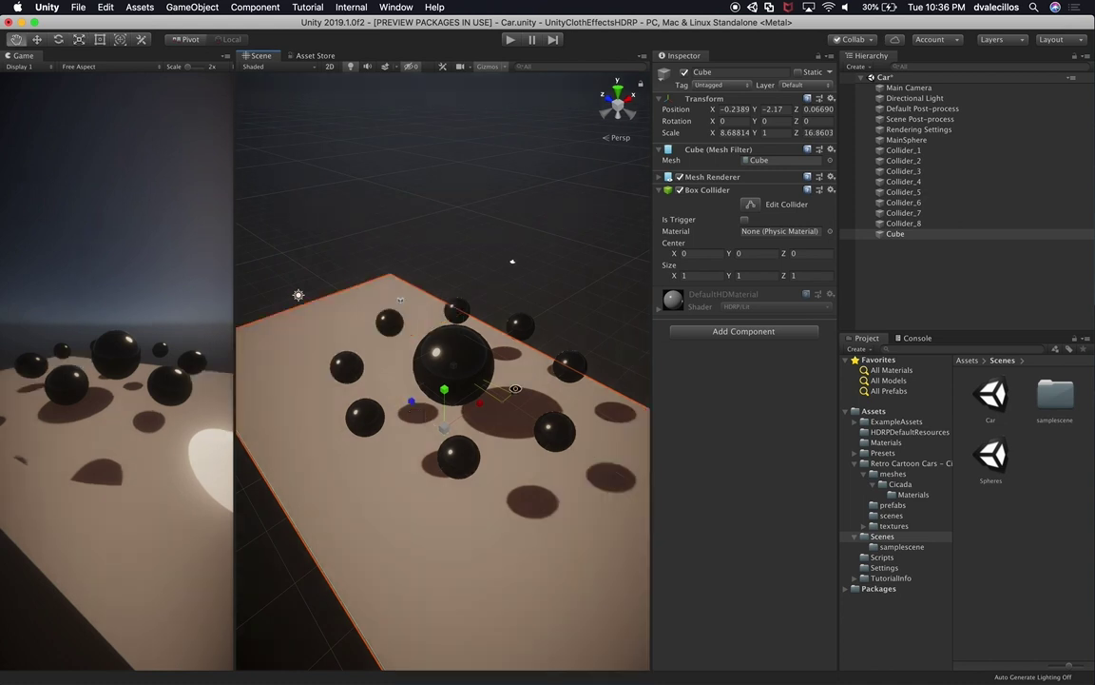
Flatten the platform cube to a Y scale of about 0.078 and reposition it at about X 0.14, Y -0.79 under the spheres.
alt+drag(510, 392, 376, 410)
key(w)
alt+drag(407, 352, 538, 383)
key(r)
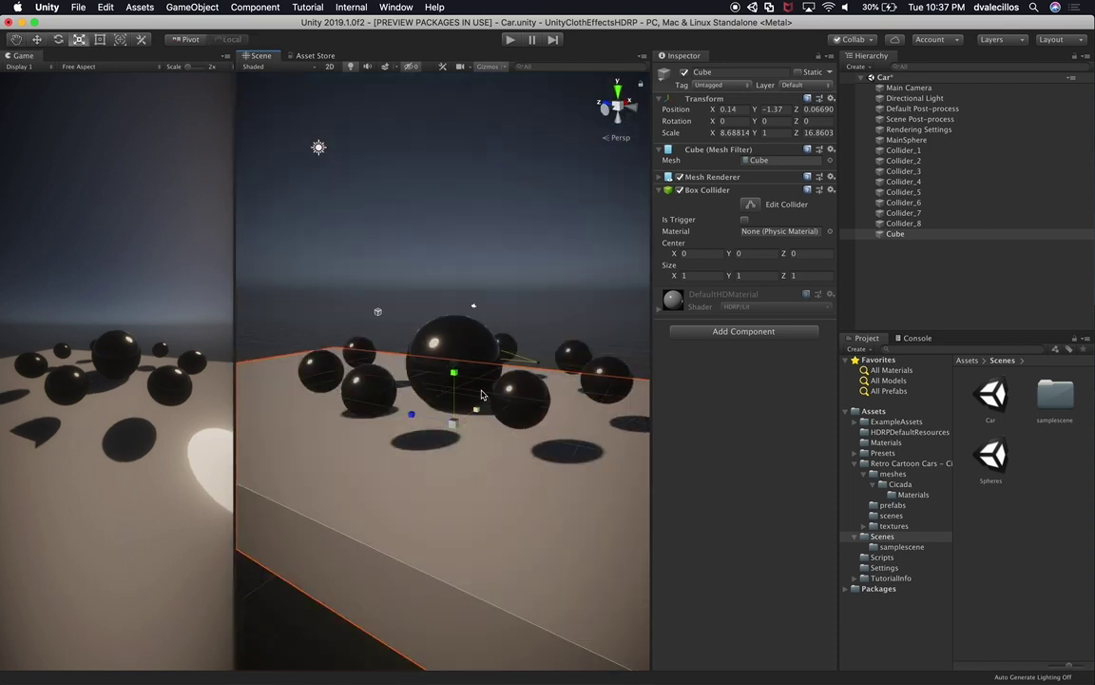
drag(456, 381, 455, 417)
key(w)
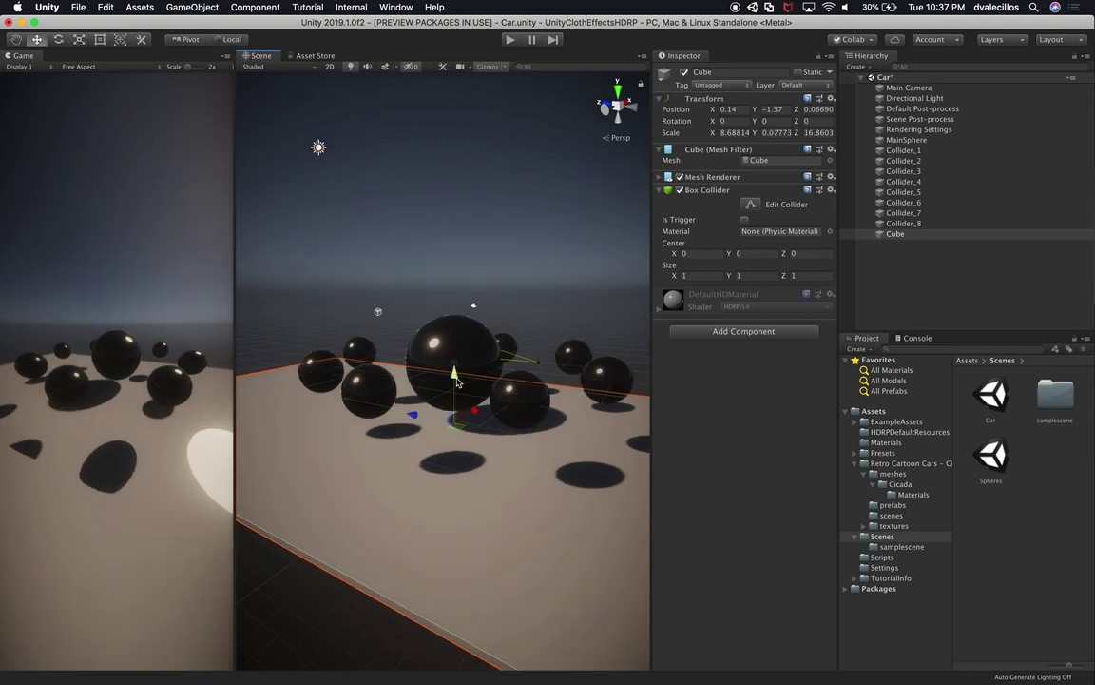
mouse_move(455, 374)
mouse_down()
mouse_move(452, 344)
mouse_move(394, 311)
mouse_move(420, 354)
mouse_move(479, 374)
mouse_move(455, 337)
mouse_move(465, 355)
mouse_up()
alt+drag(557, 499, 642, 426)
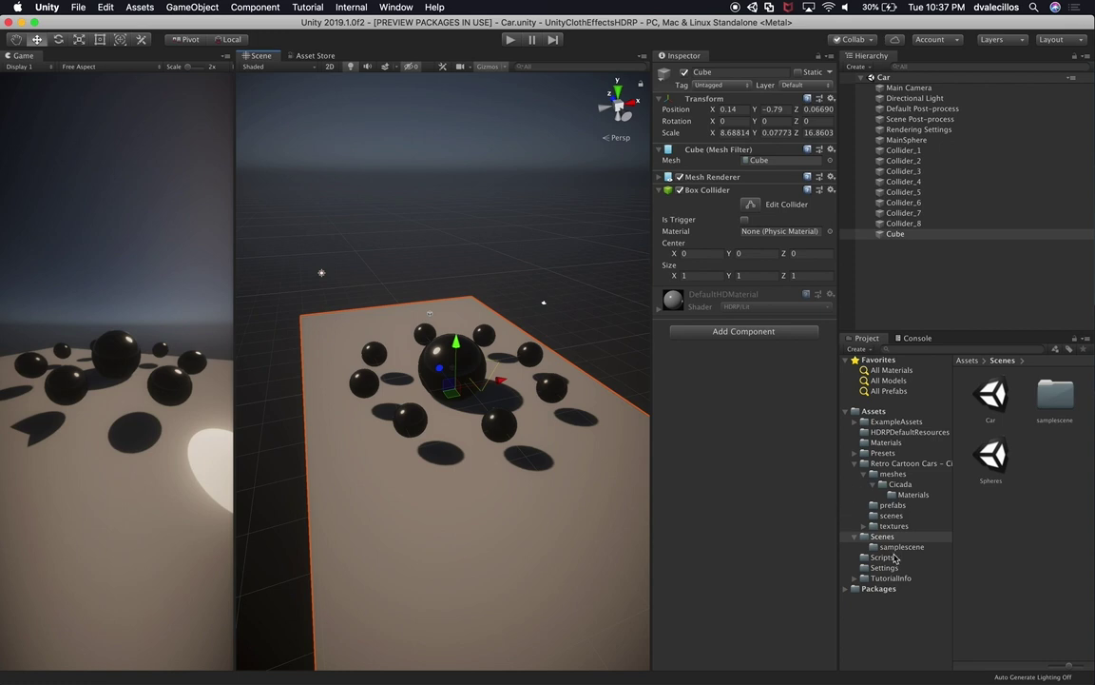
Create a material named Road in the Materials folder and apply it to the platform cube.
click(853, 464)
click(881, 442)
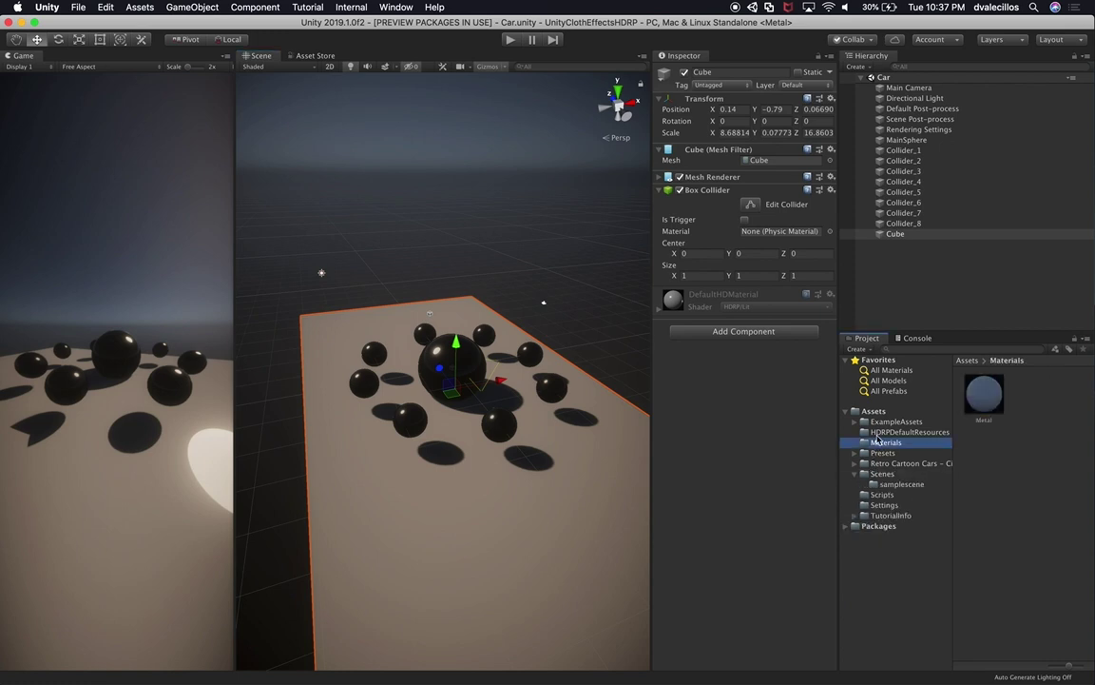
right_click(1008, 465)
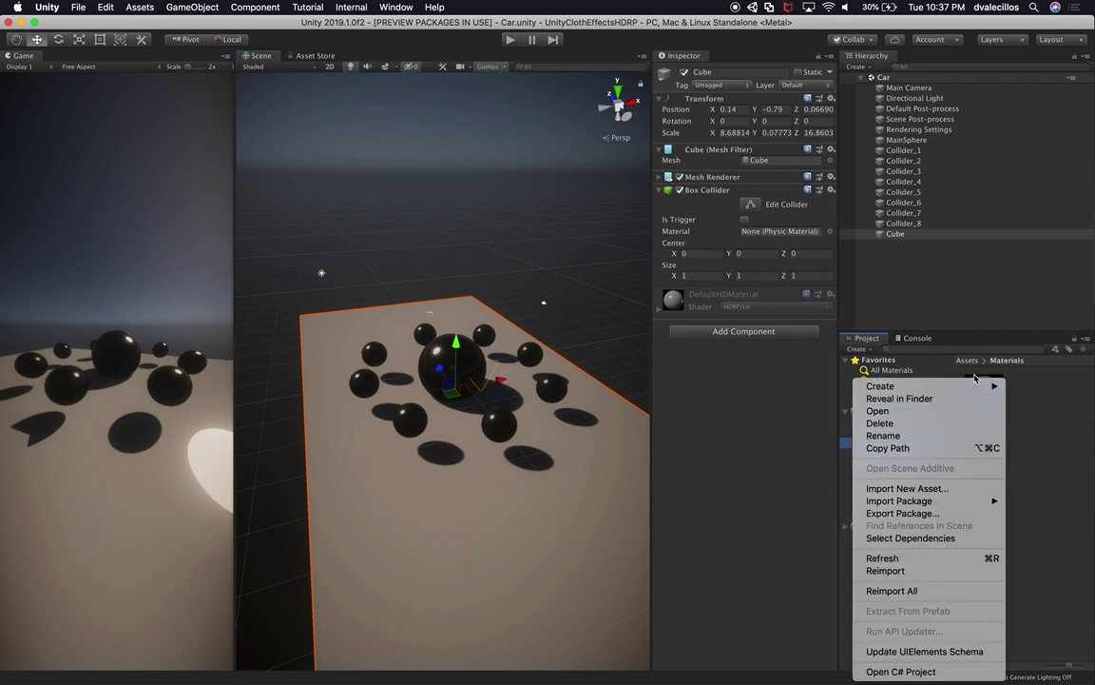
mouse_move(973, 387)
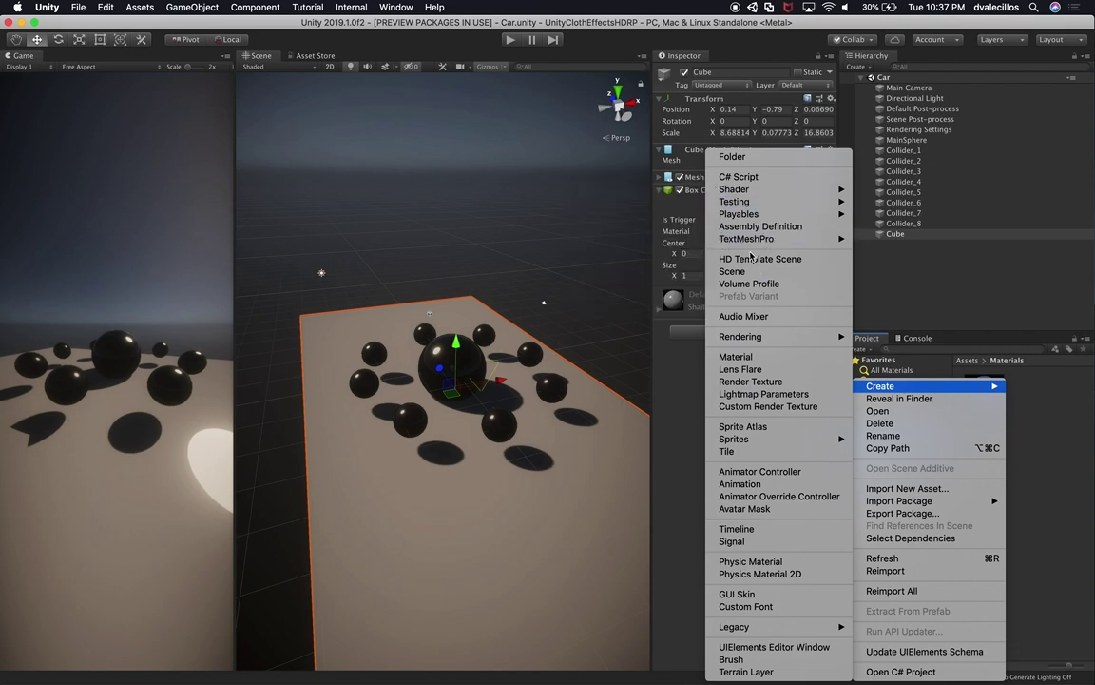
click(748, 357)
text(Road)
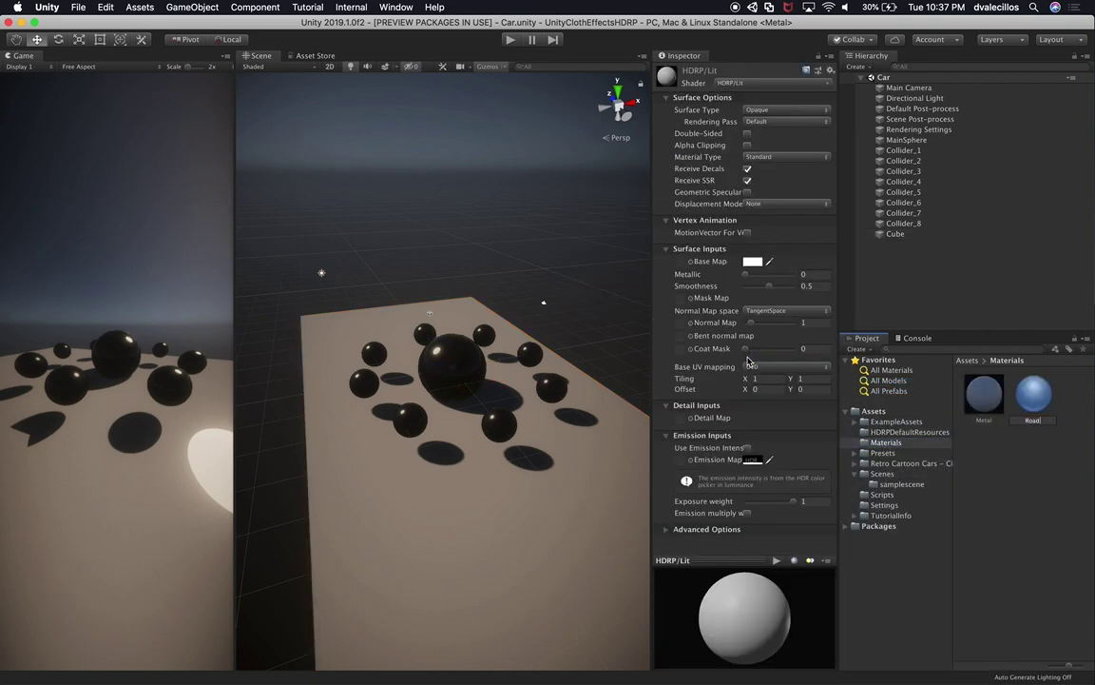
key(Return)
drag(1037, 407, 488, 559)
Rename the Cube object in the scene hierarchy as Road.
drag(896, 346, 903, 238)
click(895, 236)
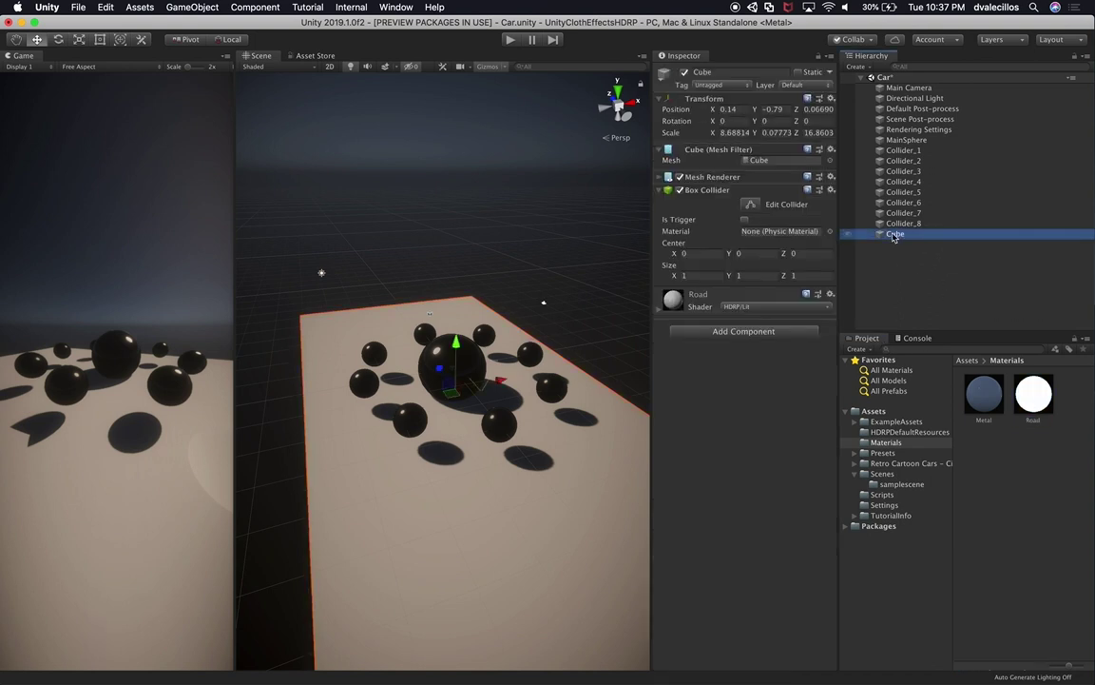
click(895, 235)
text(Road)
key(Return)
Set the Road material's base color to near-black 1B1B1B, with metallic 0.19 and smoothness 0.43.
click(694, 300)
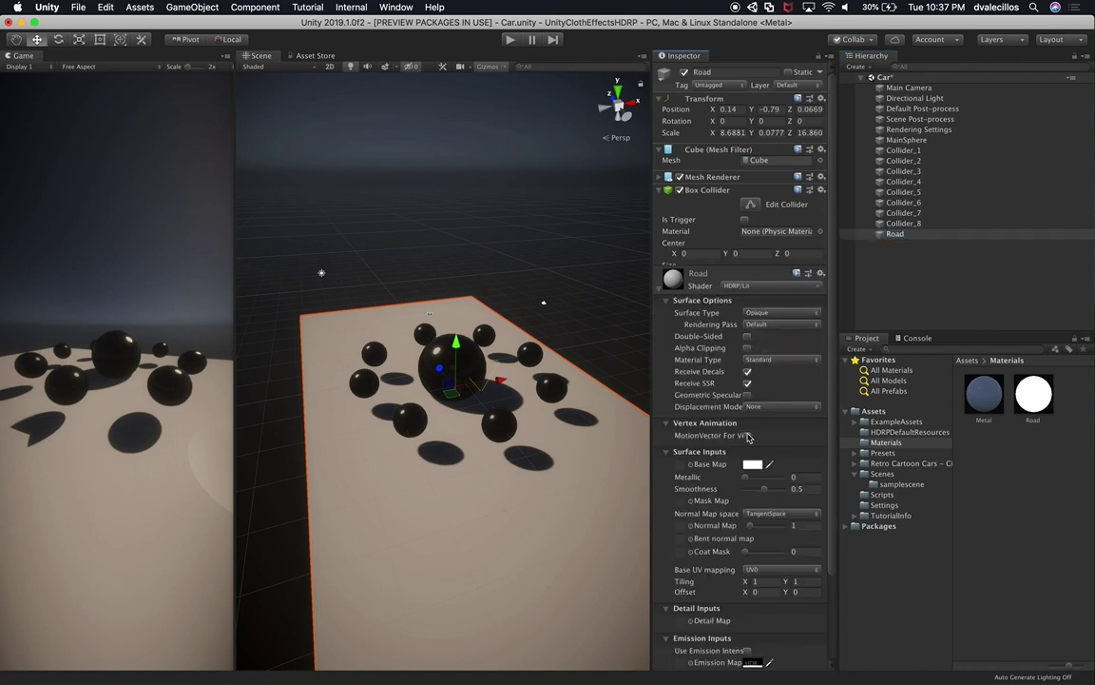
click(752, 464)
mouse_move(772, 215)
mouse_down()
mouse_move(741, 250)
mouse_move(737, 239)
mouse_up()
key(Return)
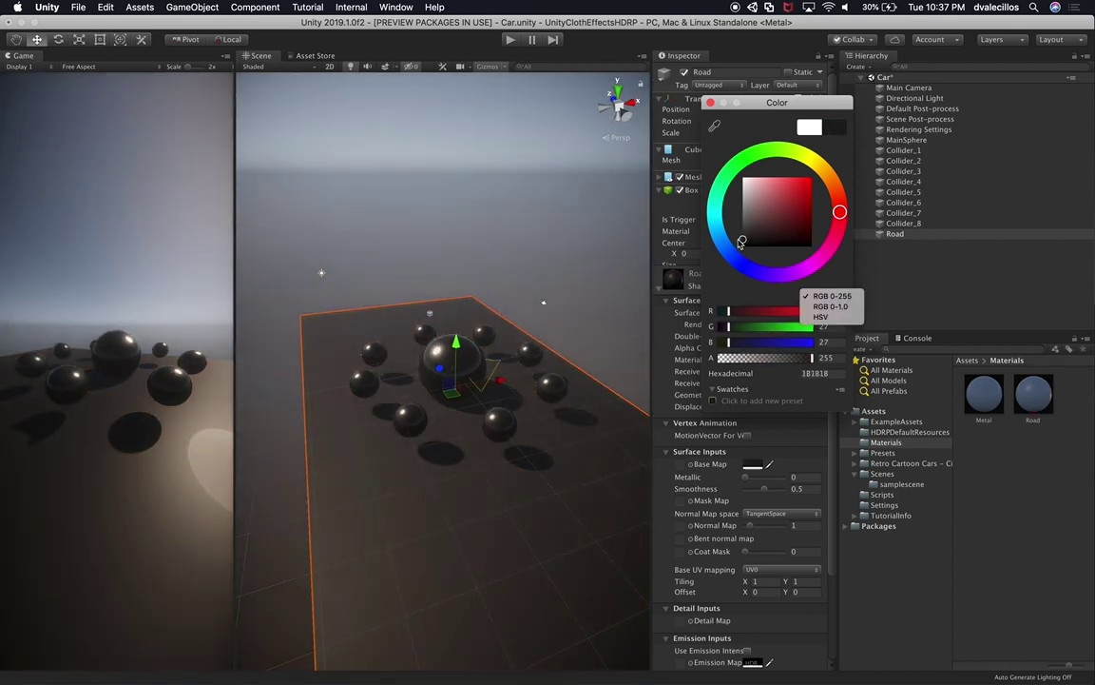
click(713, 101)
mouse_move(759, 481)
mouse_down()
mouse_move(749, 481)
mouse_move(783, 480)
mouse_move(749, 482)
mouse_move(761, 491)
mouse_up()
scroll(560, 416, up, 5)
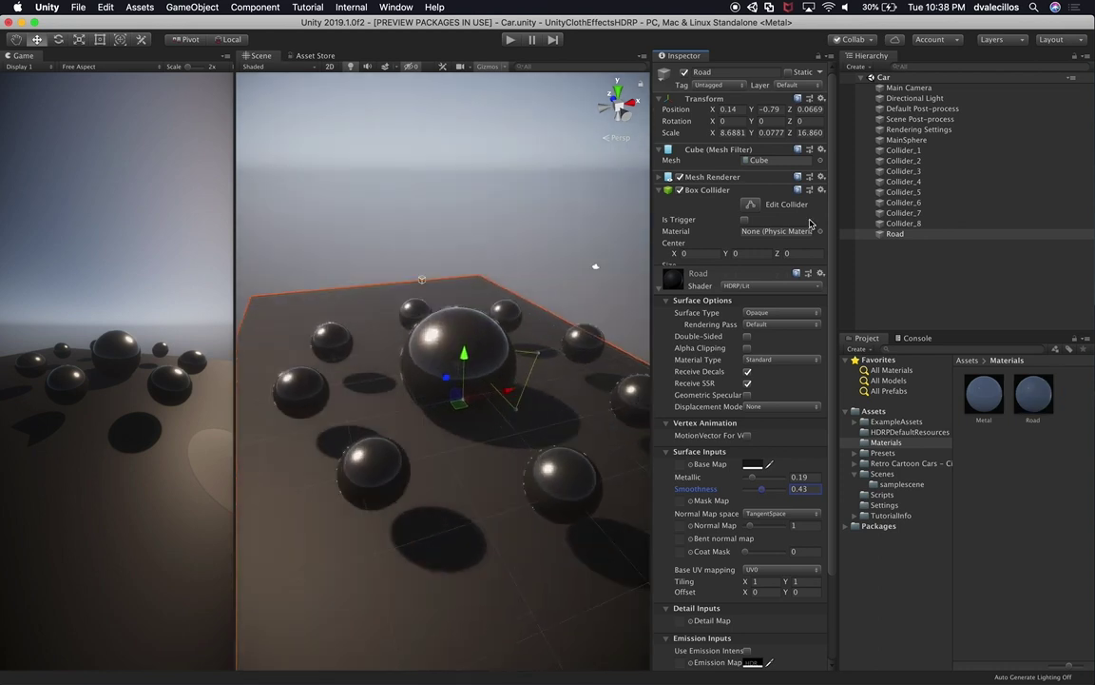
Enlarge the preview of the CICADA prefab and refresh the Retro Cartoon Cars - Cicada folder.
click(889, 467)
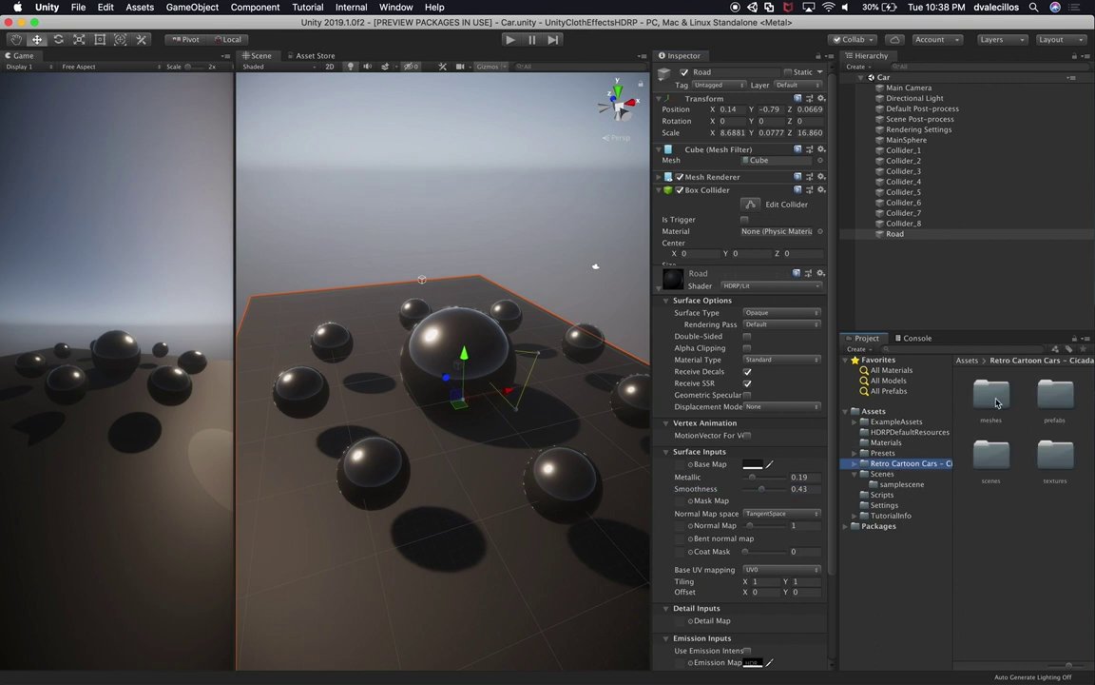
double_click(1053, 395)
click(983, 393)
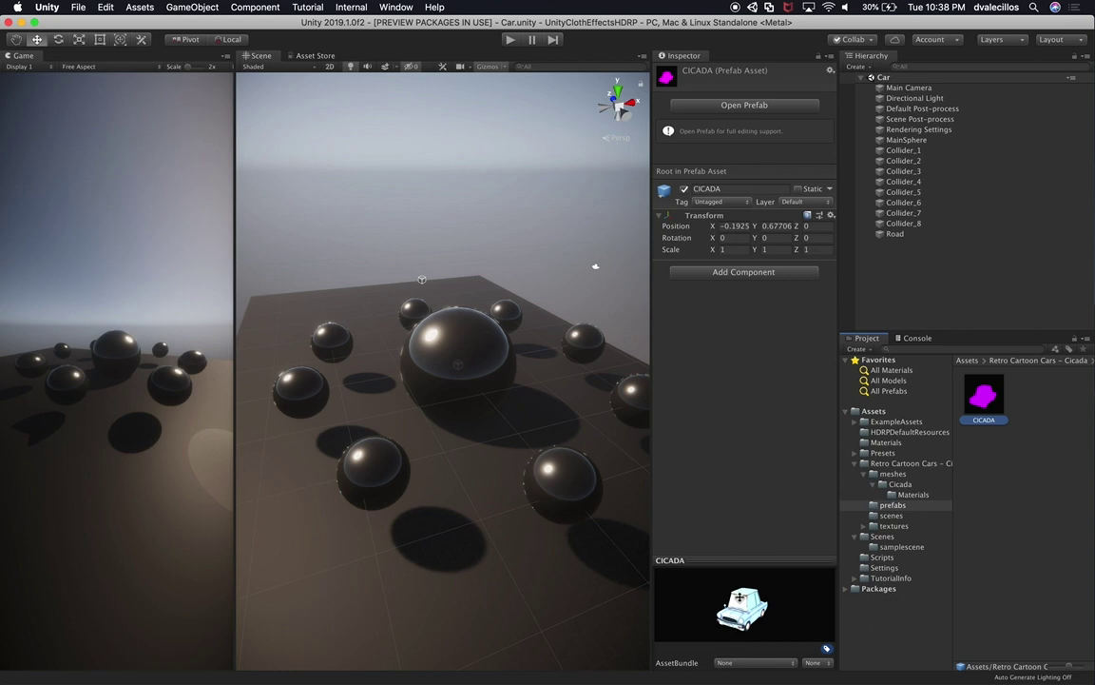
drag(754, 559, 754, 462)
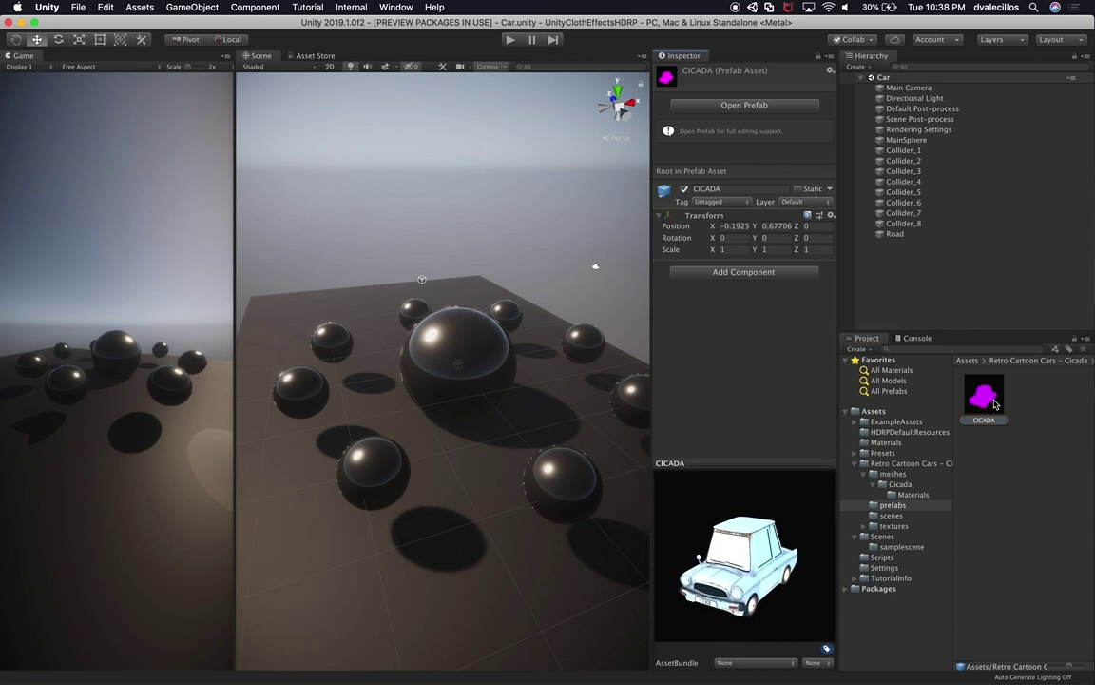
right_click(894, 464)
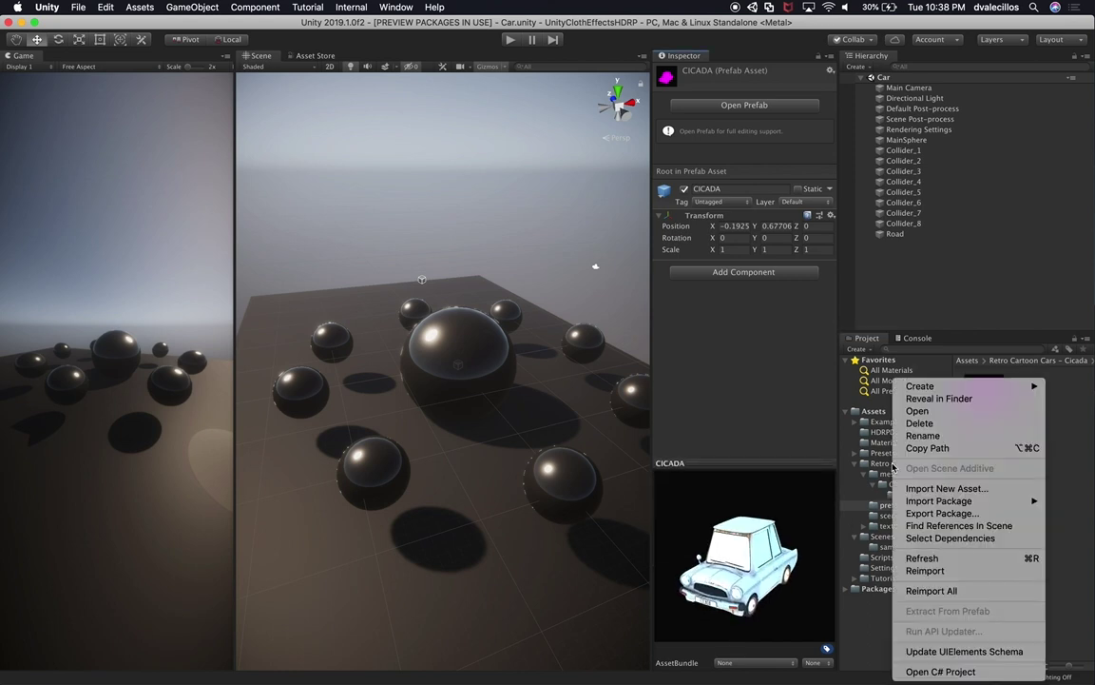
click(960, 557)
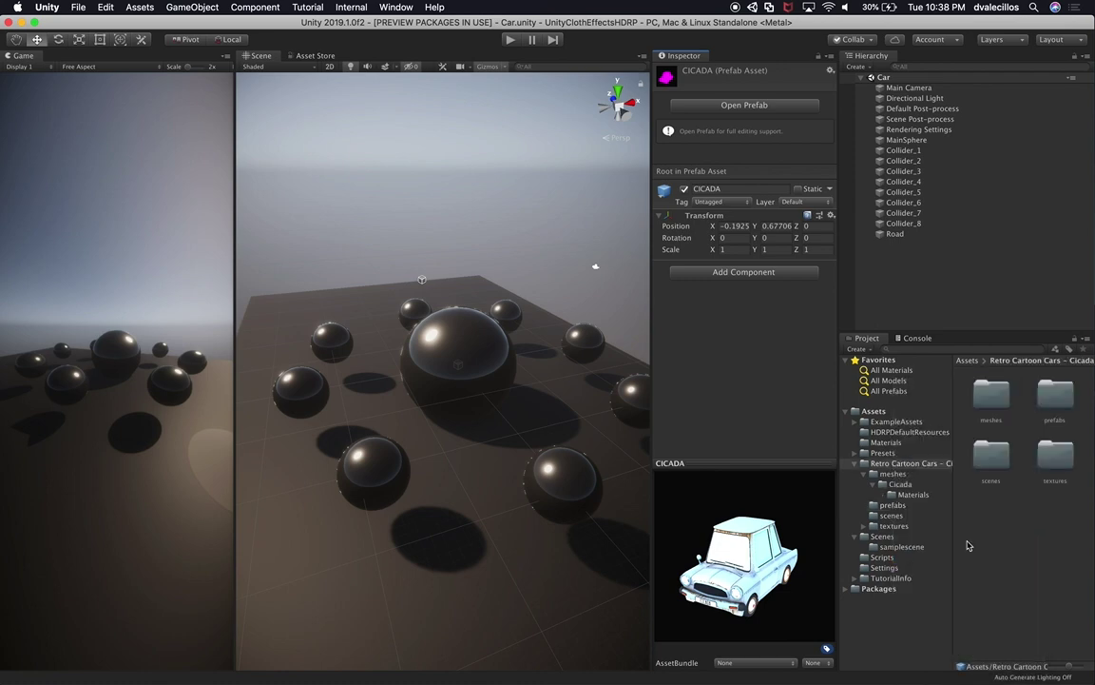
Place the CICADA prefab in the scene and position it on the road at about X -0.364, Y -0.035, Z 0.09.
click(892, 504)
drag(984, 395, 451, 440)
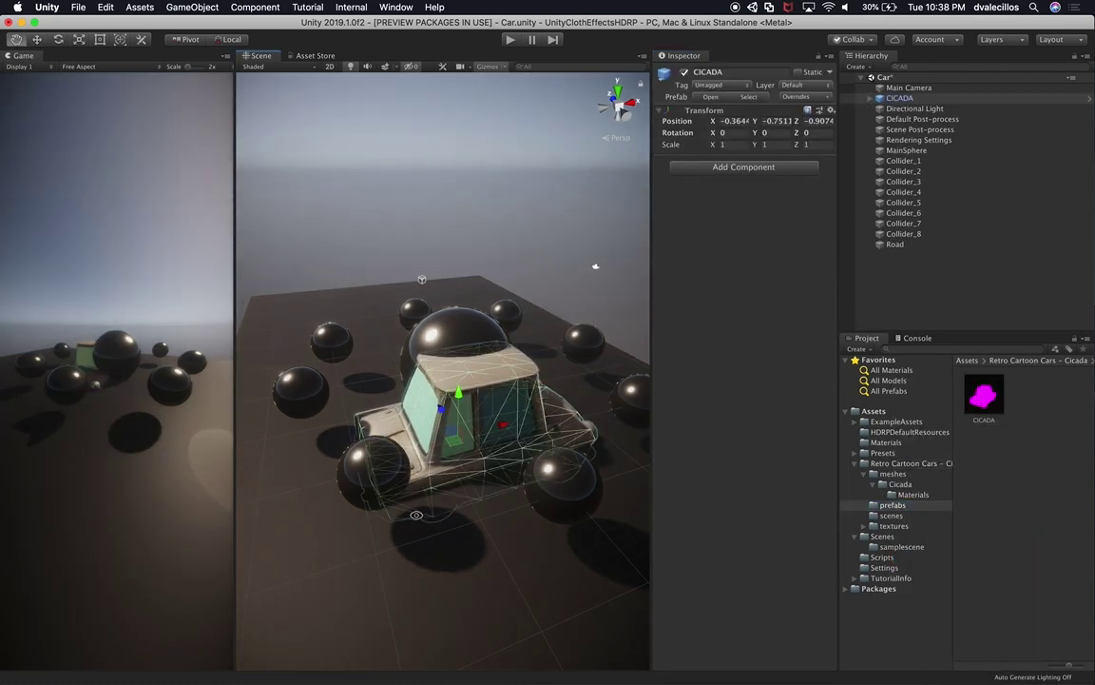
alt+drag(614, 498, 596, 454)
scroll(596, 454, up, 4)
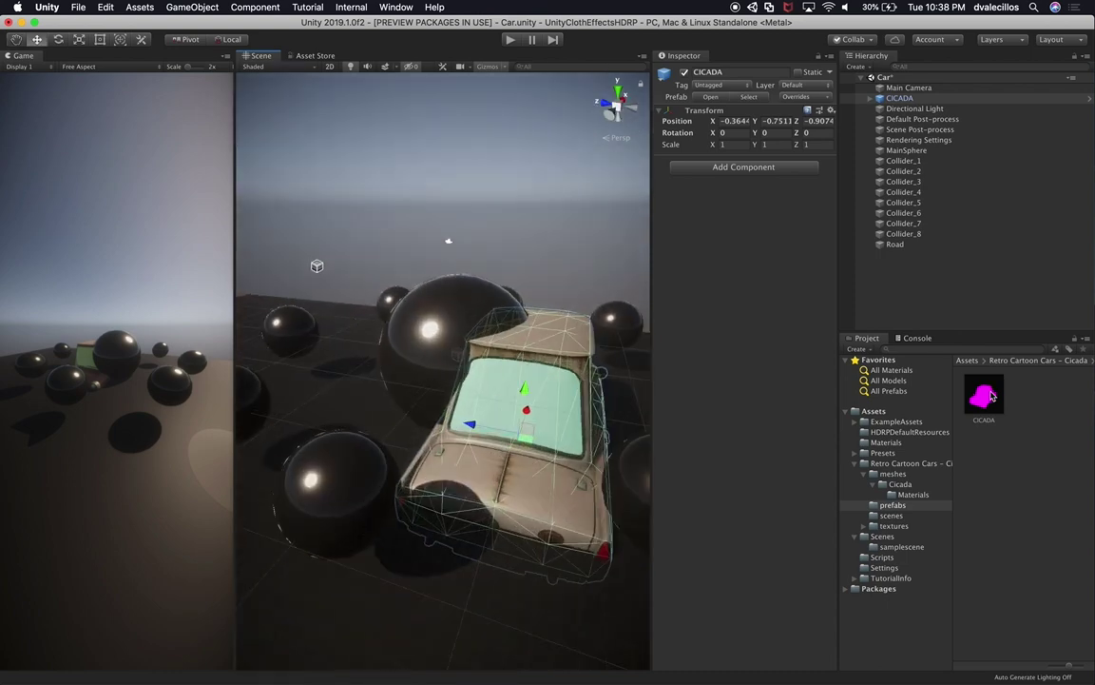
mouse_move(484, 372)
alt+mouse_down()
mouse_move(269, 389)
mouse_move(541, 356)
mouse_move(514, 371)
mouse_move(480, 352)
mouse_move(457, 380)
mouse_move(407, 405)
mouse_move(434, 395)
mouse_move(437, 339)
mouse_move(434, 356)
mouse_move(493, 366)
alt+mouse_up()
scroll(492, 366, up, 6)
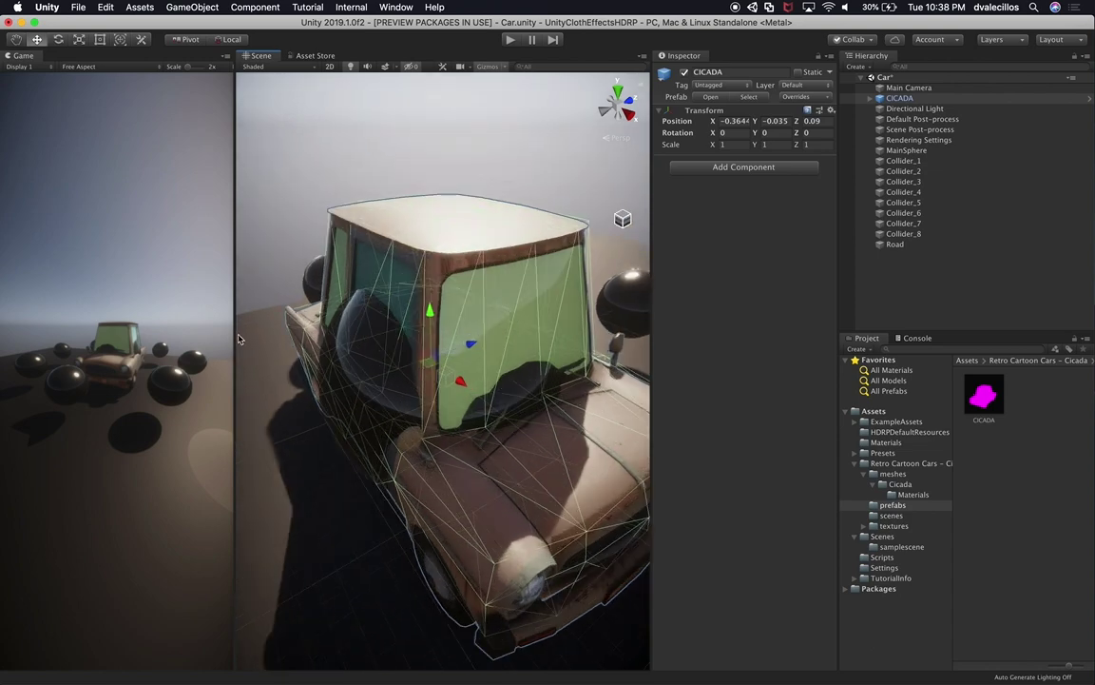
Widen the Scene view and reposition the CICADA car on the road at about Y -0.09, Z 0.02.
drag(235, 339, 119, 344)
scroll(420, 324, down, 3)
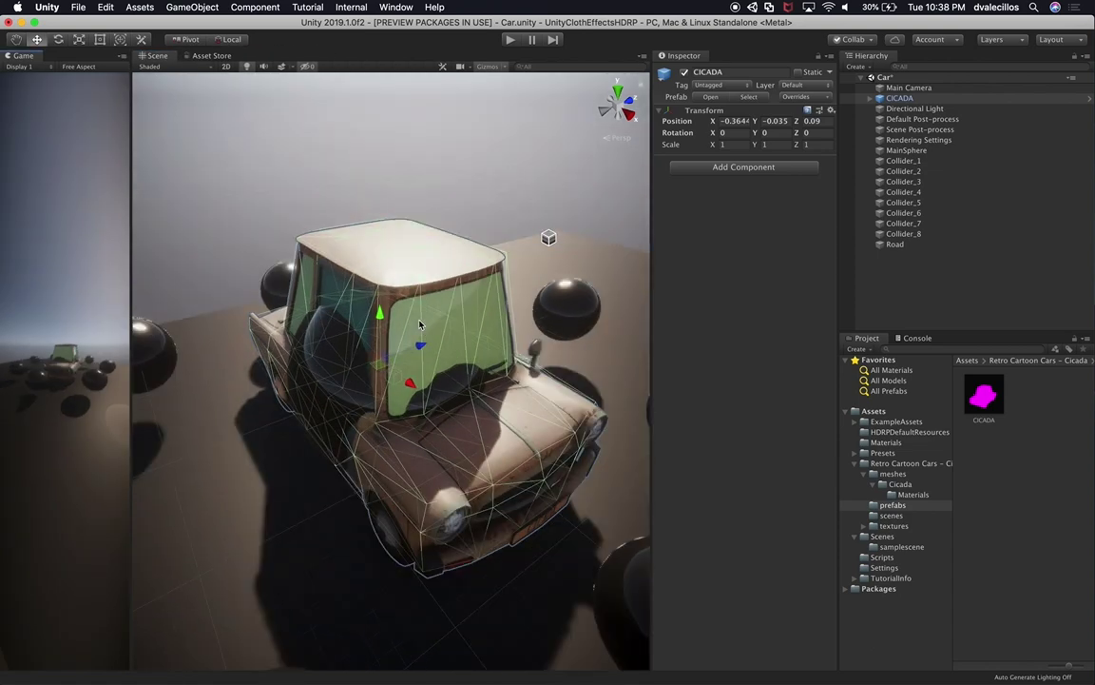
scroll(419, 324, down, 3)
alt+drag(419, 325, 210, 288)
drag(443, 361, 546, 358)
alt+drag(327, 355, 378, 316)
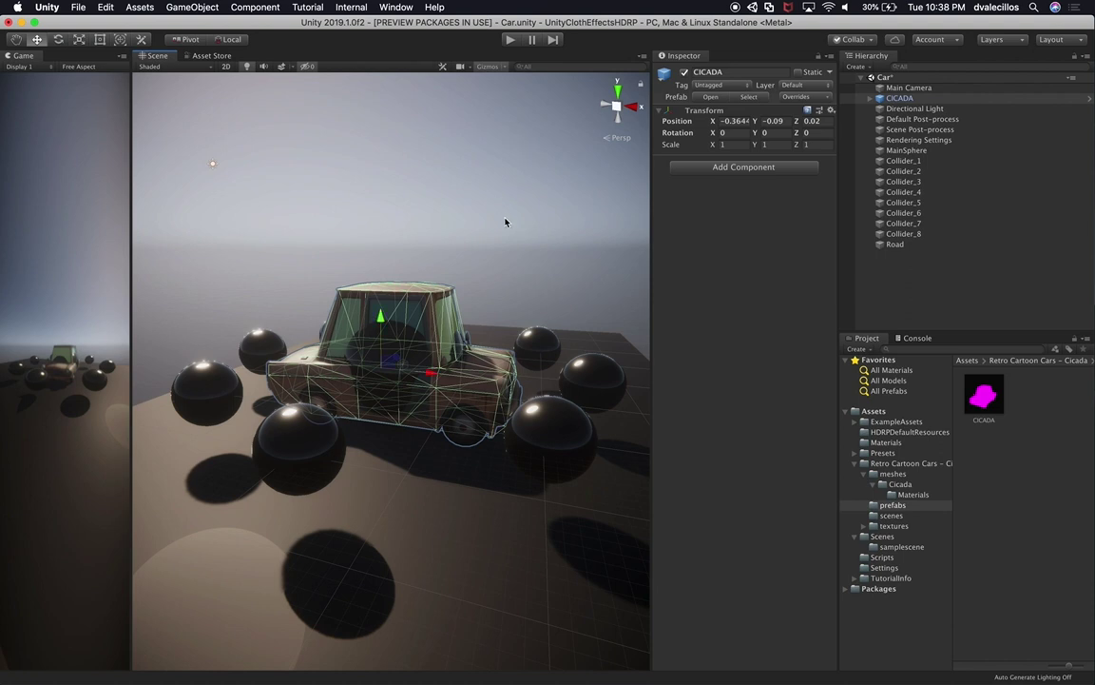
alt+drag(505, 221, 424, 309)
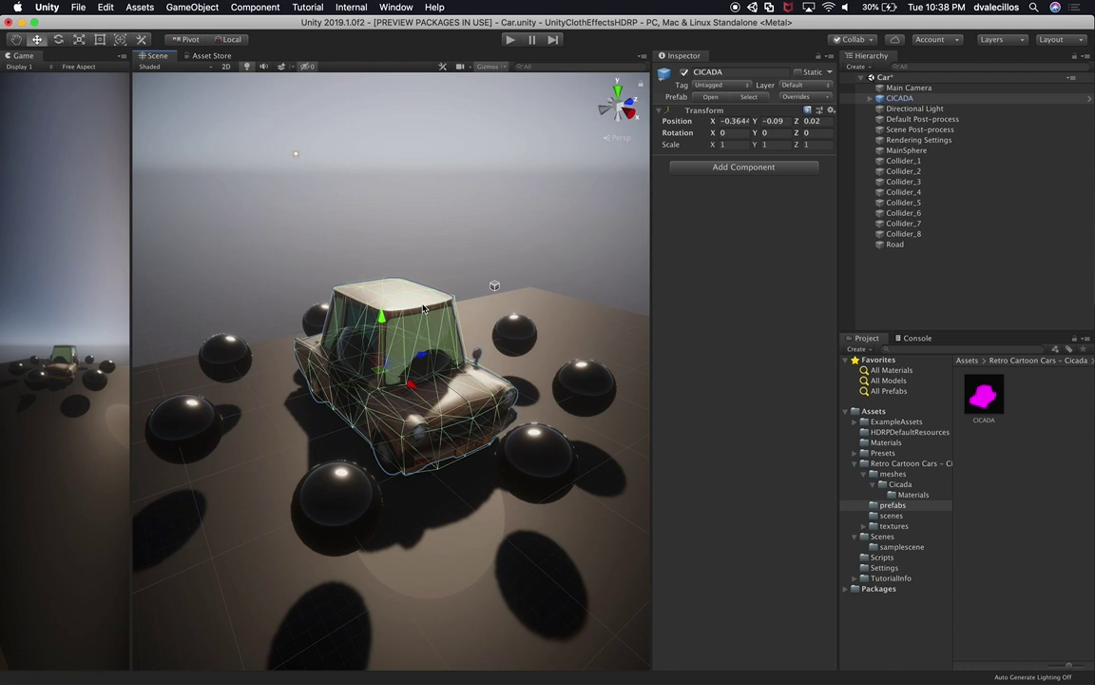
click(349, 340)
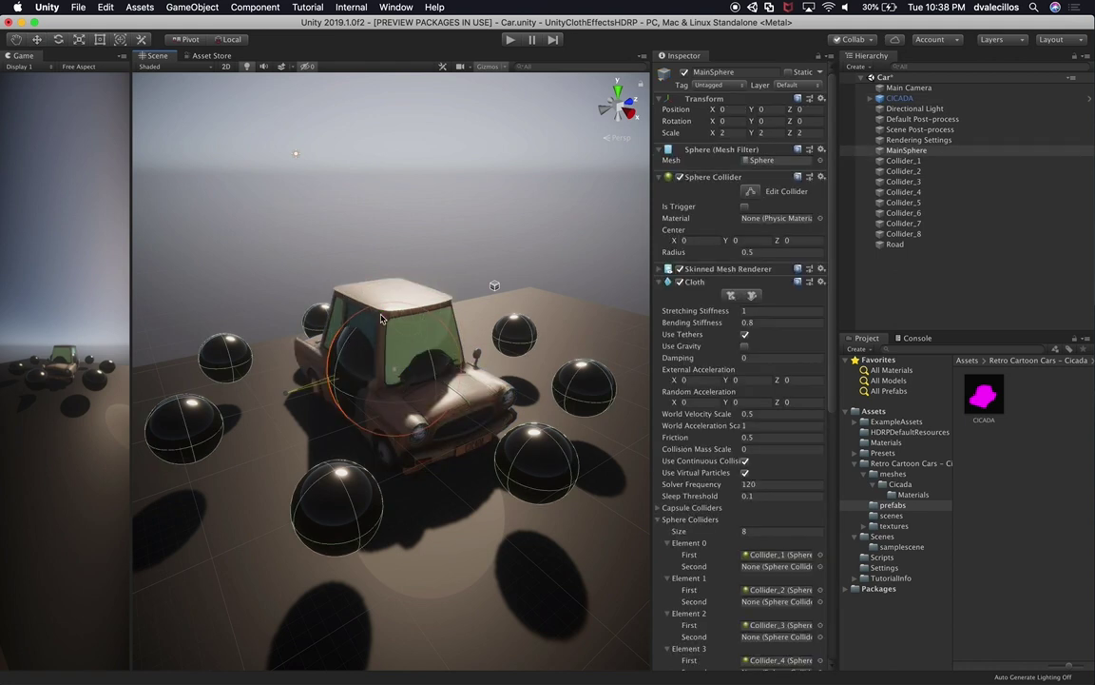
click(328, 326)
click(316, 331)
key(w)
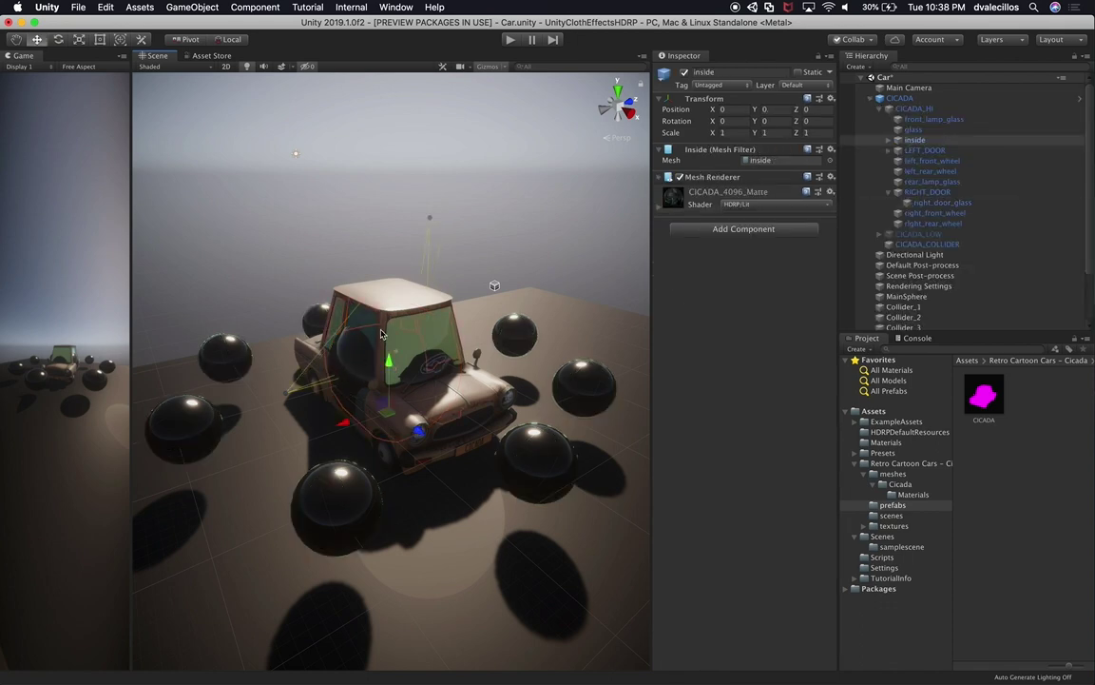
drag(389, 364, 389, 208)
key(super+z)
click(358, 359)
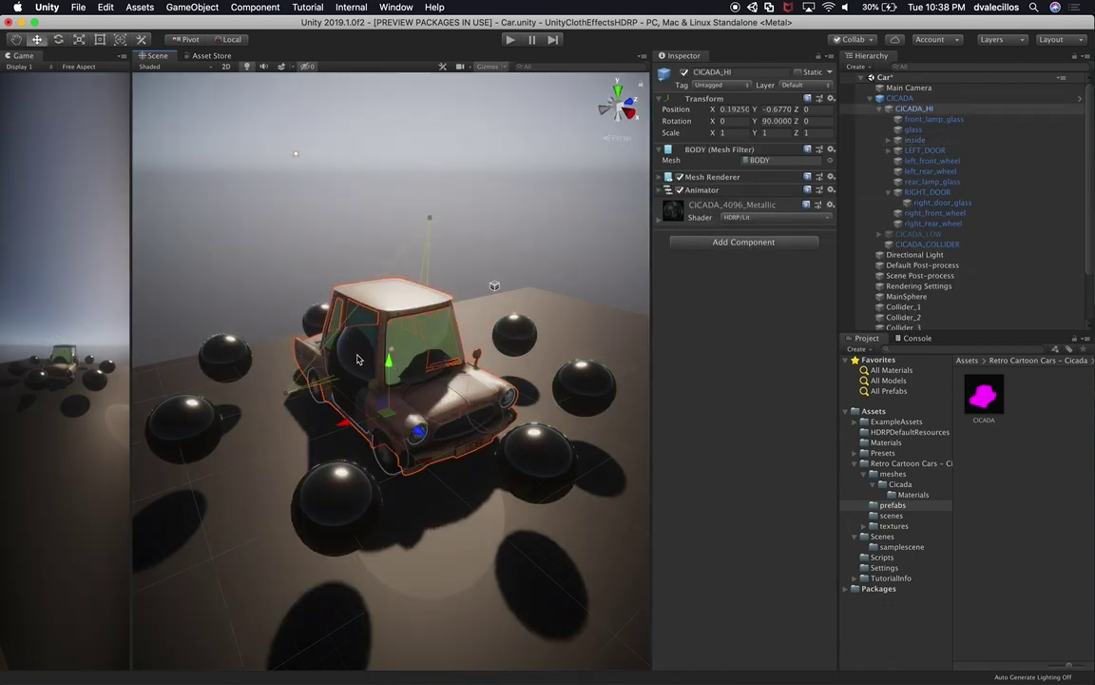
Collapse the CICADA hierarchy, raise MainSphere above the car to position Y 2.5, and save the scene.
click(871, 99)
click(903, 150)
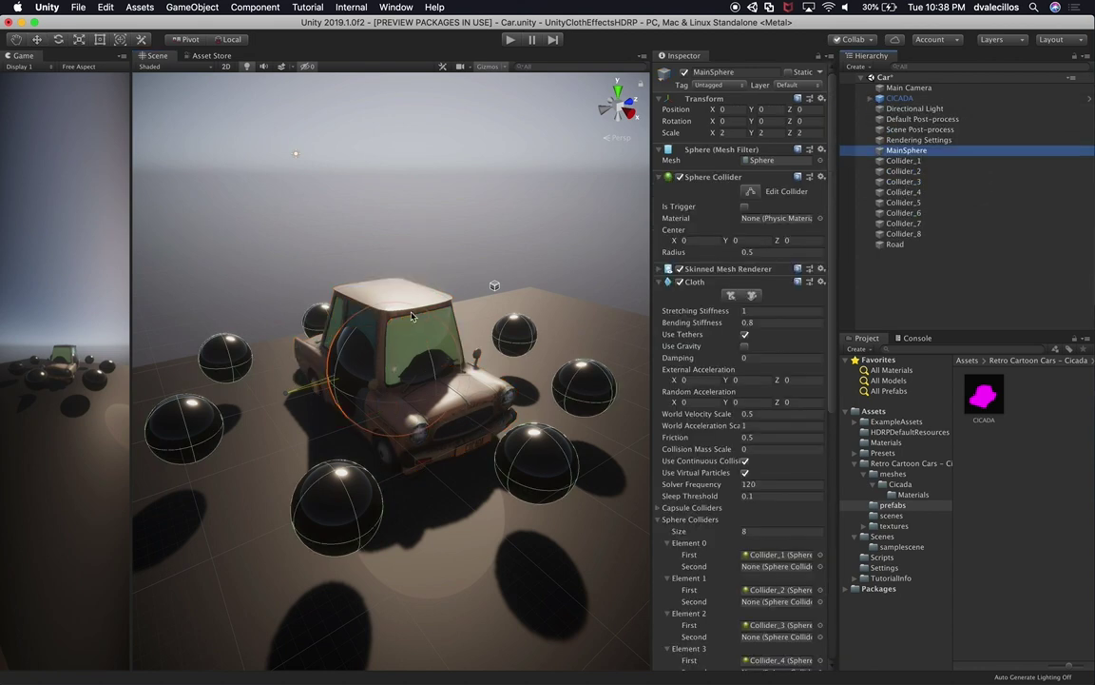
scroll(399, 387, down, 2)
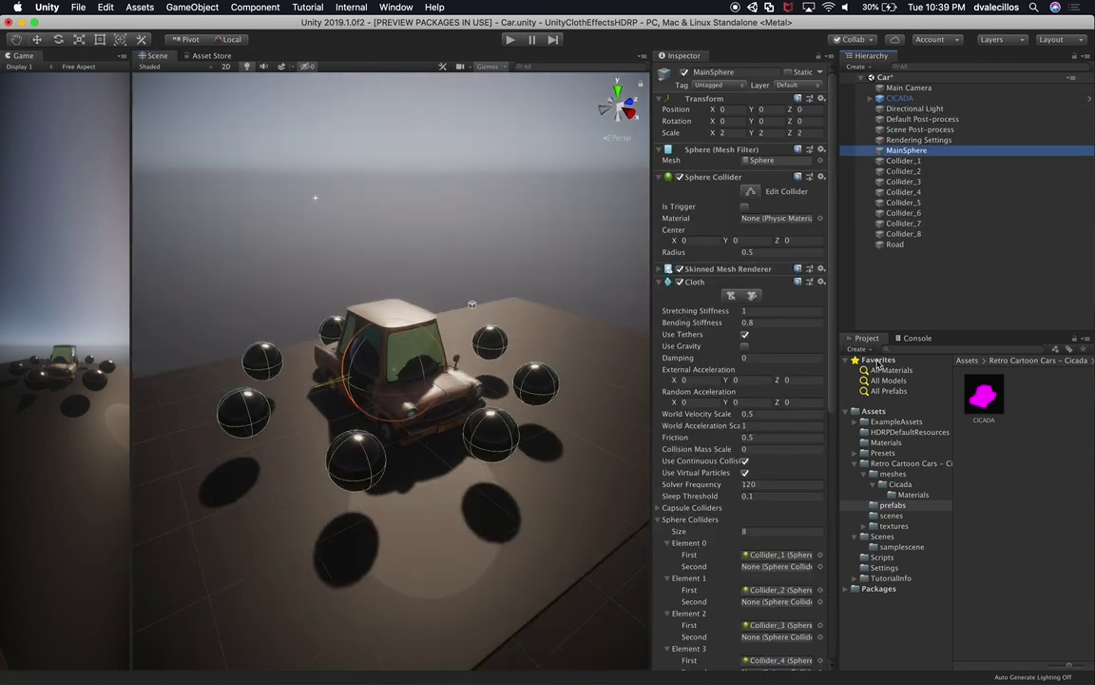
click(789, 109)
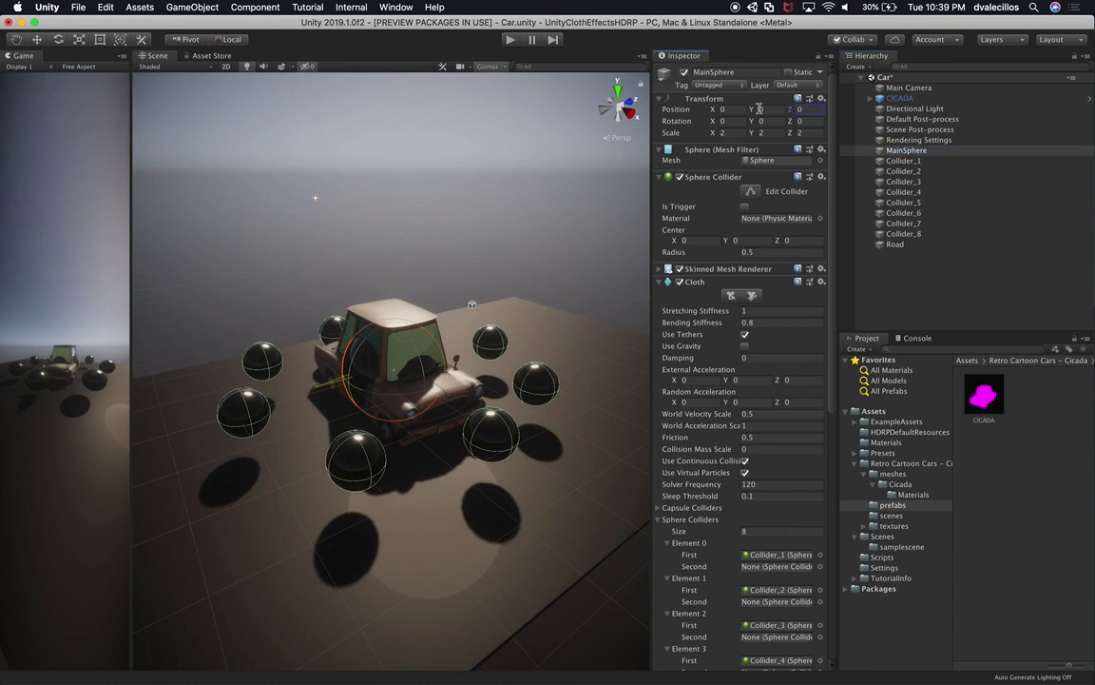
drag(754, 111, 797, 124)
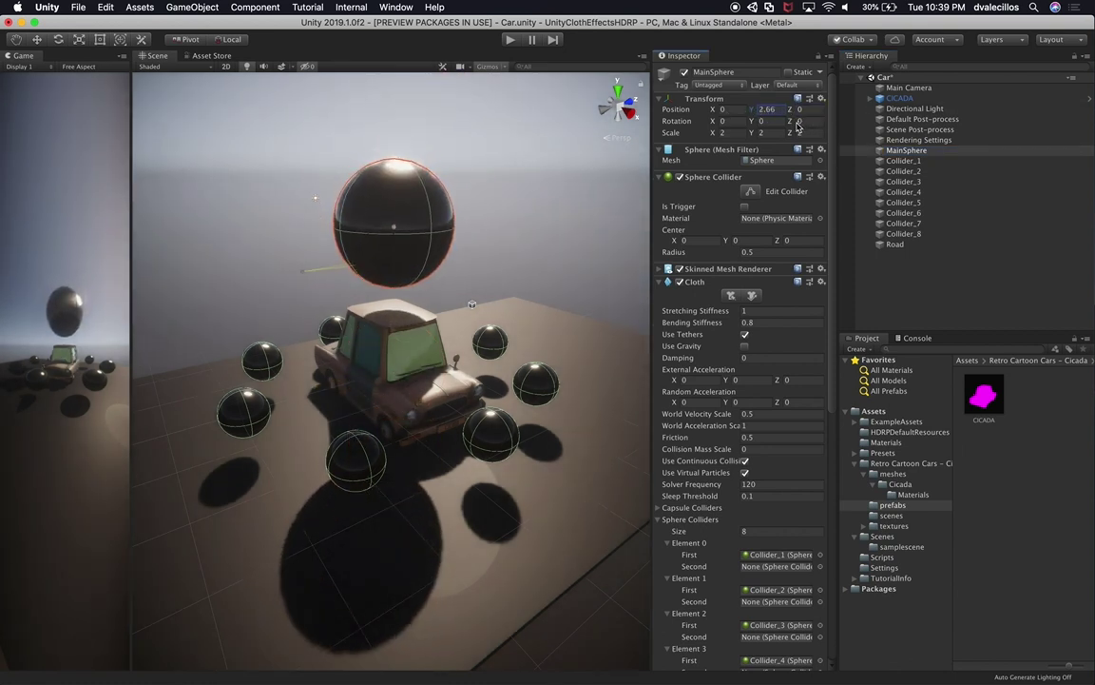
key(BackSpace)
text(3)
key(BackSpace)
text(6)
key(BackSpace)
key(BackSpace)
text(5)
key(super+s)
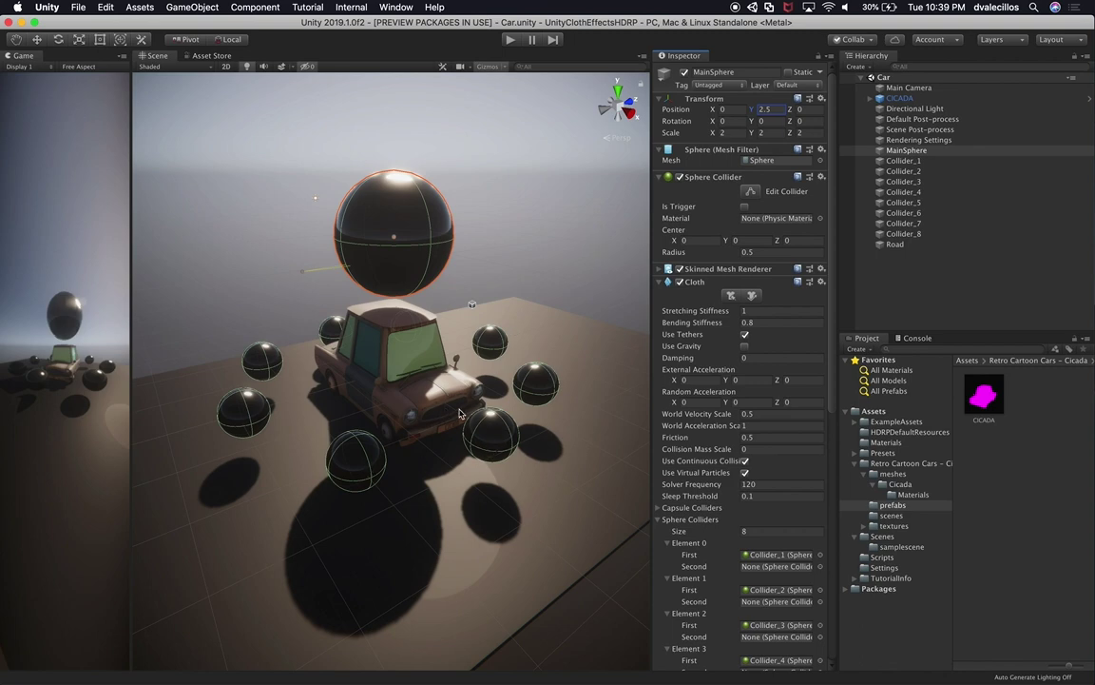
Set the car body's CICADA_4096_Metallic material to metallic 0.54 and smoothness 0.69.
alt+drag(475, 386, 579, 380)
alt+drag(519, 406, 492, 429)
alt+drag(641, 420, 488, 281)
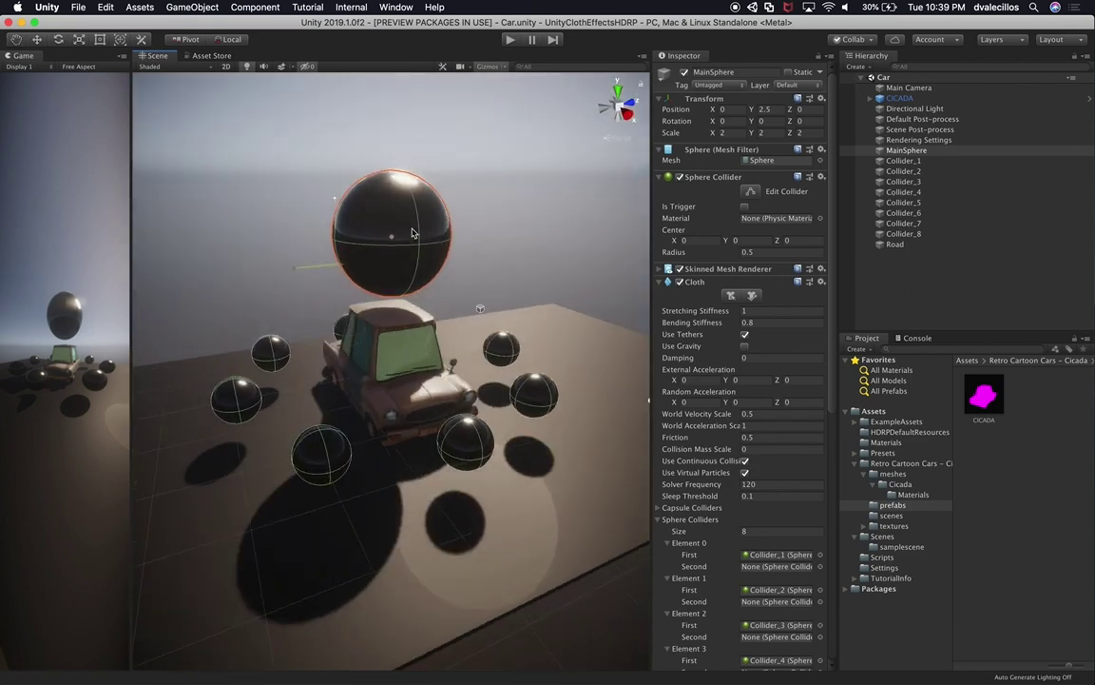
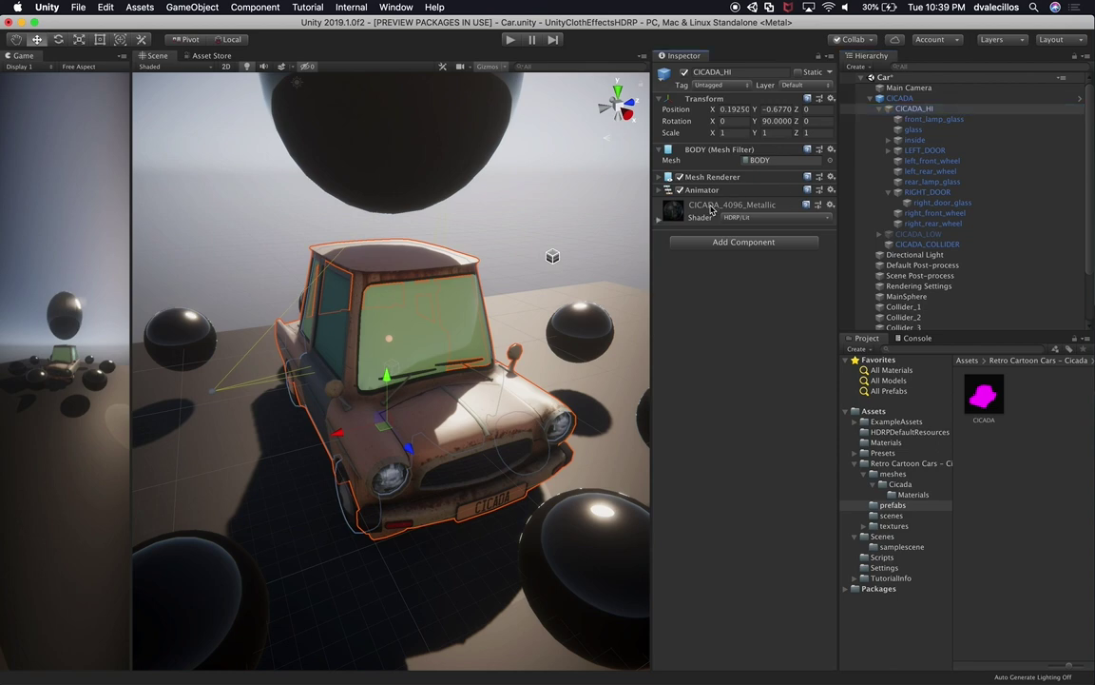
drag(753, 408, 733, 420)
key(super+z)
scroll(499, 403, up, 5)
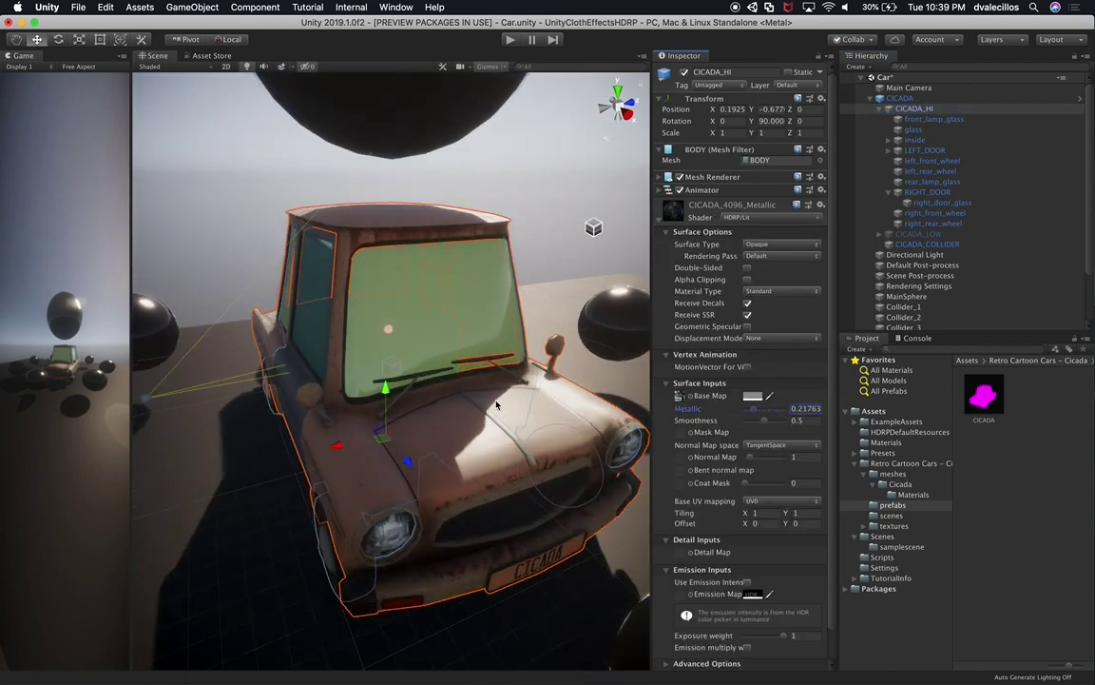
drag(752, 410, 773, 419)
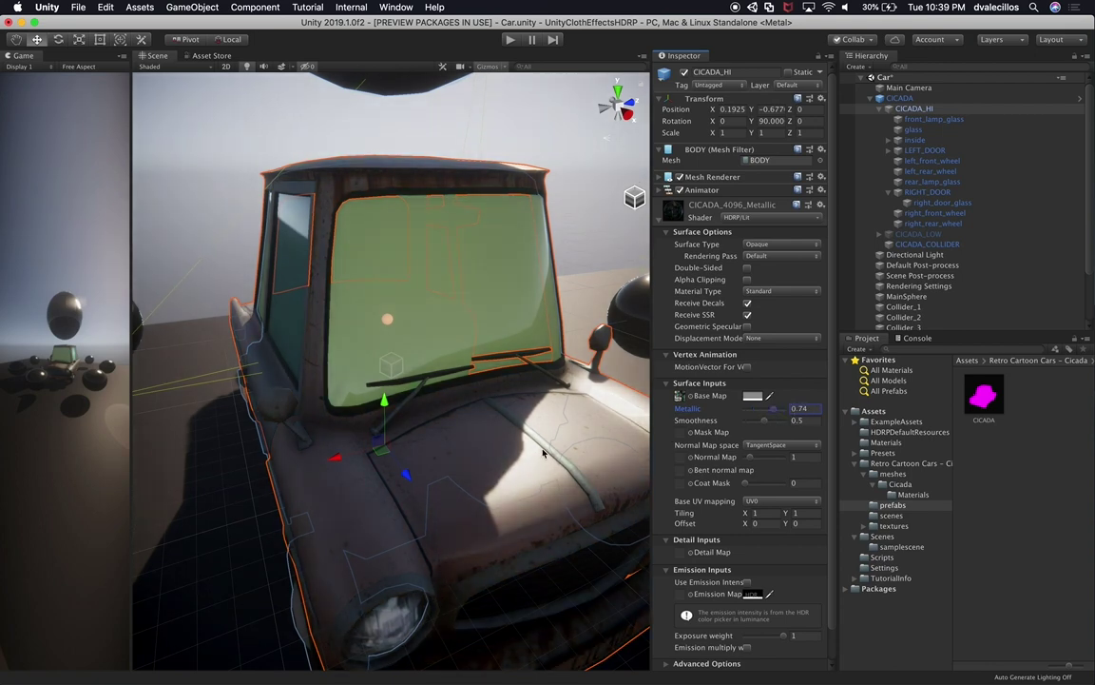
scroll(577, 442, down, 10)
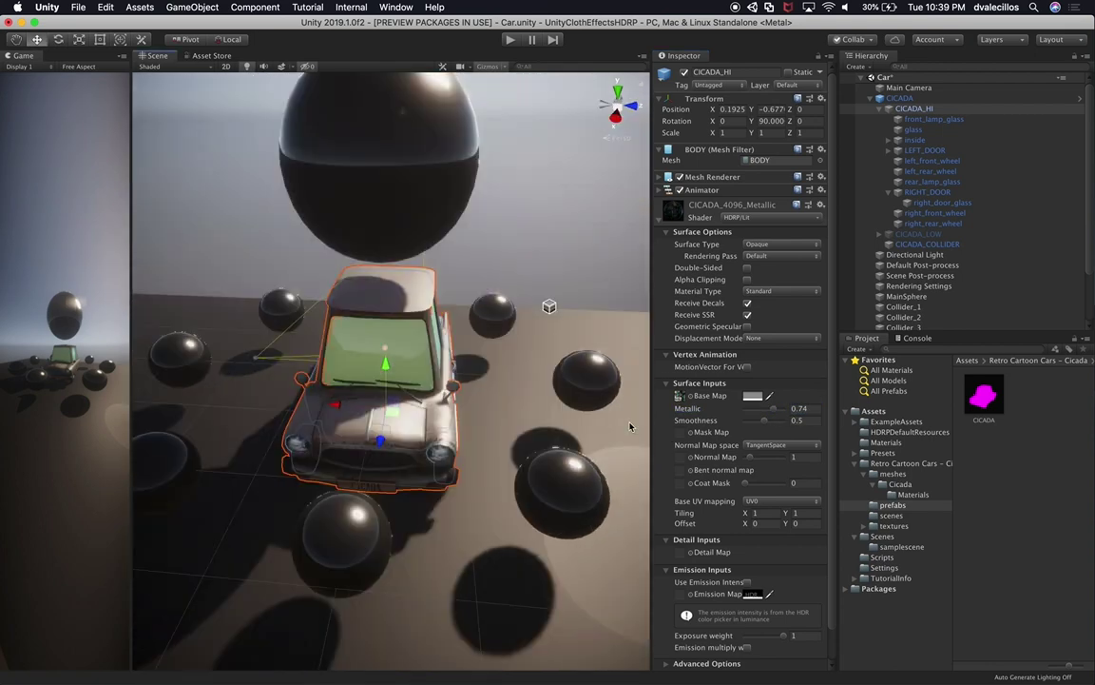
click(766, 408)
drag(764, 422, 772, 427)
Unpack the CICADA prefab completely so its individual parts can be edited.
scroll(487, 451, up, 5)
alt+drag(488, 452, 732, 376)
click(479, 300)
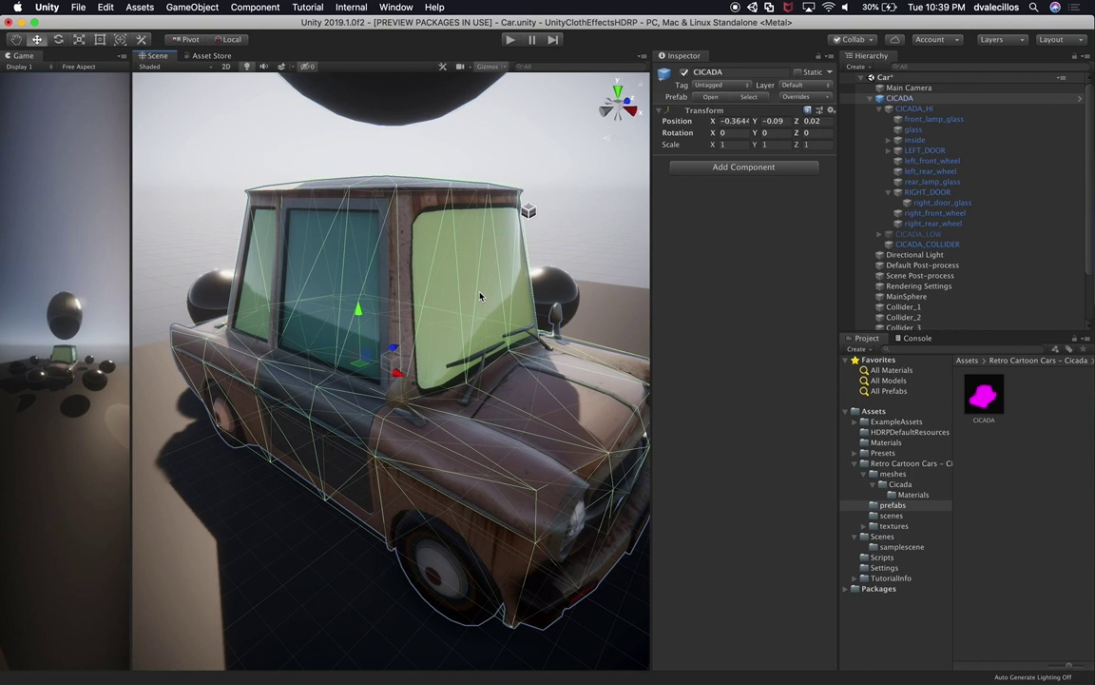
click(480, 297)
click(913, 129)
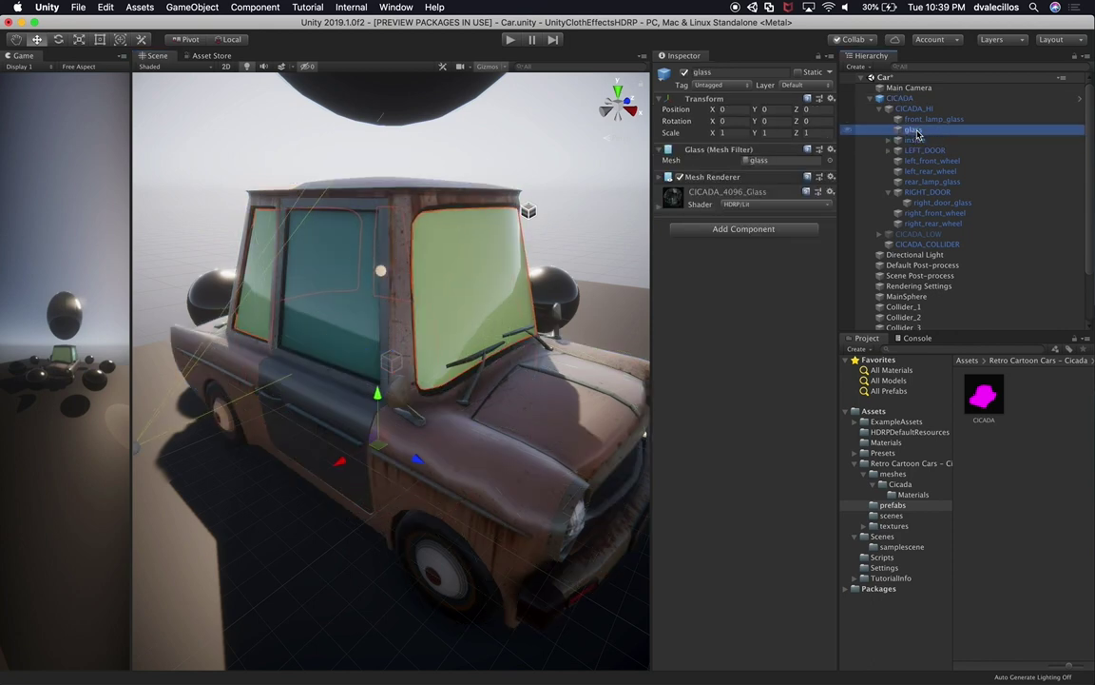
right_click(919, 99)
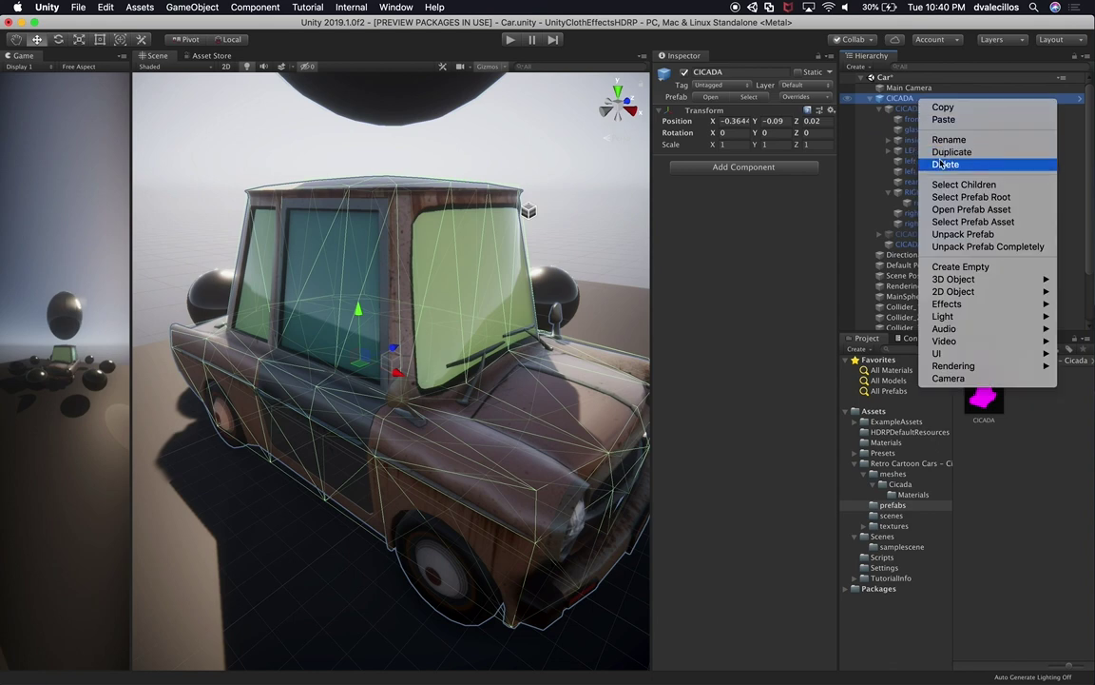
click(959, 247)
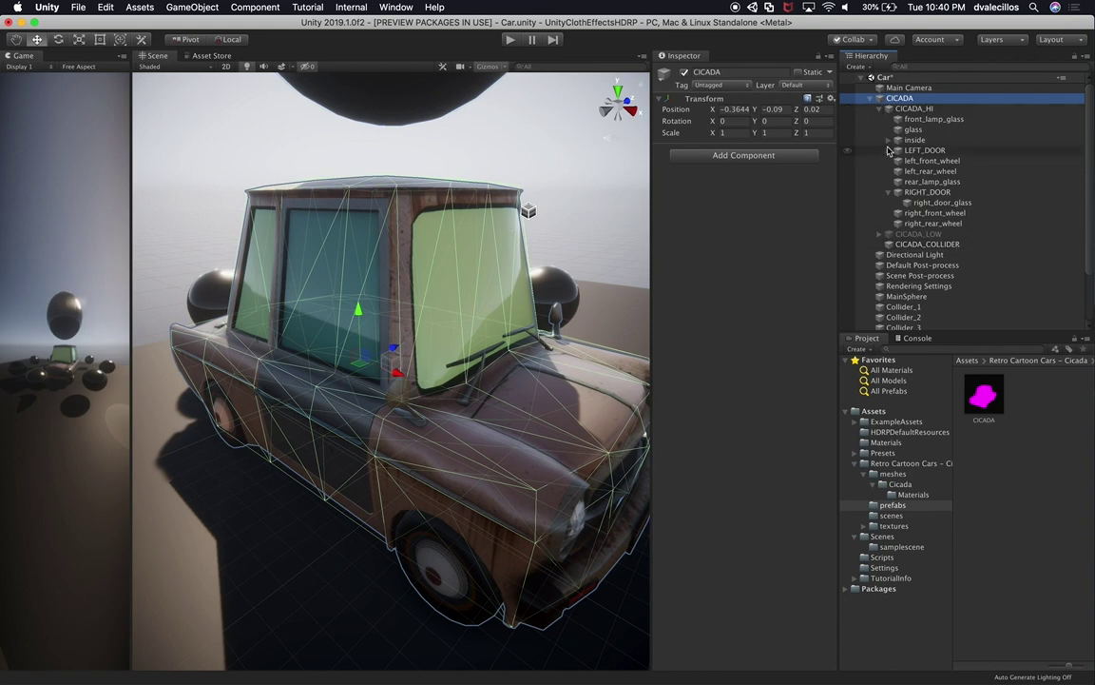
Delete the glass object under CICADA_HI.
click(436, 254)
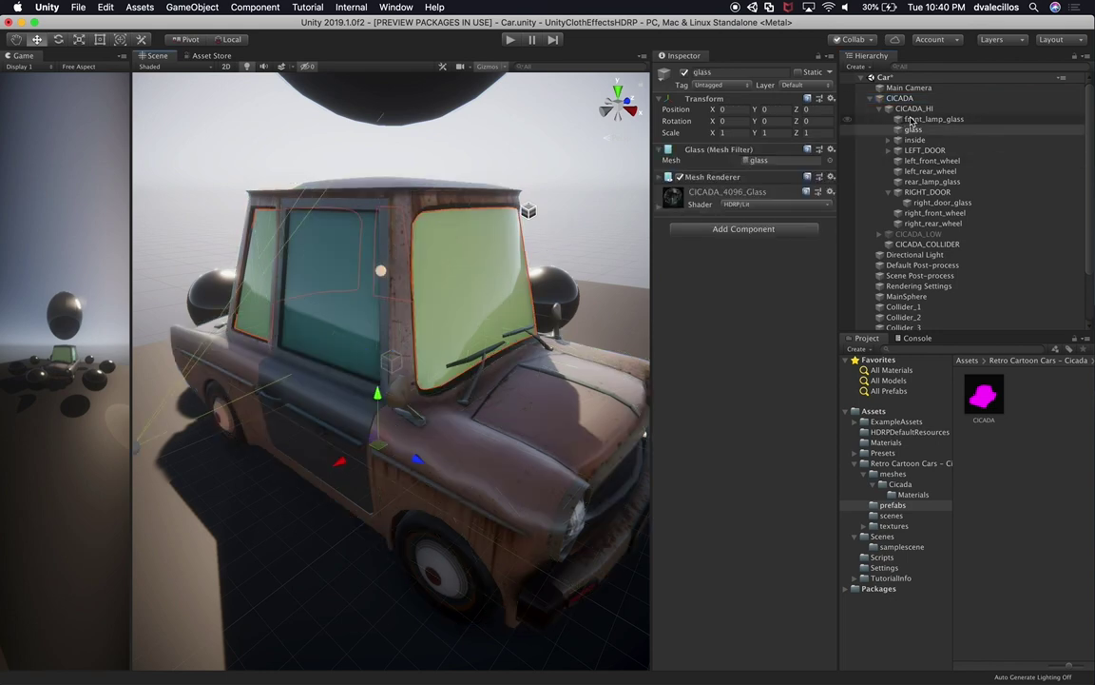
click(911, 131)
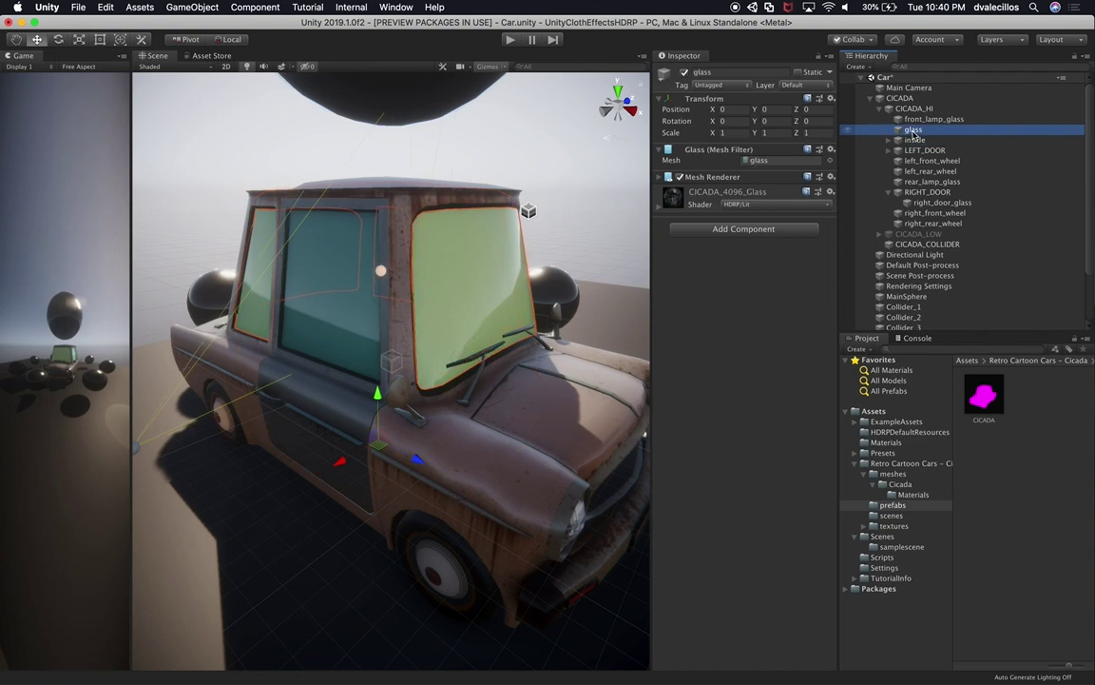
key(super+BackSpace)
click(914, 130)
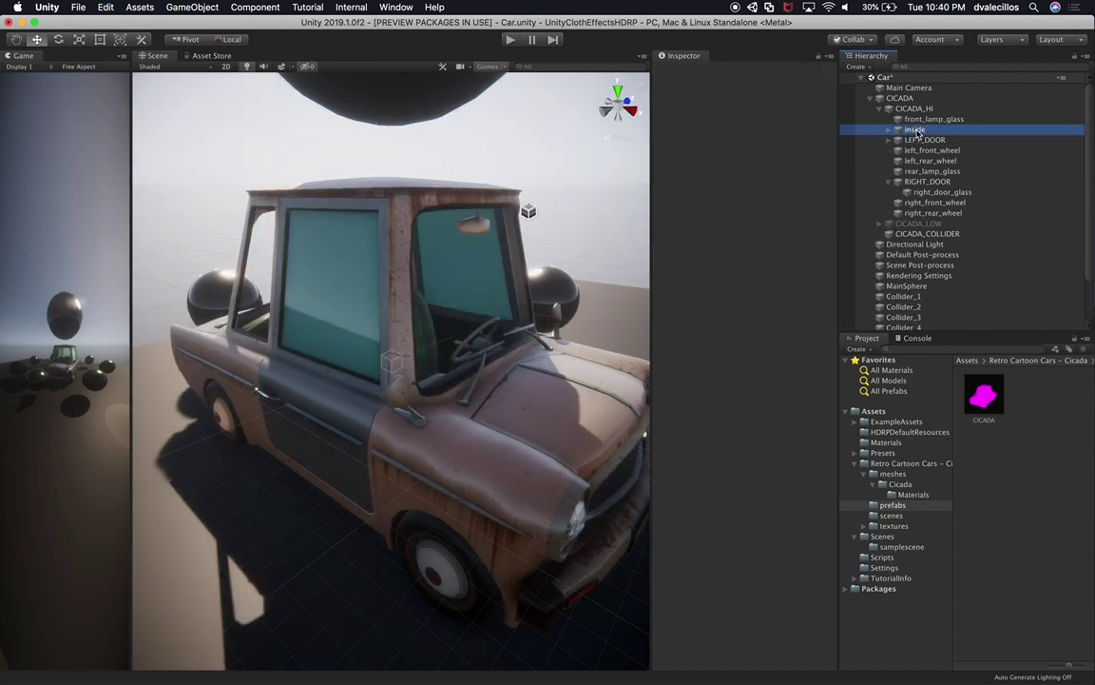
key(super+BackSpace)
key(super+z)
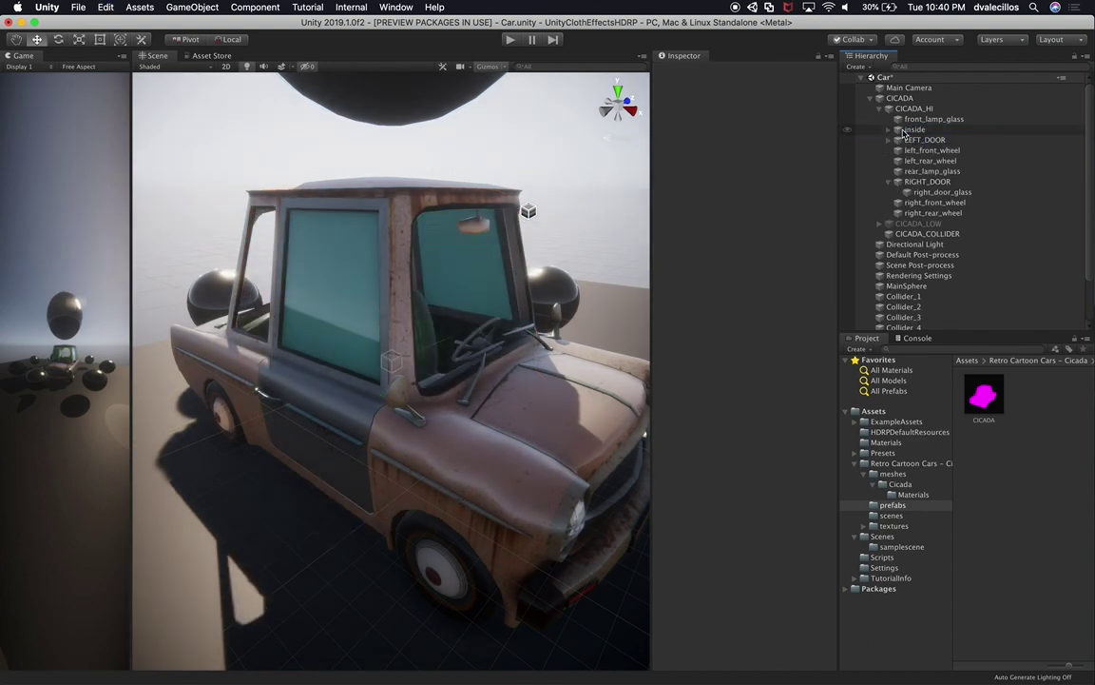
Inspect the car from several sides and delete the LEFT_DOOR object.
click(918, 140)
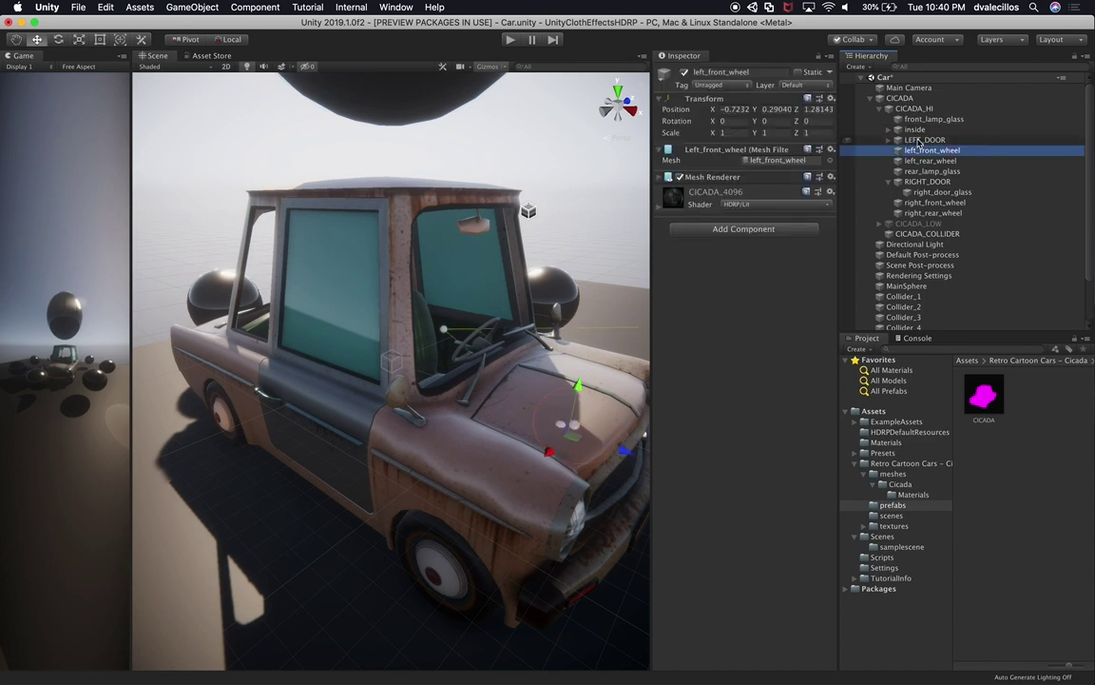
alt+drag(518, 291, 447, 446)
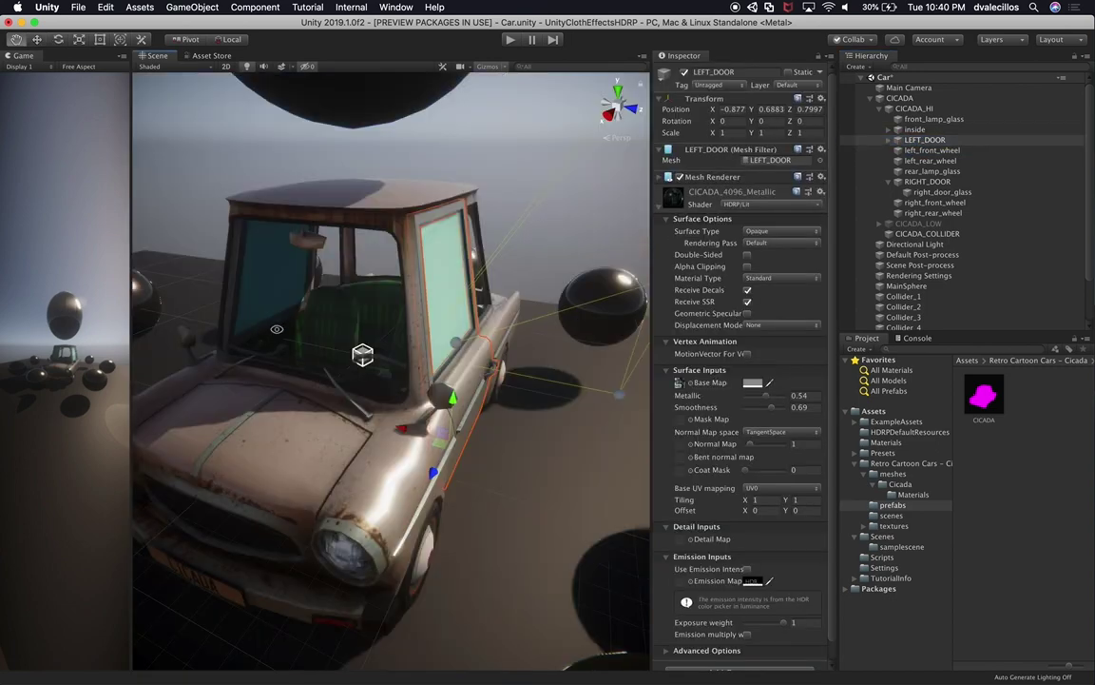
alt+drag(359, 320, 490, 302)
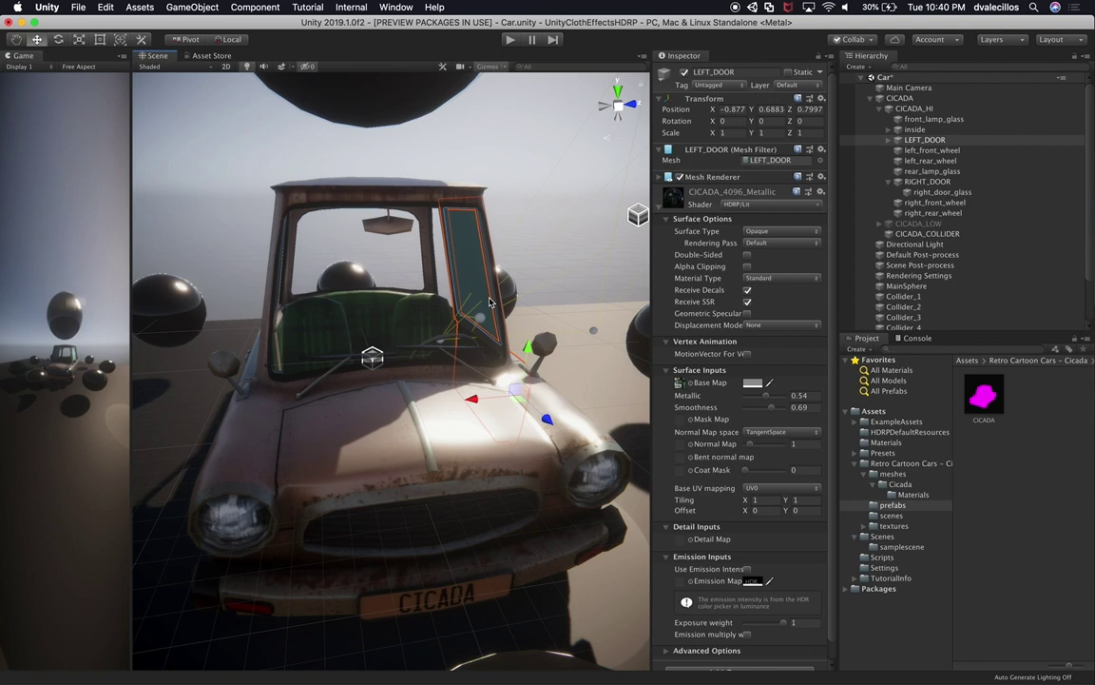
alt+drag(374, 416, 459, 443)
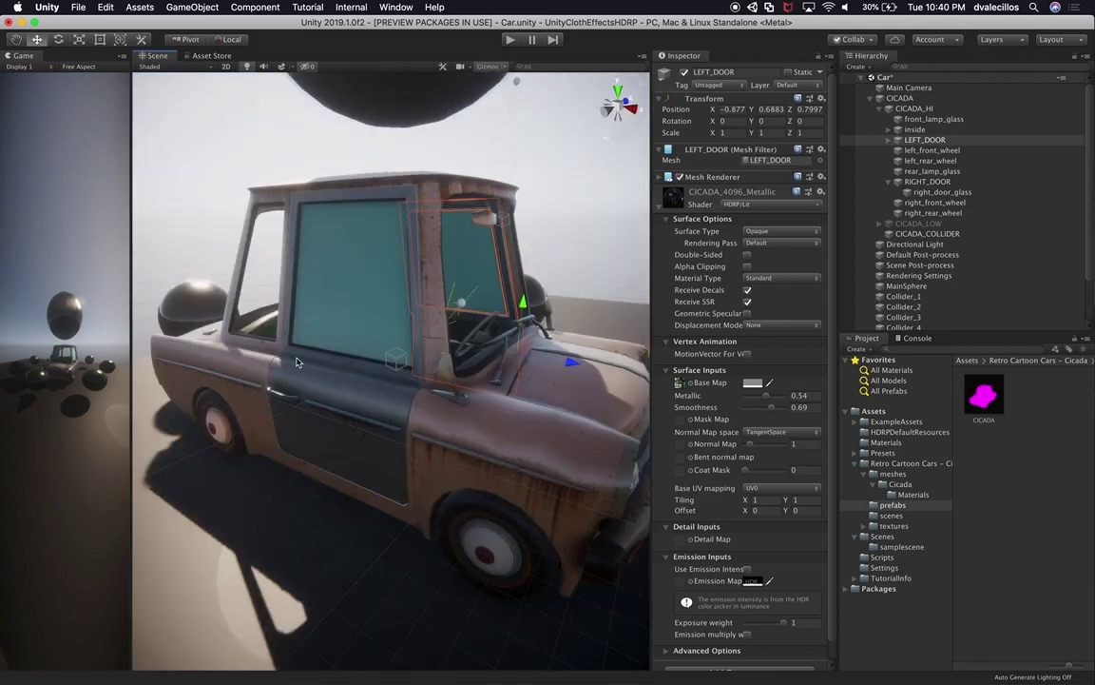
alt+drag(563, 420, 467, 397)
alt+drag(549, 394, 410, 389)
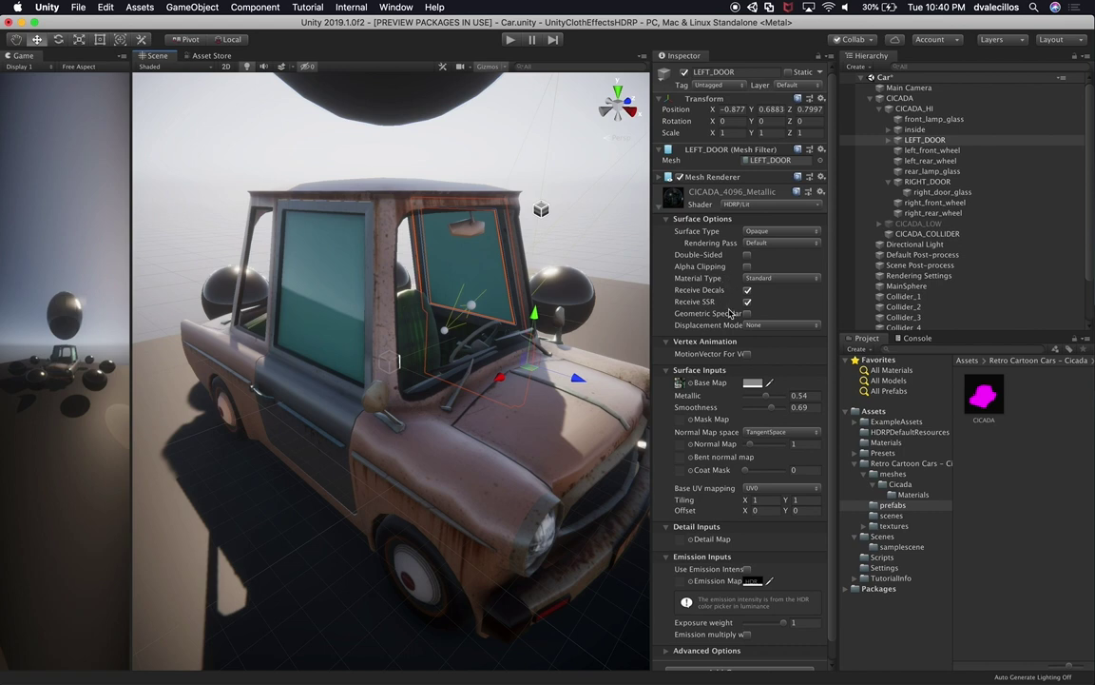
click(936, 150)
click(939, 141)
key(super+BackSpace)
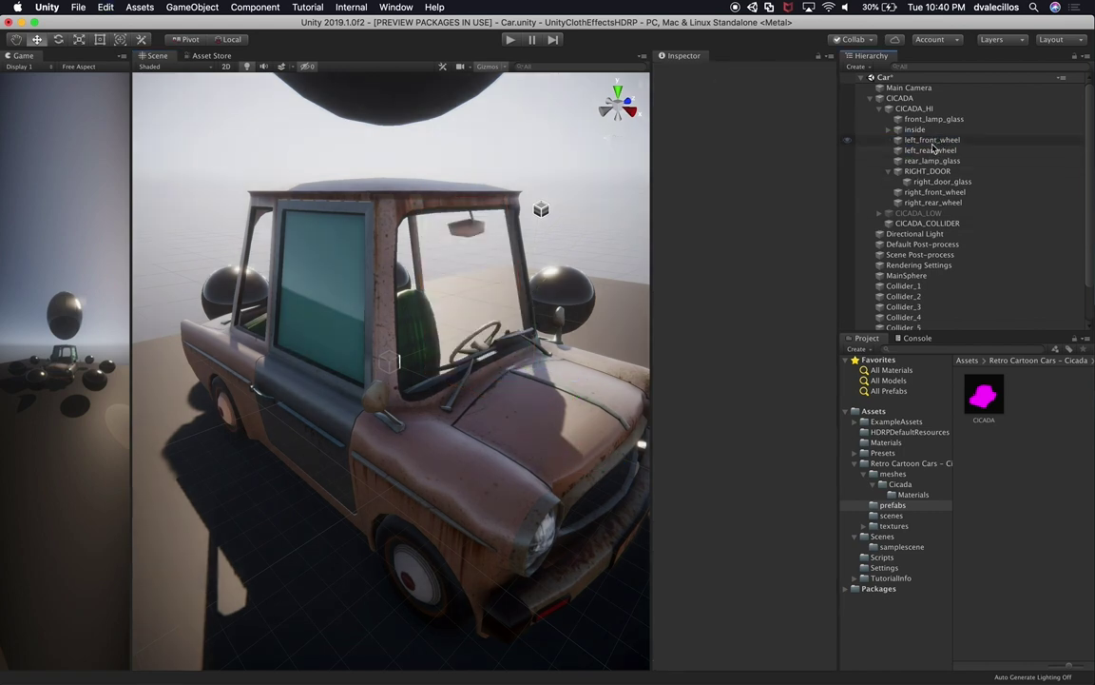
Delete the RIGHT_DOOR object together with its door glass.
click(933, 143)
mouse_move(531, 399)
alt+mouse_down()
mouse_move(252, 403)
mouse_move(532, 399)
alt+mouse_up()
click(910, 161)
click(914, 172)
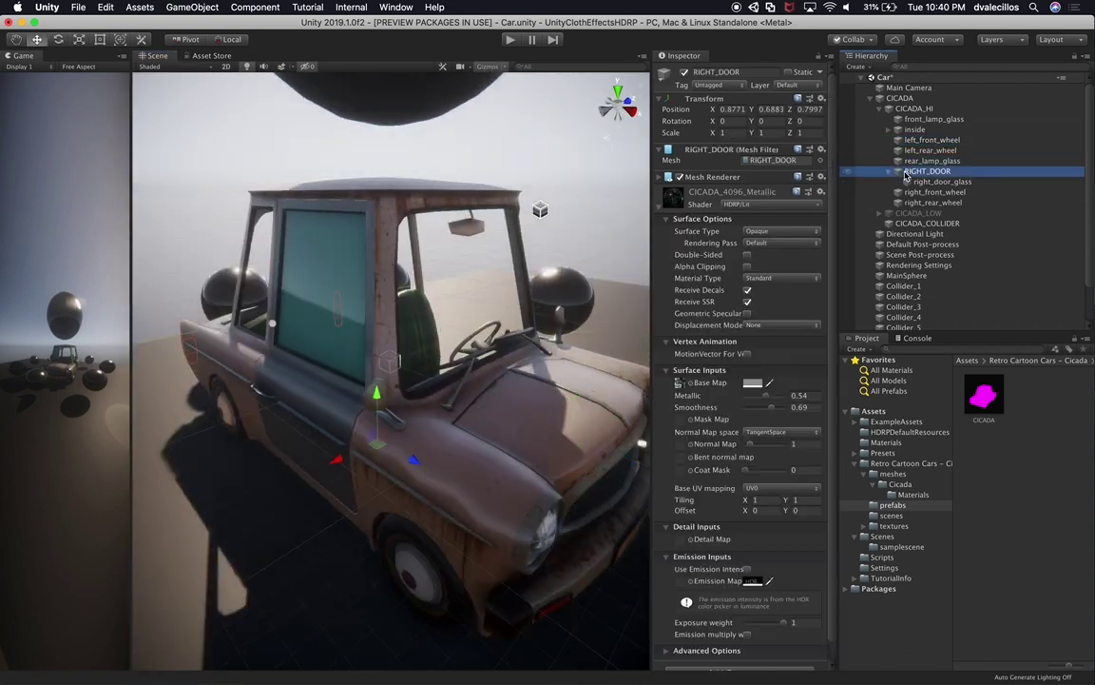
key(super+BackSpace)
Save the scene with CICADA_HI selected and expand its Animator component.
alt+drag(415, 283, 618, 266)
click(911, 203)
scroll(479, 341, down, 5)
alt+drag(479, 341, 446, 359)
click(930, 181)
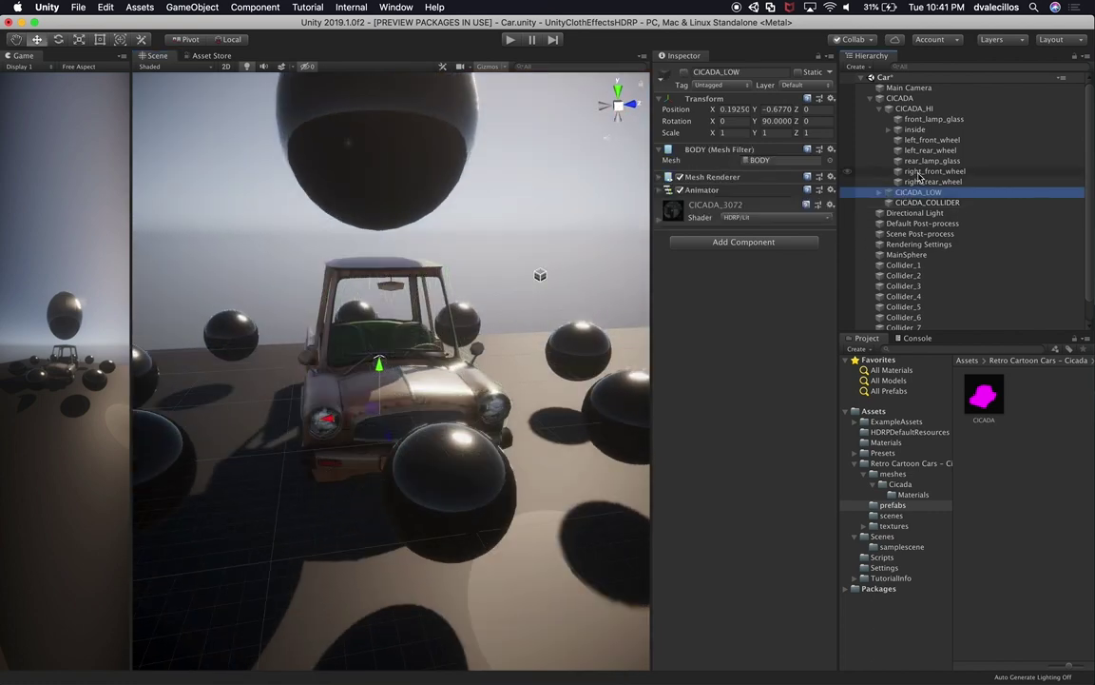
click(917, 109)
key(super+s)
scroll(708, 397, down, 3)
scroll(708, 398, up, 3)
click(702, 190)
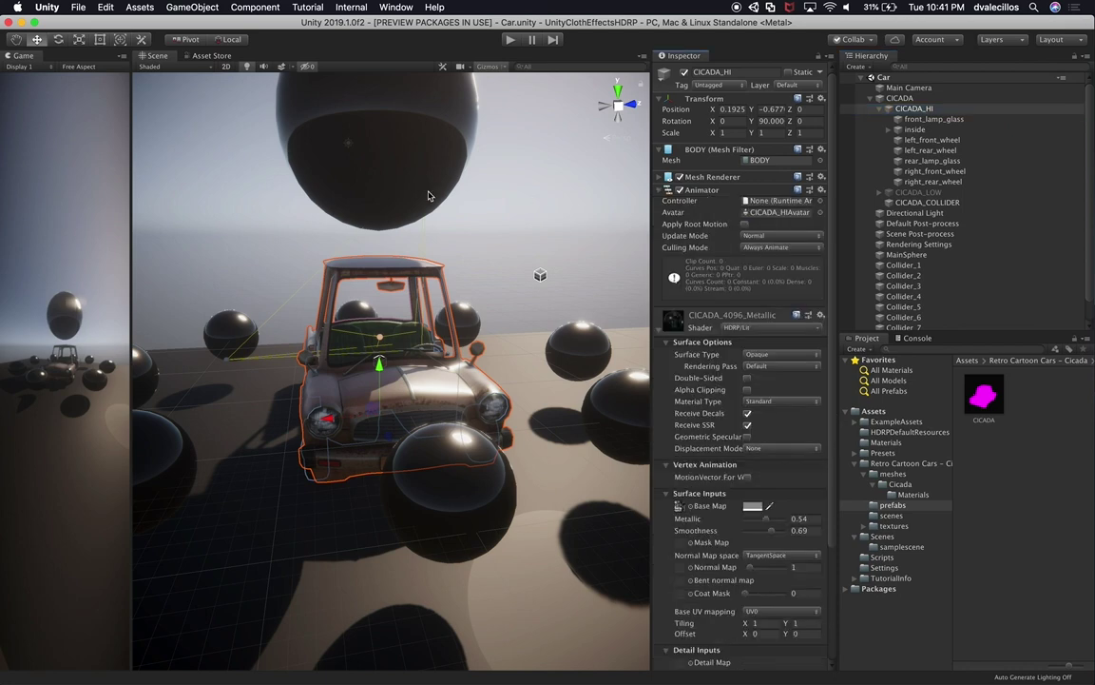
Select MainSphere, save the scene and collapse the sphere's Cloth component.
click(385, 173)
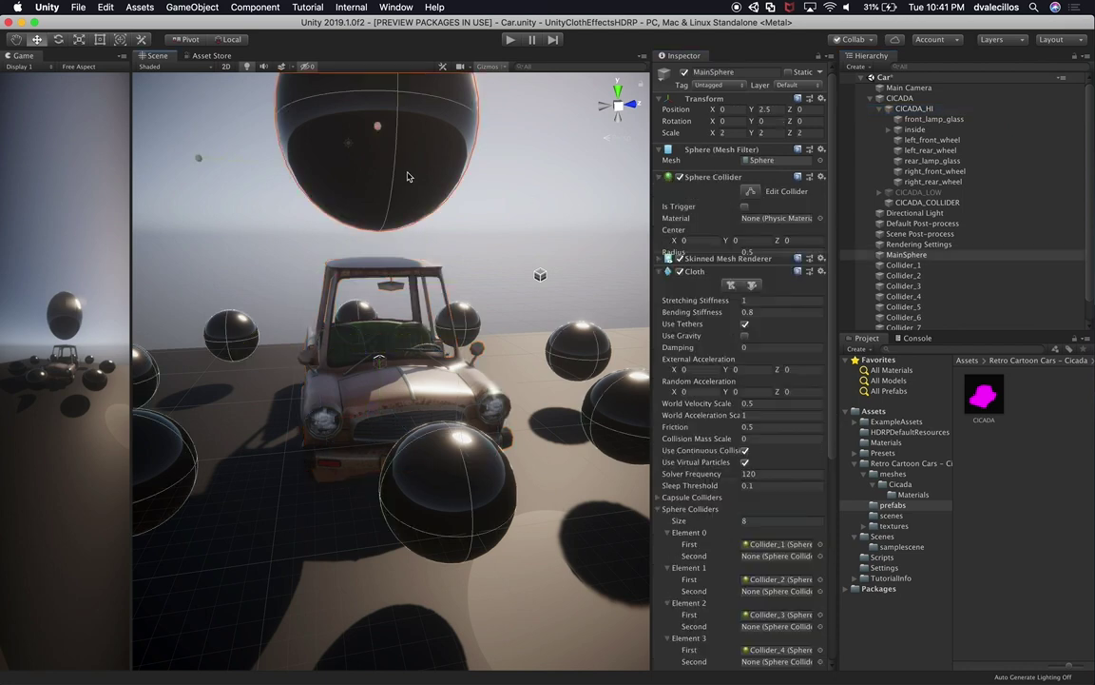
click(909, 265)
click(910, 257)
key(super+s)
click(695, 283)
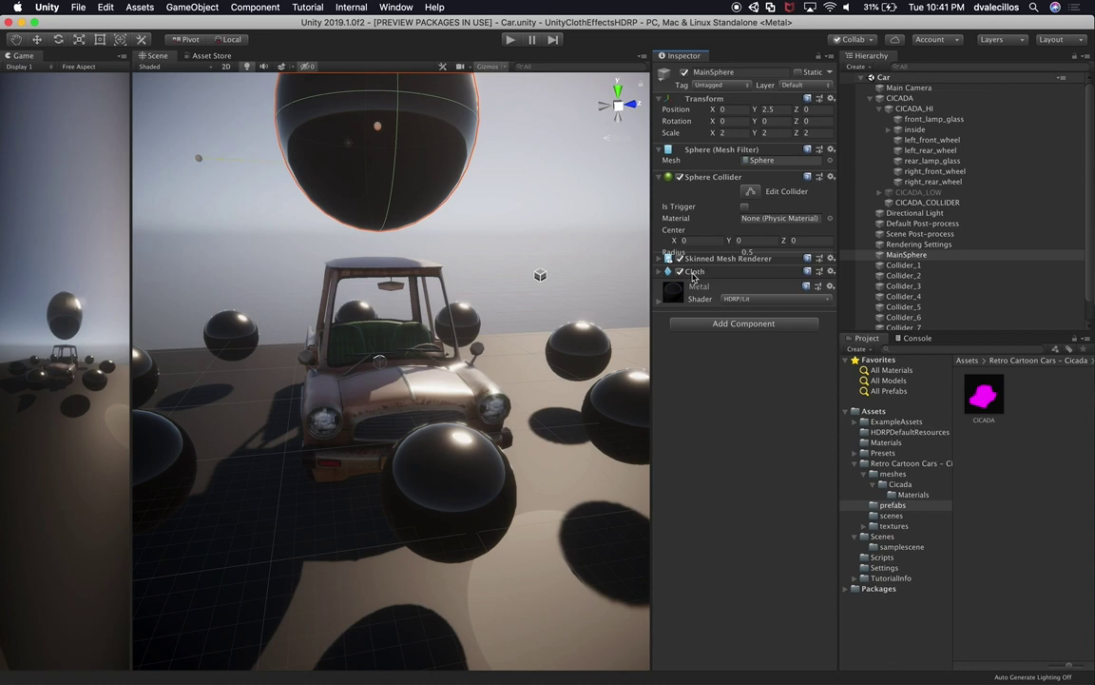
Expand MainSphere's Cloth component, review its settings and copy the component.
click(693, 273)
scroll(738, 473, down, 8)
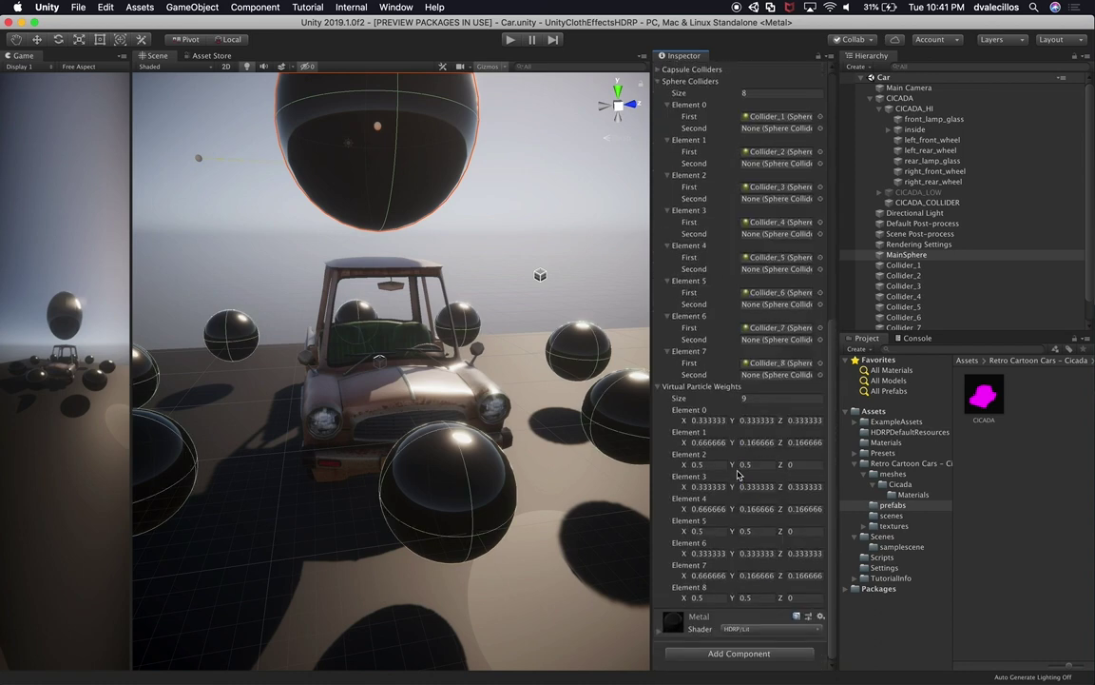
scroll(666, 399, up, 10)
scroll(646, 357, down, 1)
scroll(713, 393, up, 1)
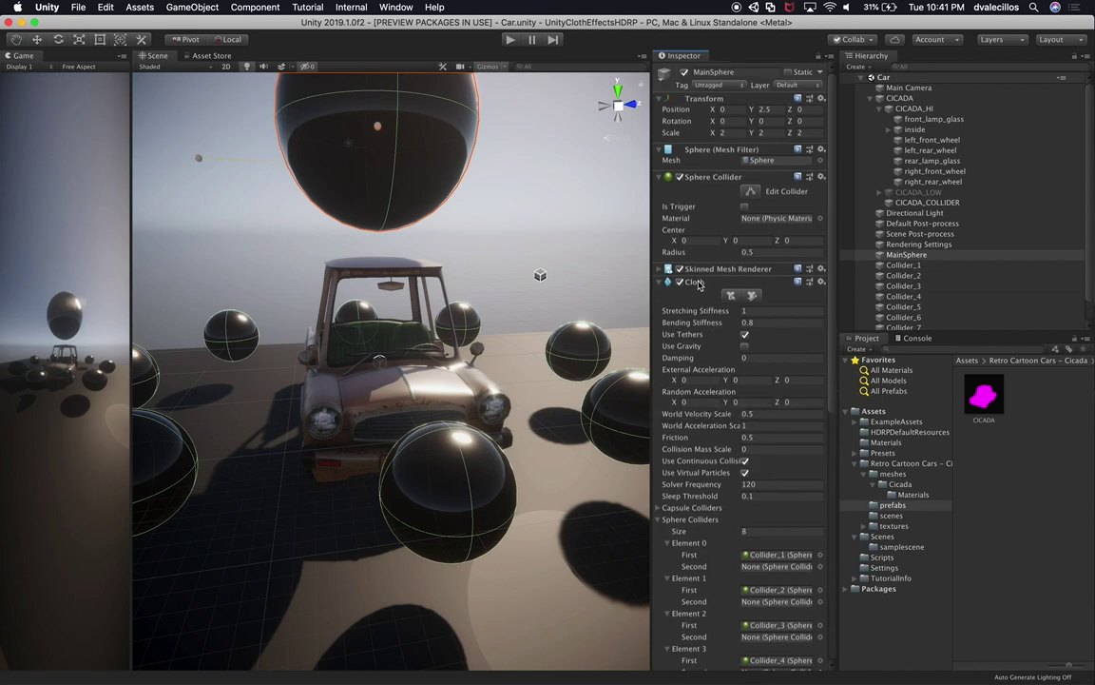
right_click(699, 283)
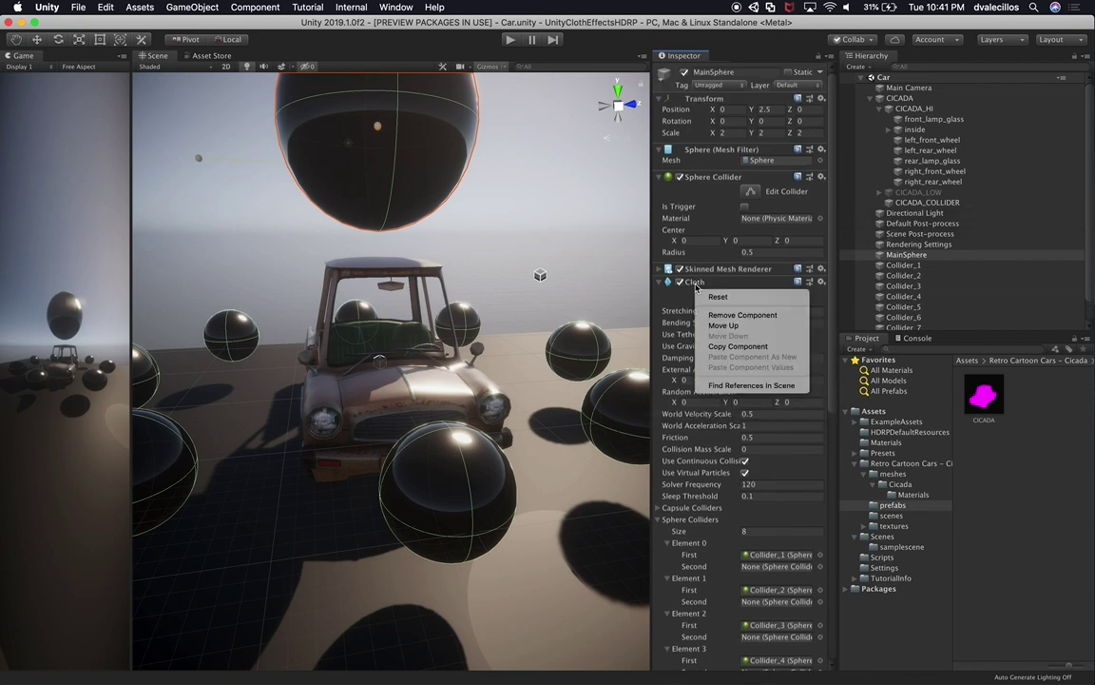
click(737, 346)
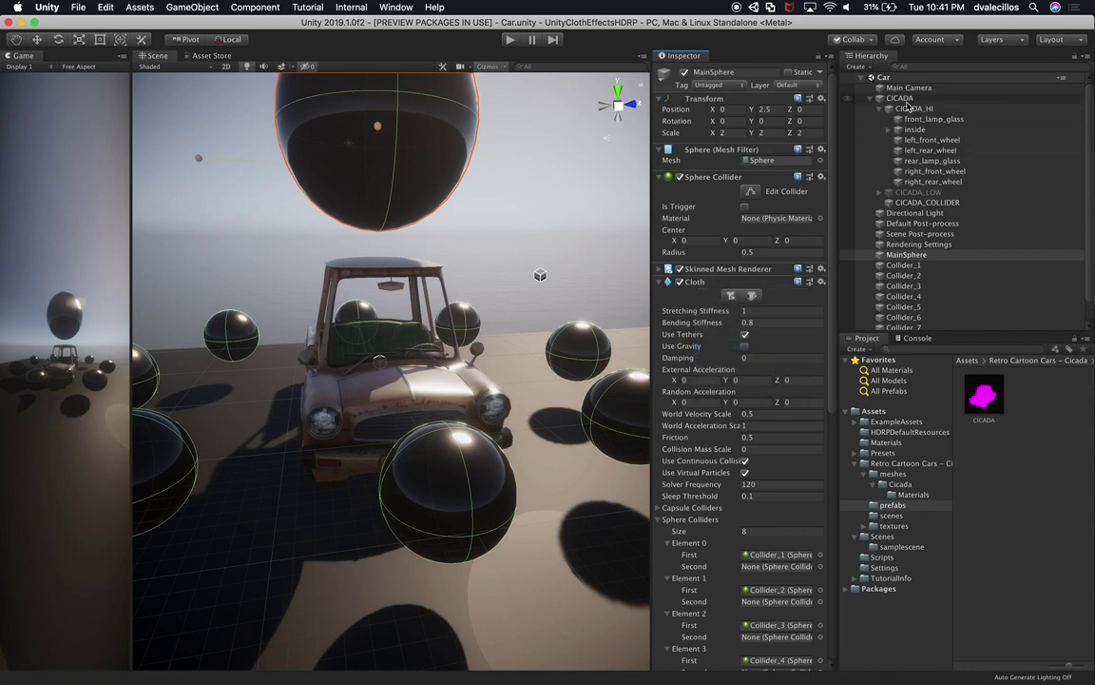
Select CICADA_HI, locate its BODY mesh in the project assets and collapse its Mesh Renderer and Animator components.
click(915, 99)
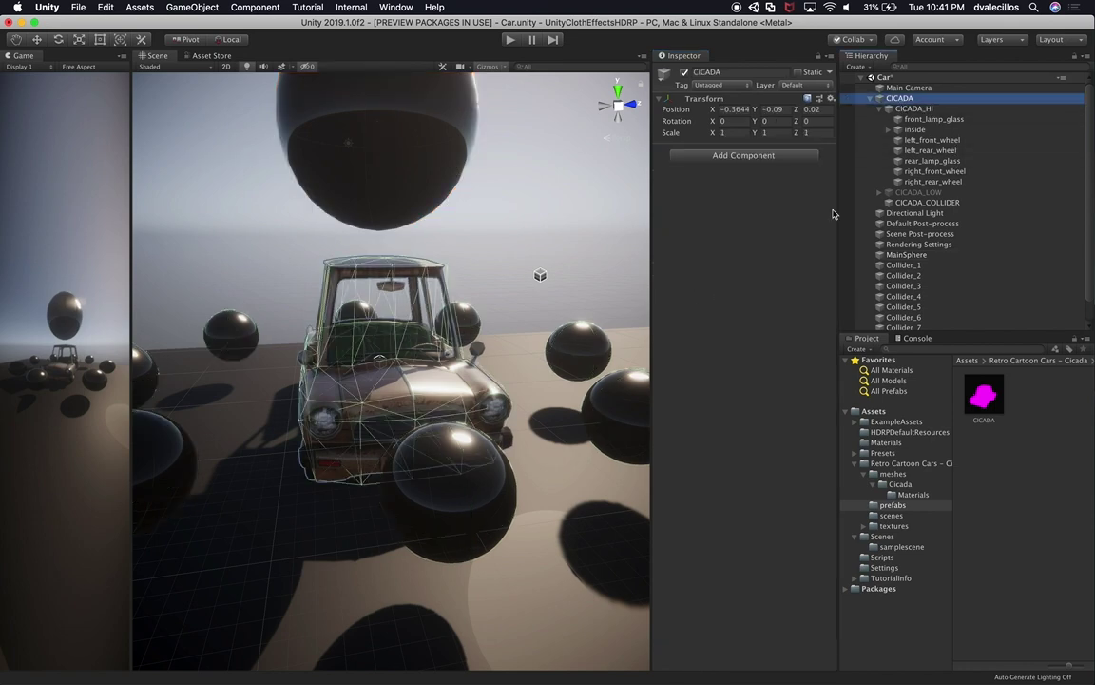
click(910, 108)
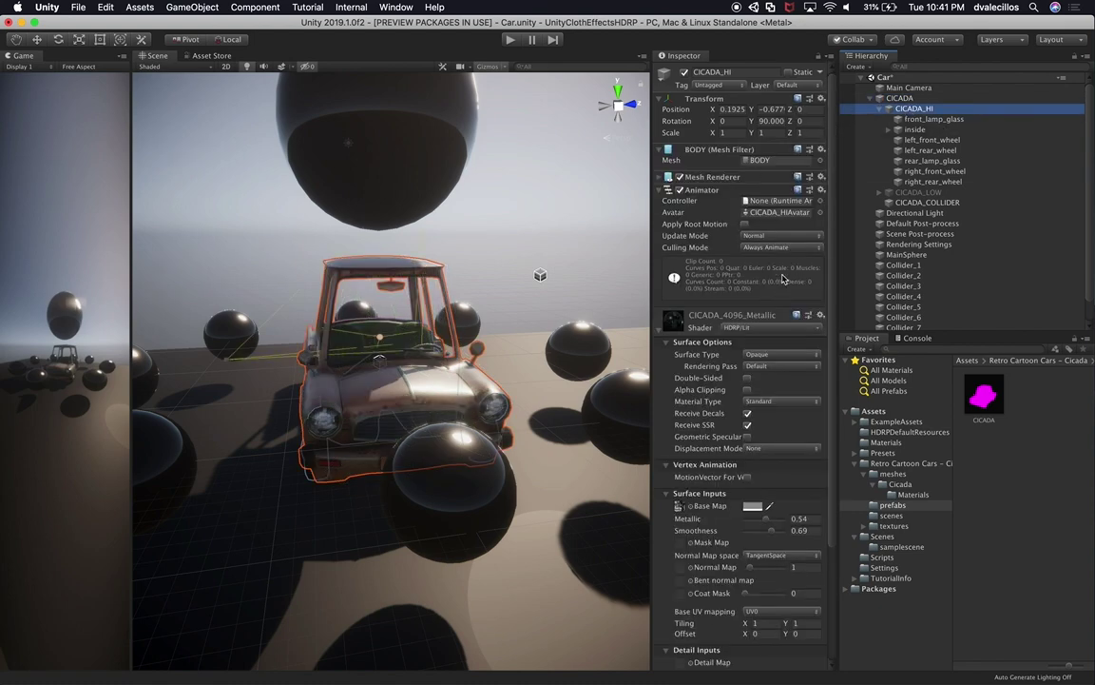
scroll(706, 445, down, 5)
scroll(705, 445, up, 5)
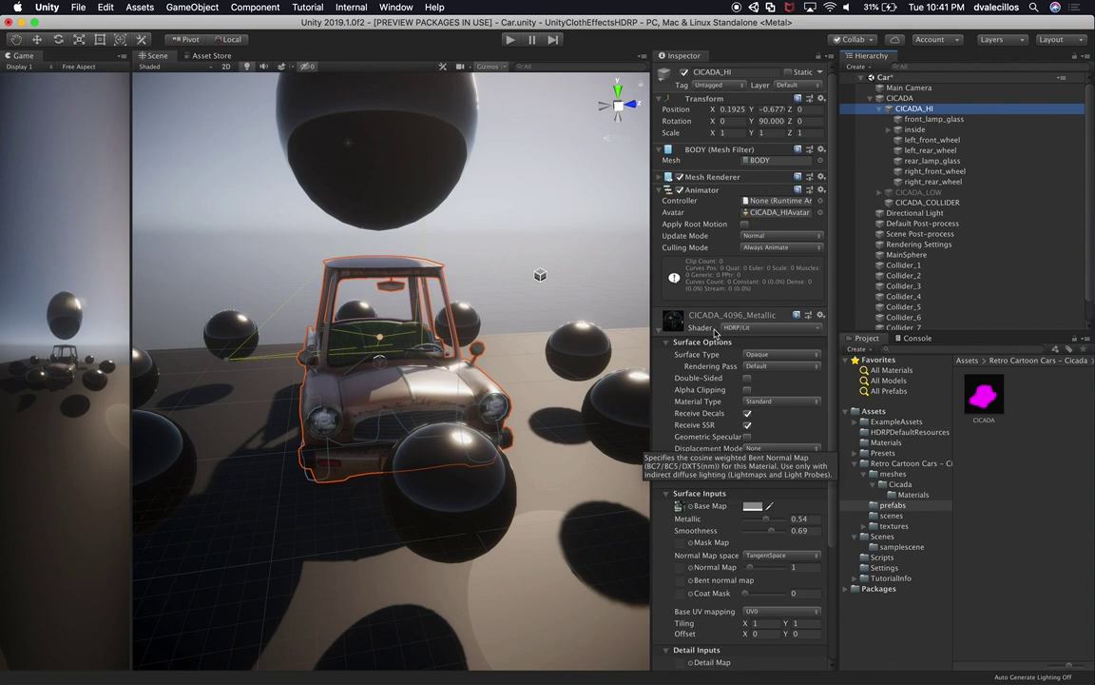
click(709, 177)
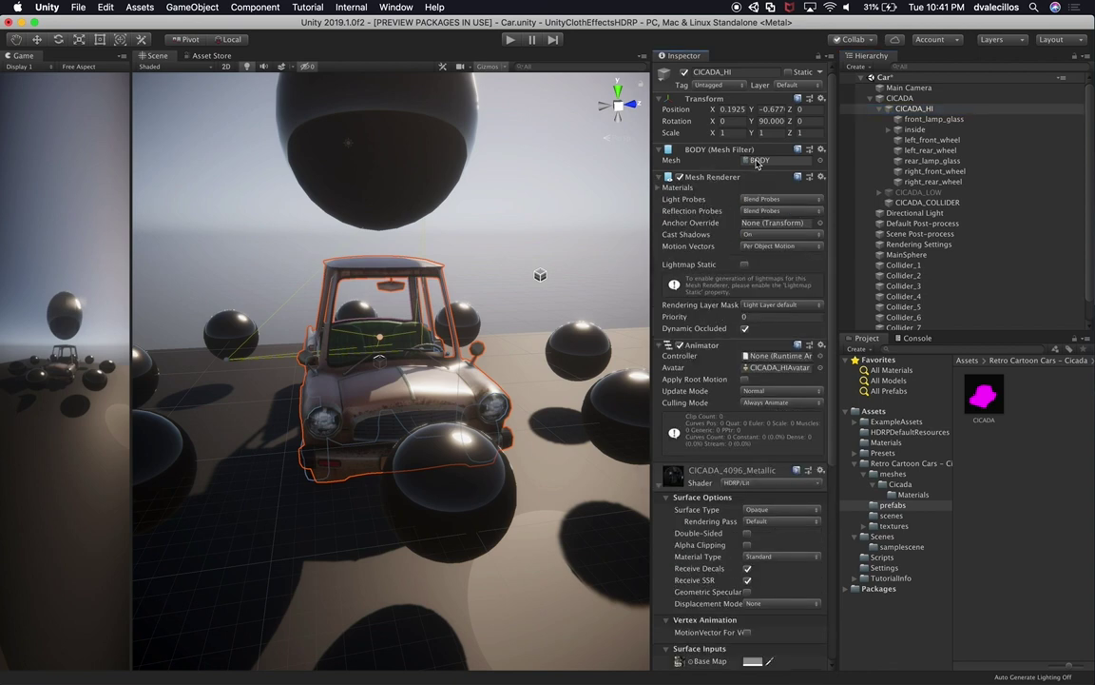
click(758, 161)
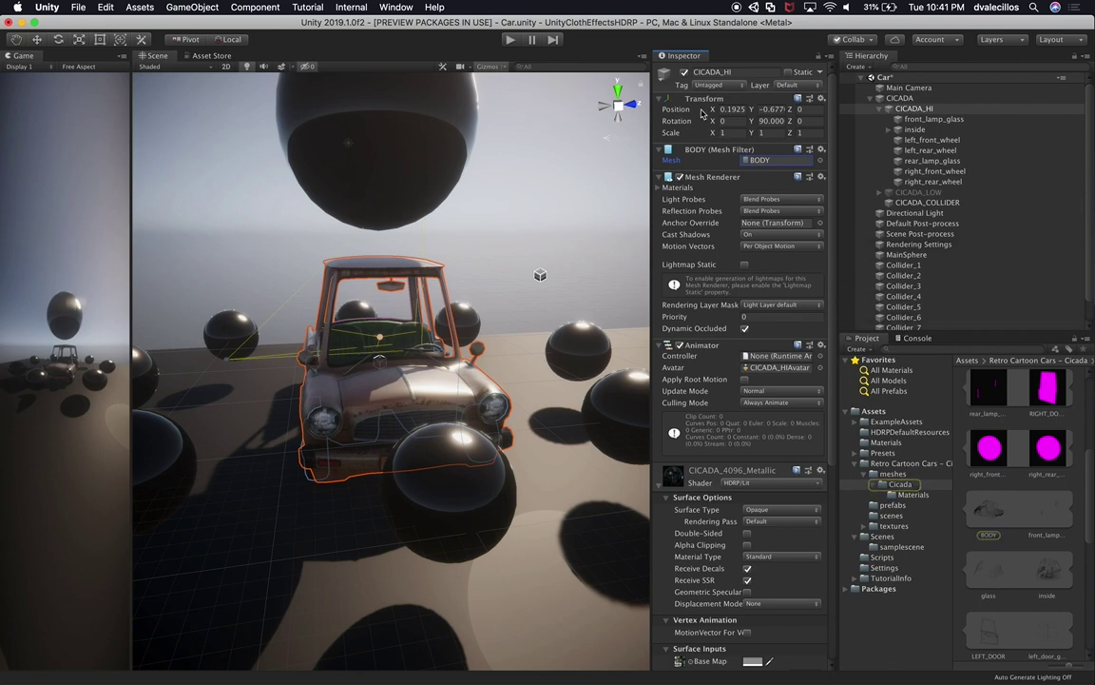
click(704, 176)
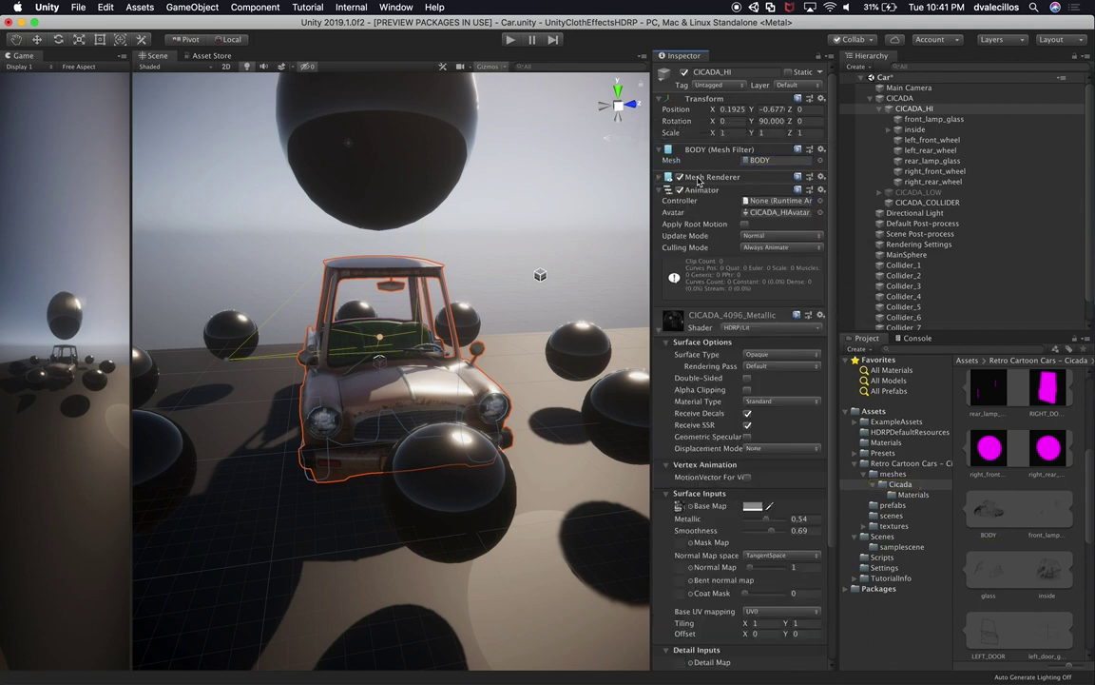
click(699, 190)
click(718, 205)
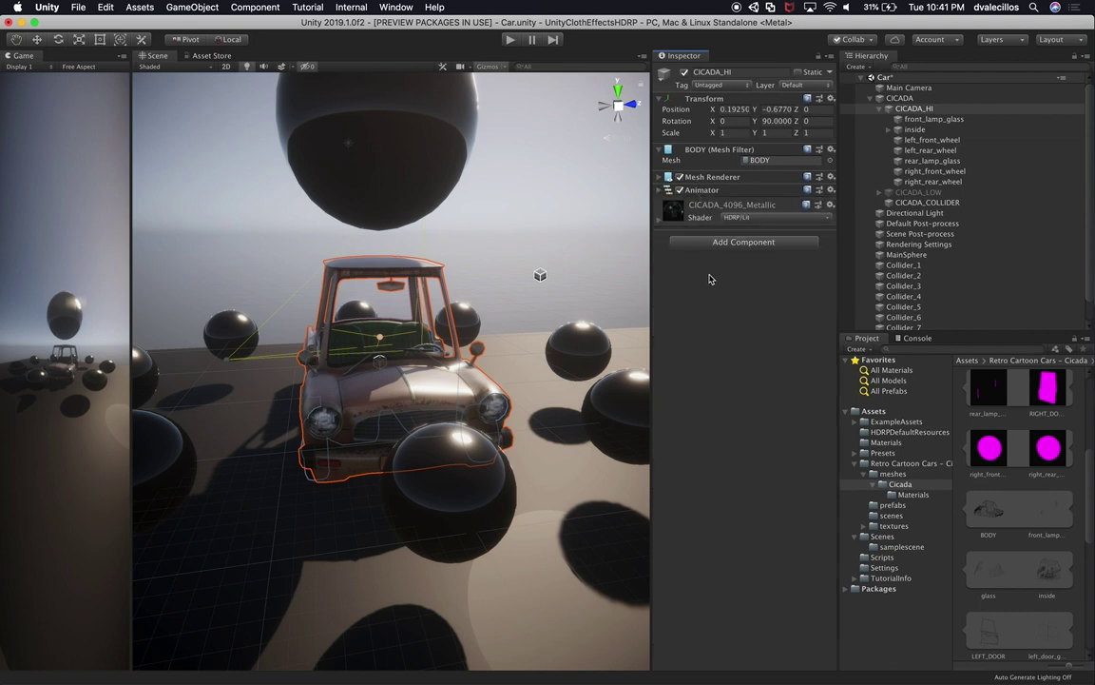
Add a Cloth component to CICADA_HI and paste the copied cloth values into it.
click(746, 241)
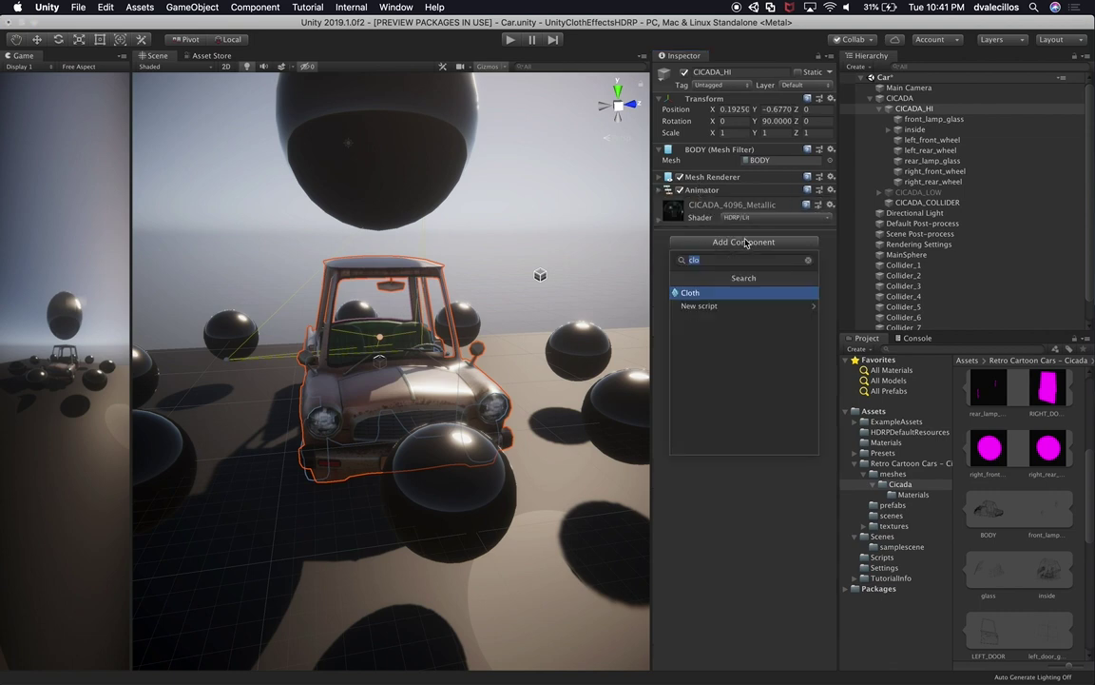
key(Return)
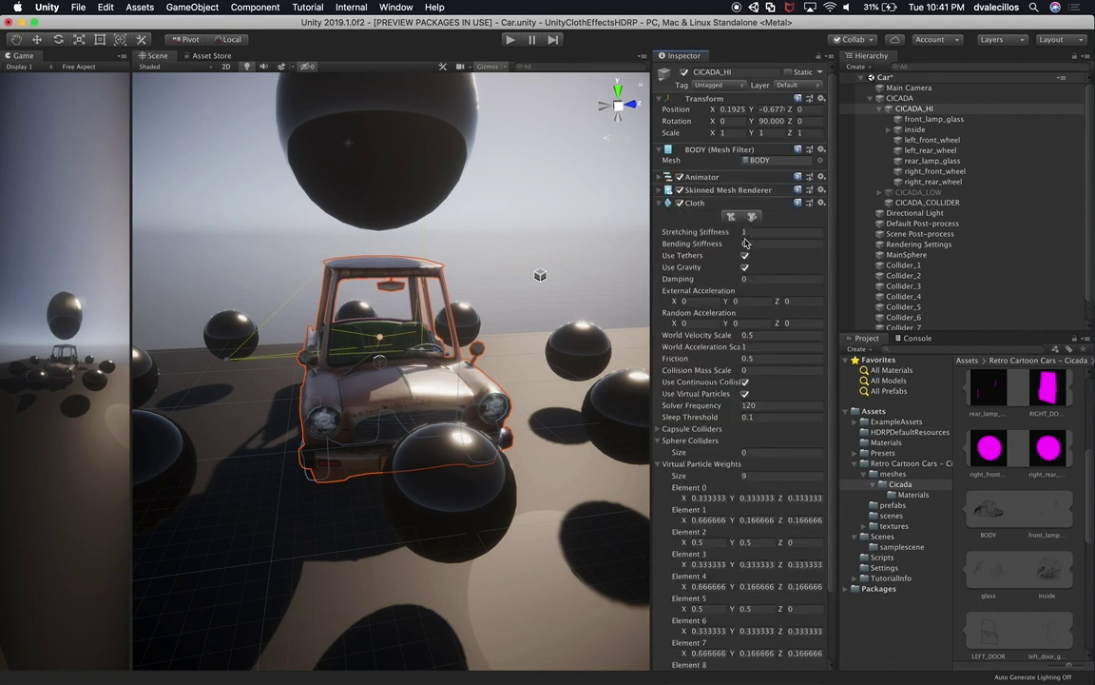
right_click(704, 208)
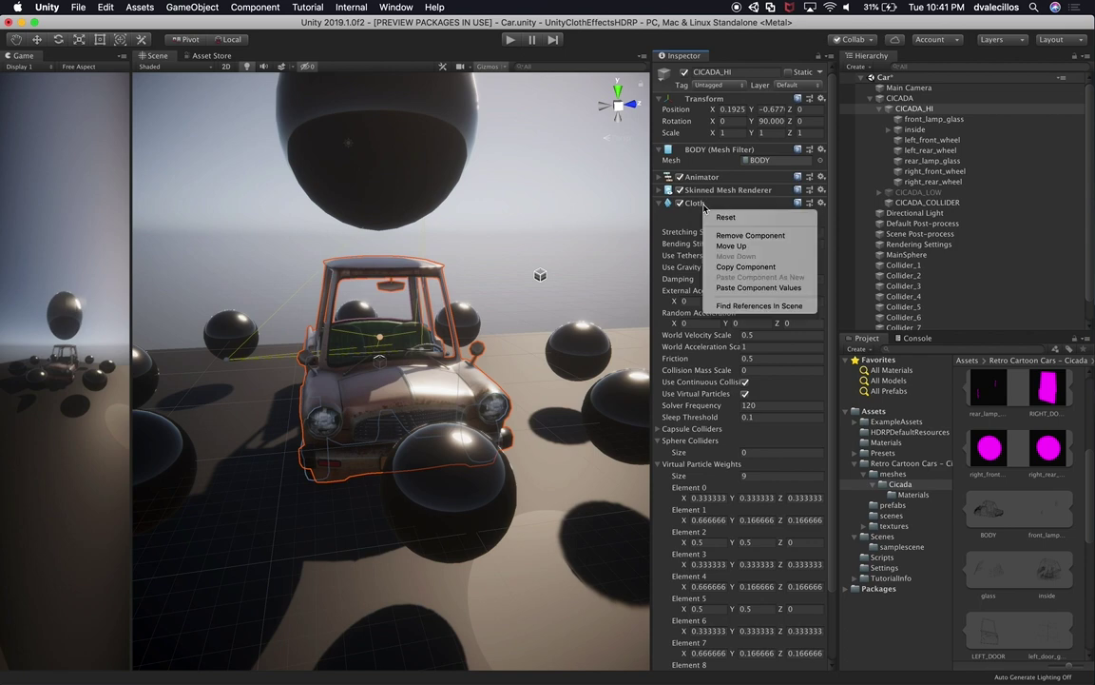
click(759, 288)
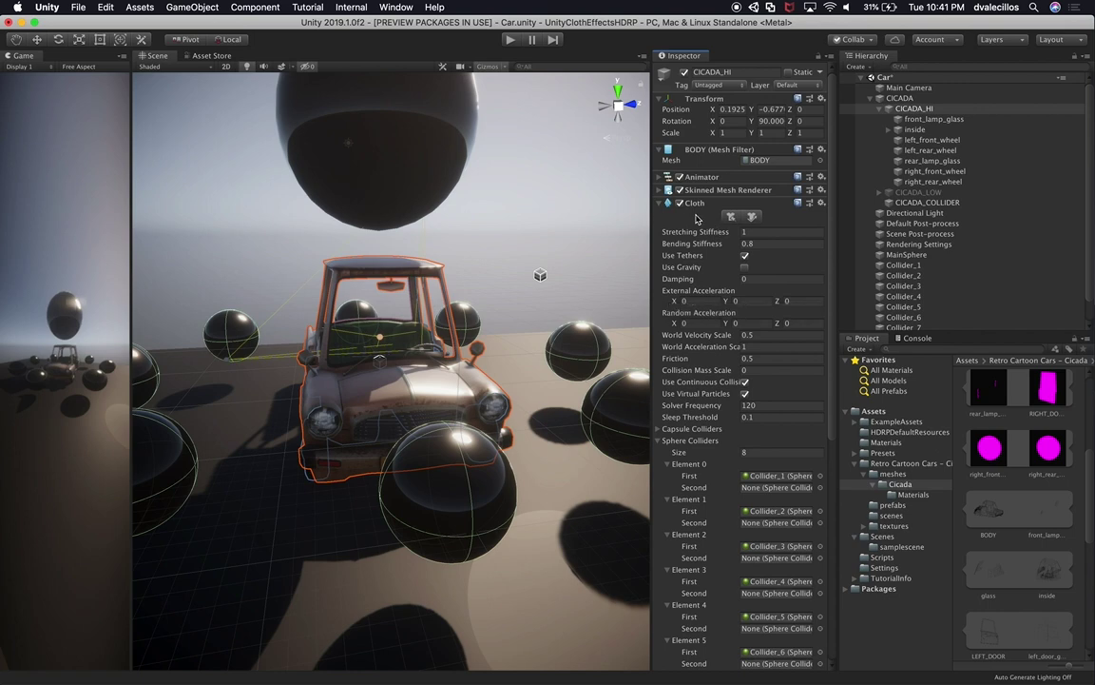
Set the Sphere Colliders size of CICADA_HI's Cloth component to 9.
scroll(721, 366, down, 3)
scroll(723, 361, down, 3)
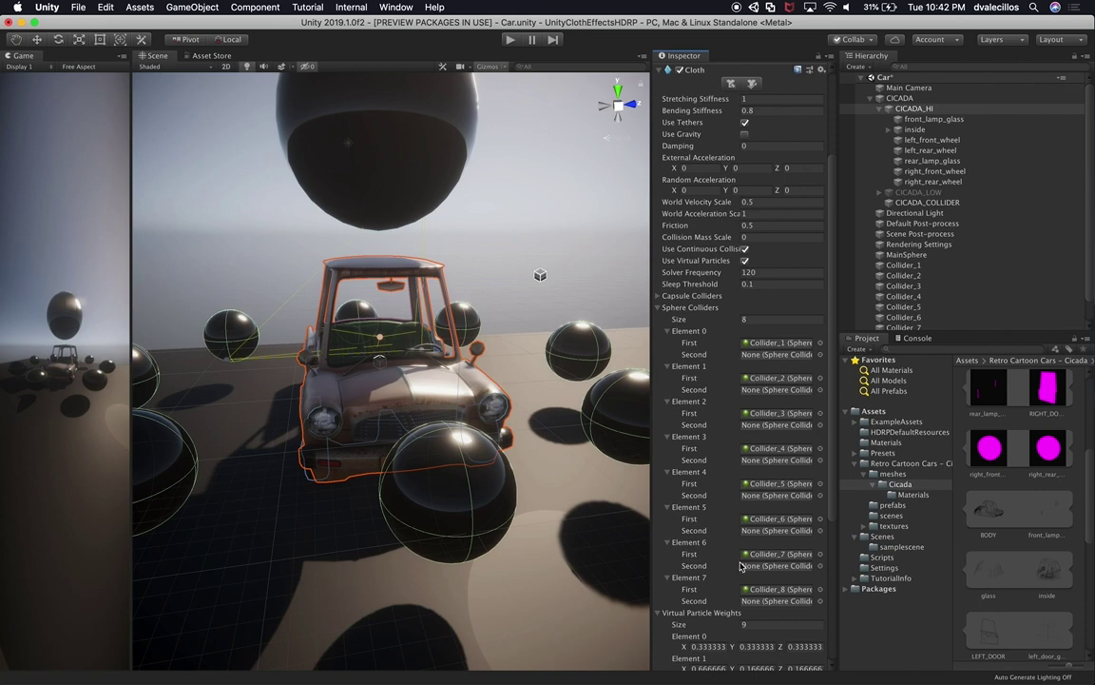
click(749, 318)
text(9)
key(Return)
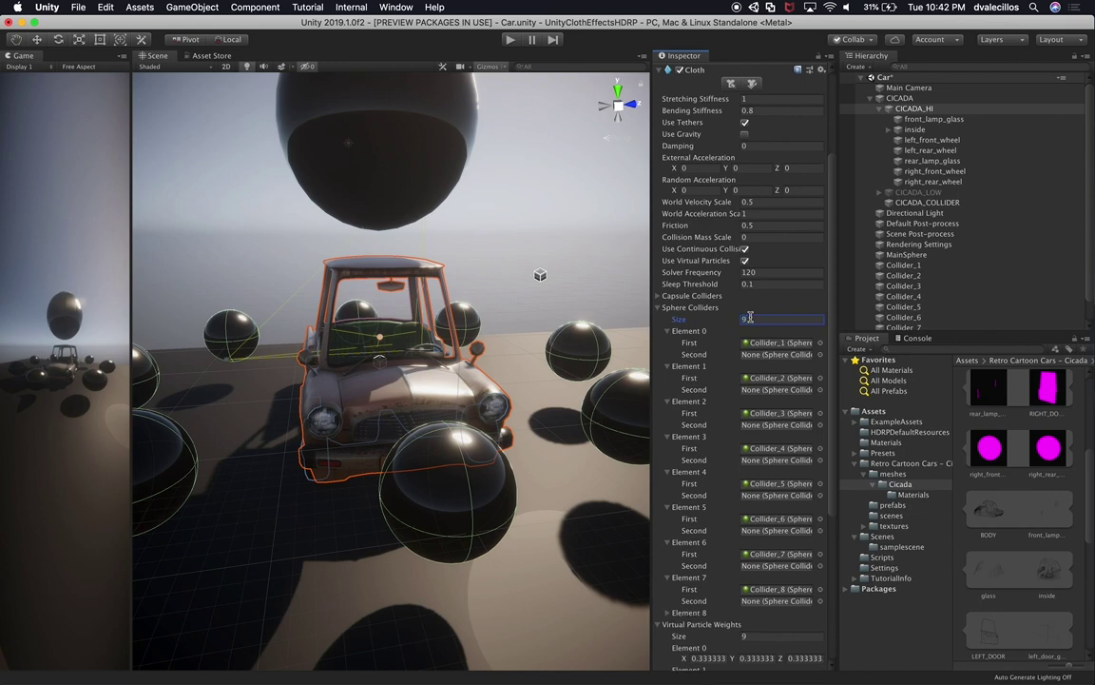
scroll(755, 426, down, 3)
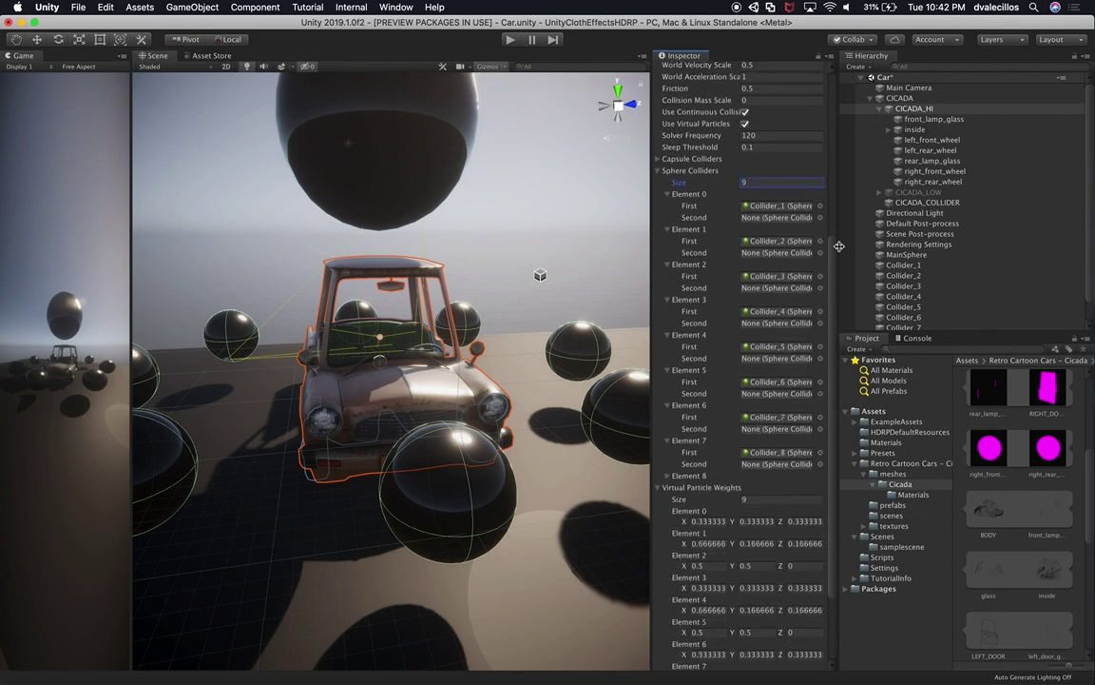
Remove the Cloth and Skinned Mesh Renderer components from MainSphere.
click(905, 256)
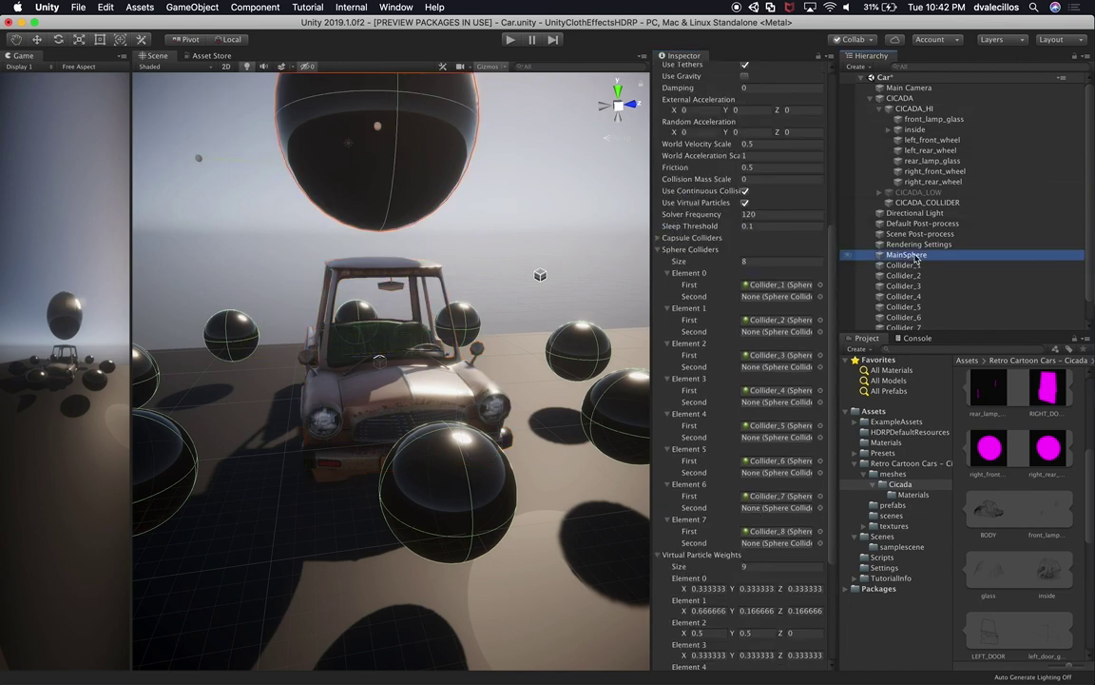
click(922, 257)
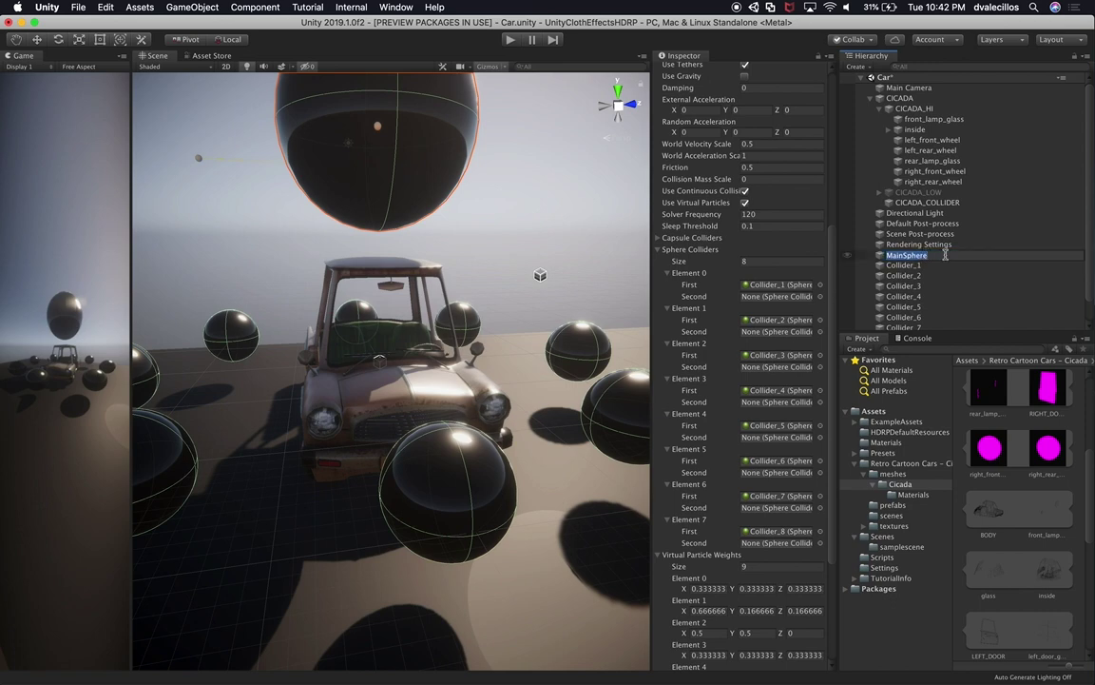
click(908, 258)
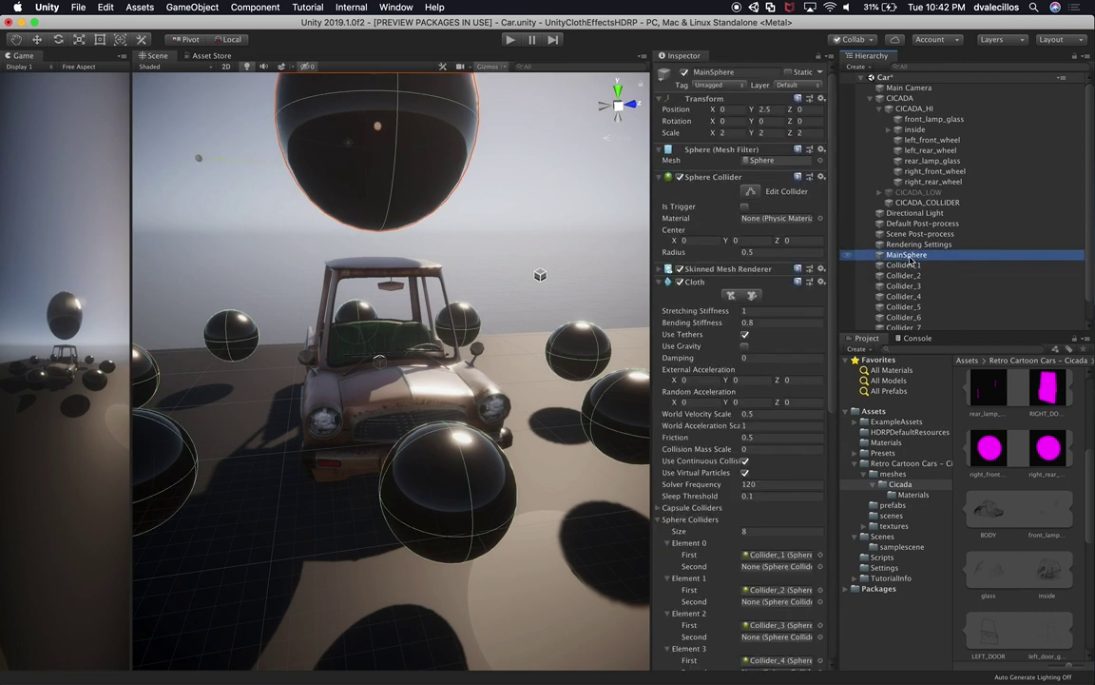
scroll(753, 408, down, 10)
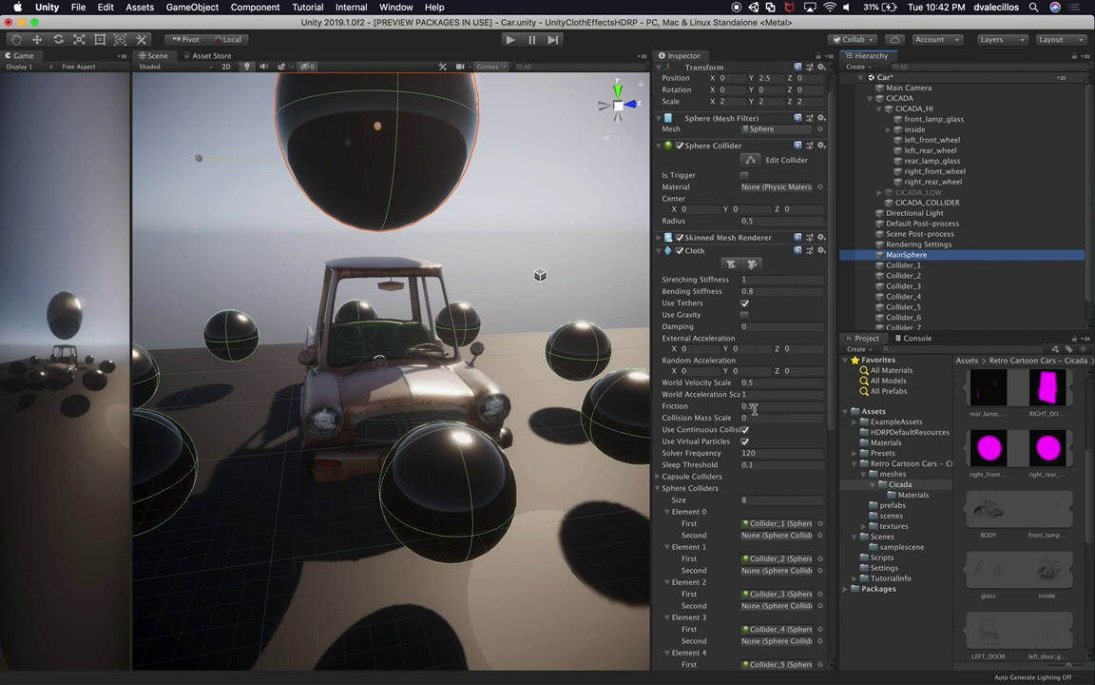
scroll(753, 411, up, 10)
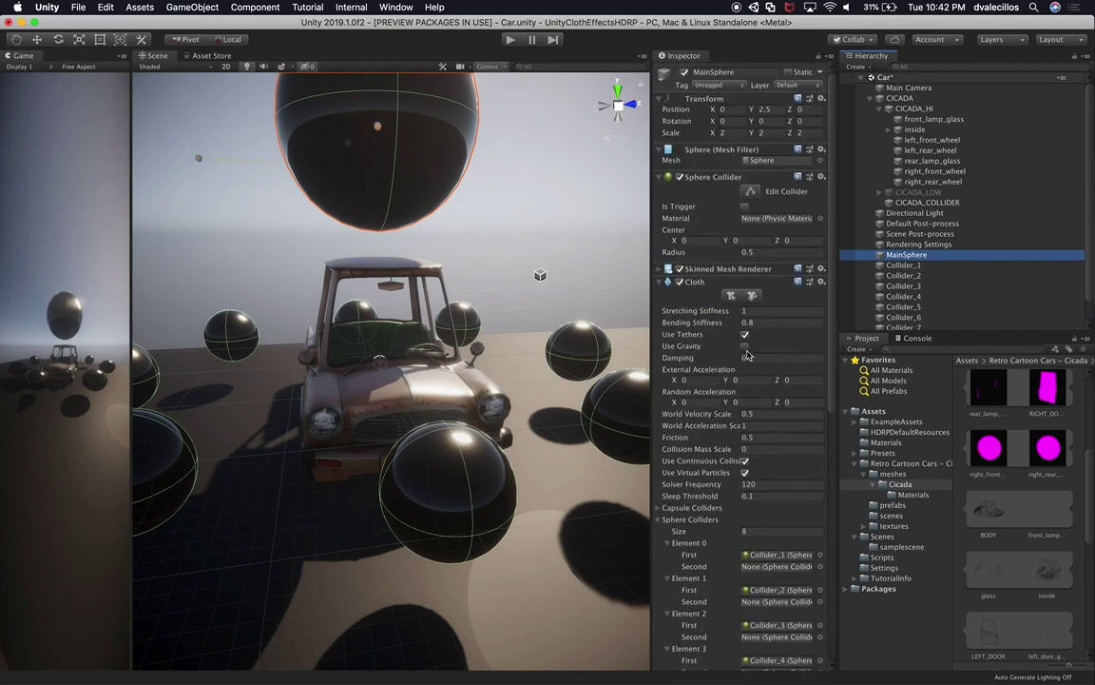
click(822, 283)
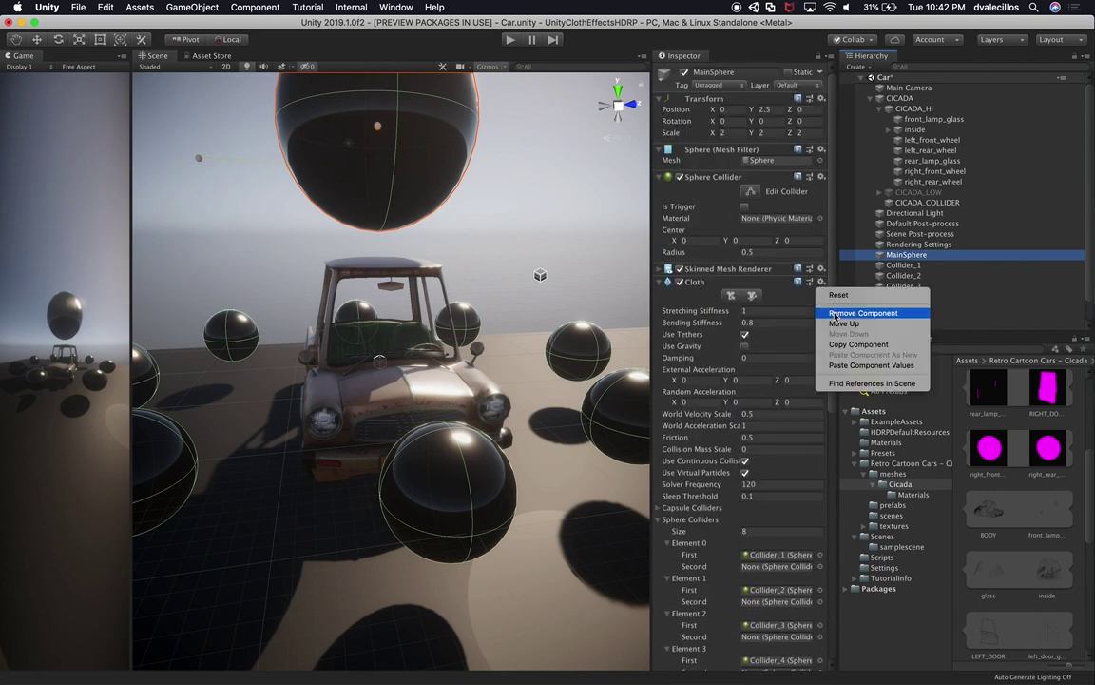
click(834, 312)
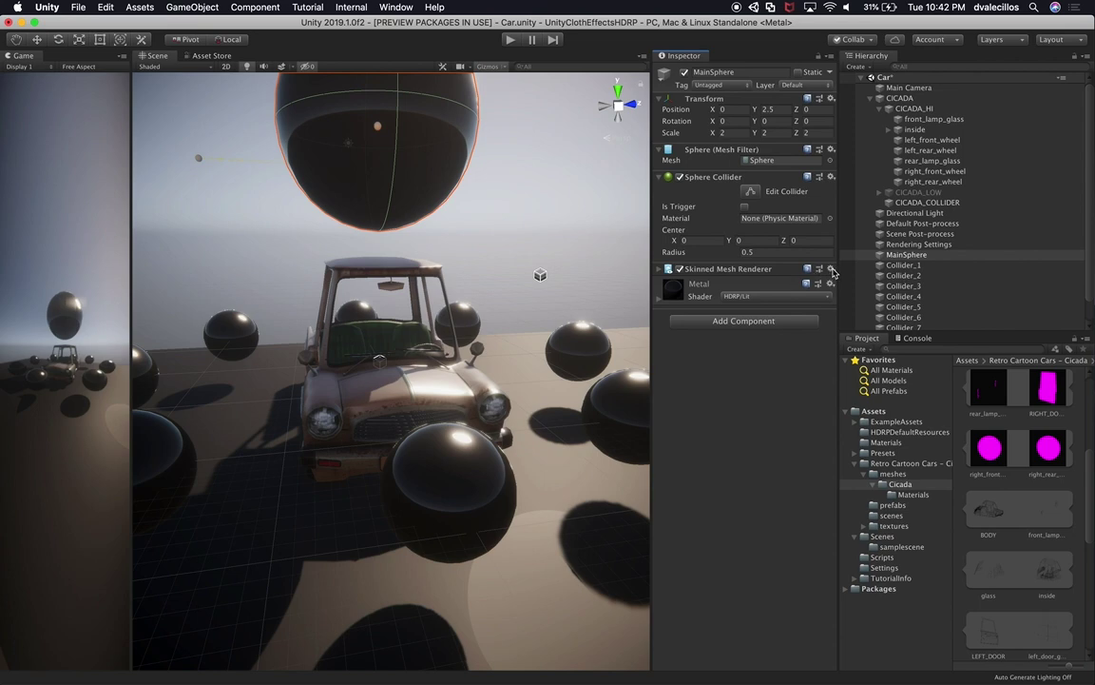
click(832, 273)
click(786, 270)
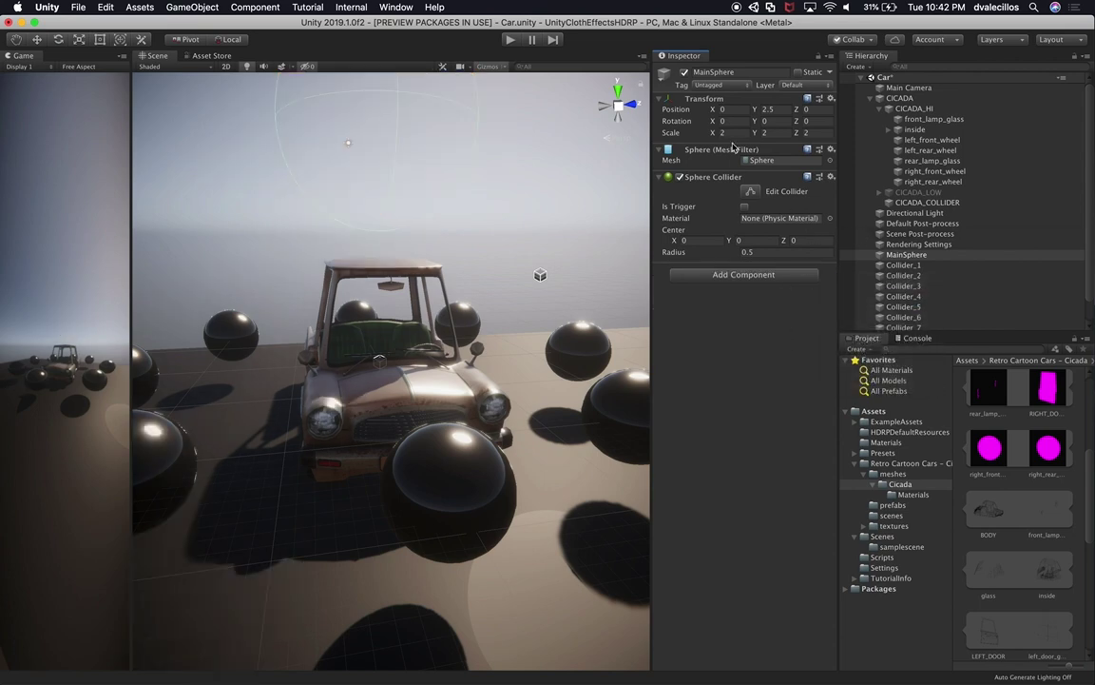
Delete the MainSphere object from the scene.
scroll(503, 378, down, 5)
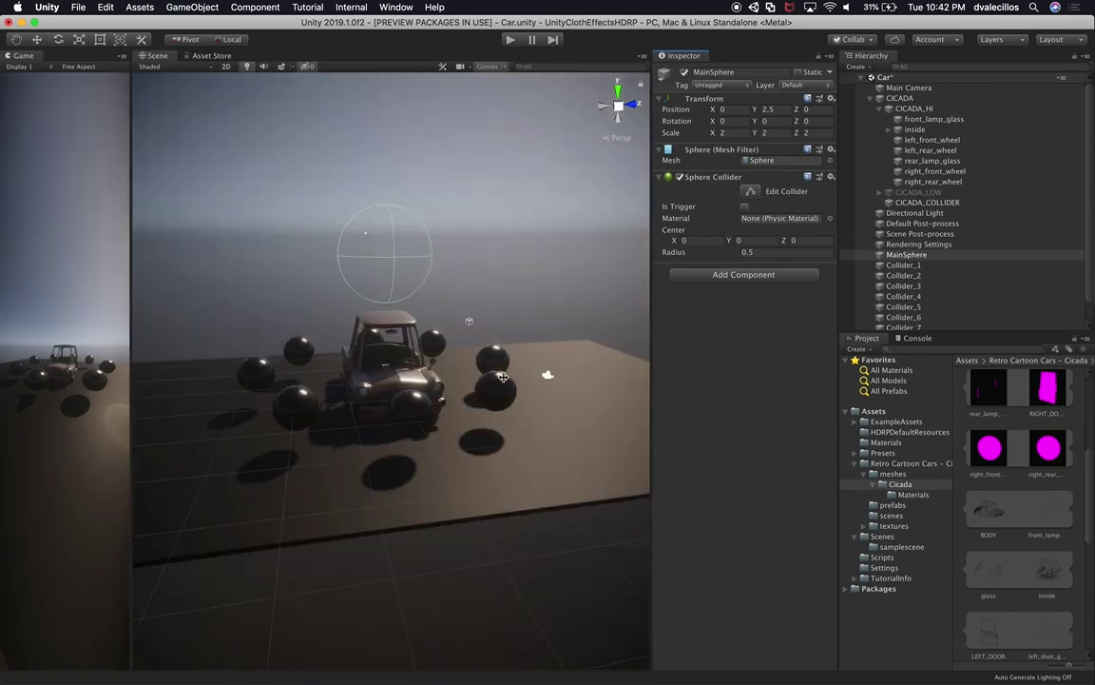
scroll(503, 378, up, 3)
click(911, 255)
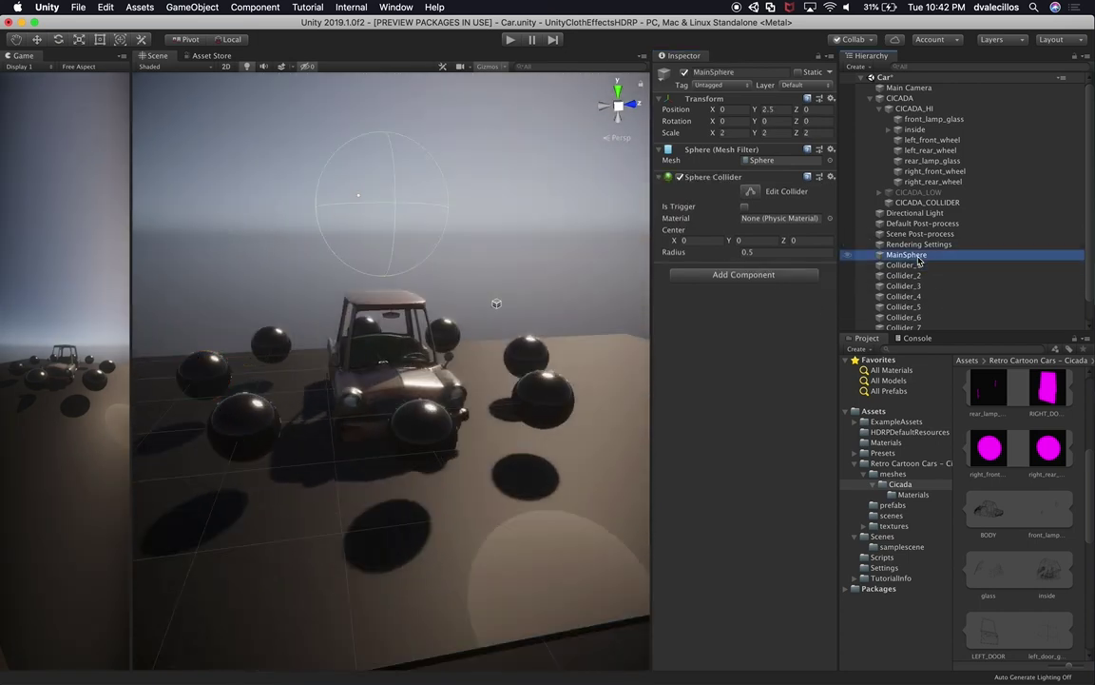
key(super+BackSpace)
Duplicate Collider_1, place the copy after Collider_8 in the hierarchy and rename it Collider_9.
click(905, 255)
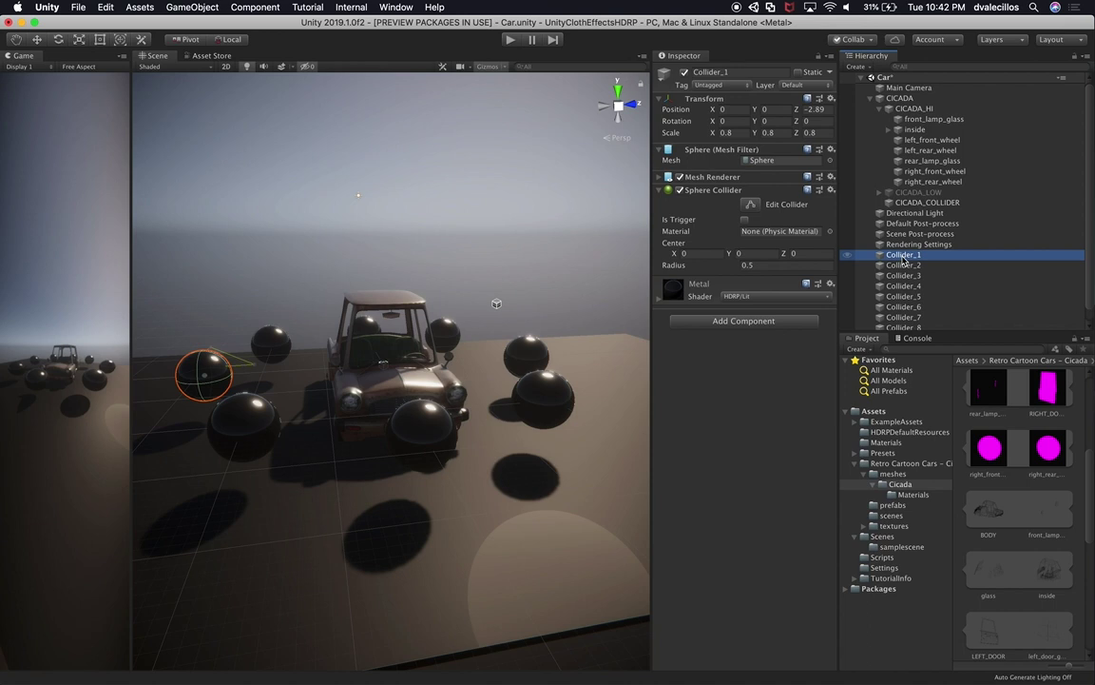
key(super+d)
drag(904, 325, 930, 316)
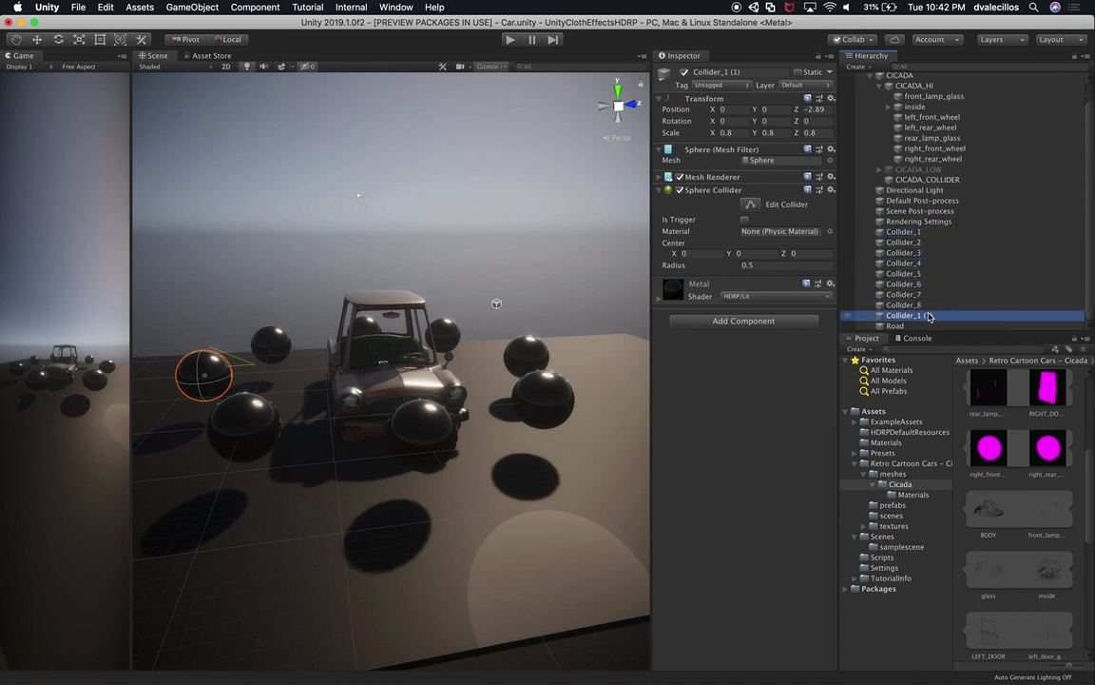
click(928, 315)
text(Collider_)
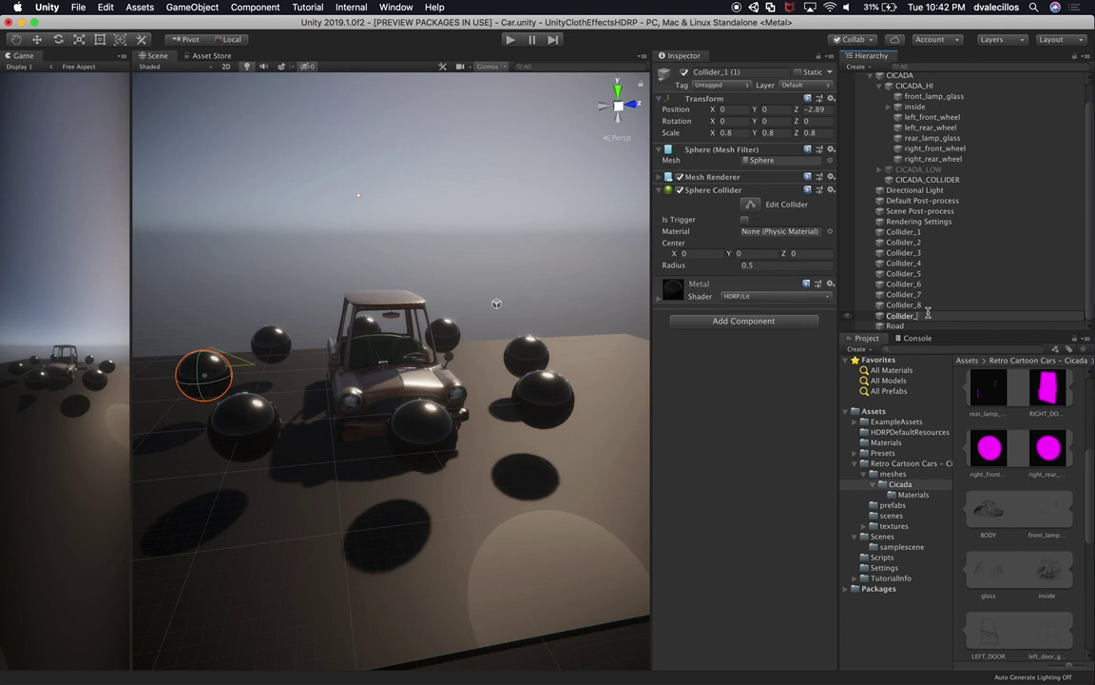
text(9)
key(Return)
Move Collider_9 above the car's roof, to about X -0.14, Y 1.83, Z 0.07.
key(w)
drag(183, 299, 421, 235)
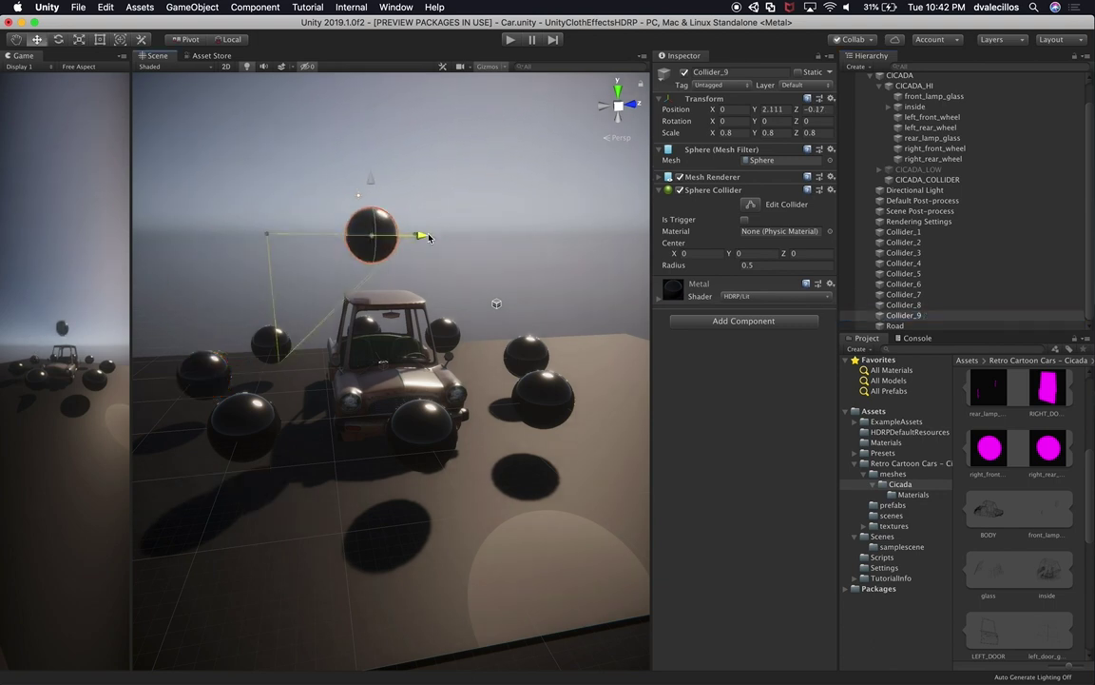
click(619, 89)
drag(447, 398, 434, 398)
mouse_move(396, 356)
mouse_down()
mouse_move(395, 336)
mouse_move(325, 303)
mouse_move(336, 322)
mouse_move(396, 291)
mouse_move(379, 365)
mouse_up()
drag(382, 166, 382, 187)
Set the scale of Collider_9 to 2 on the X, Y and Z axes.
key(r)
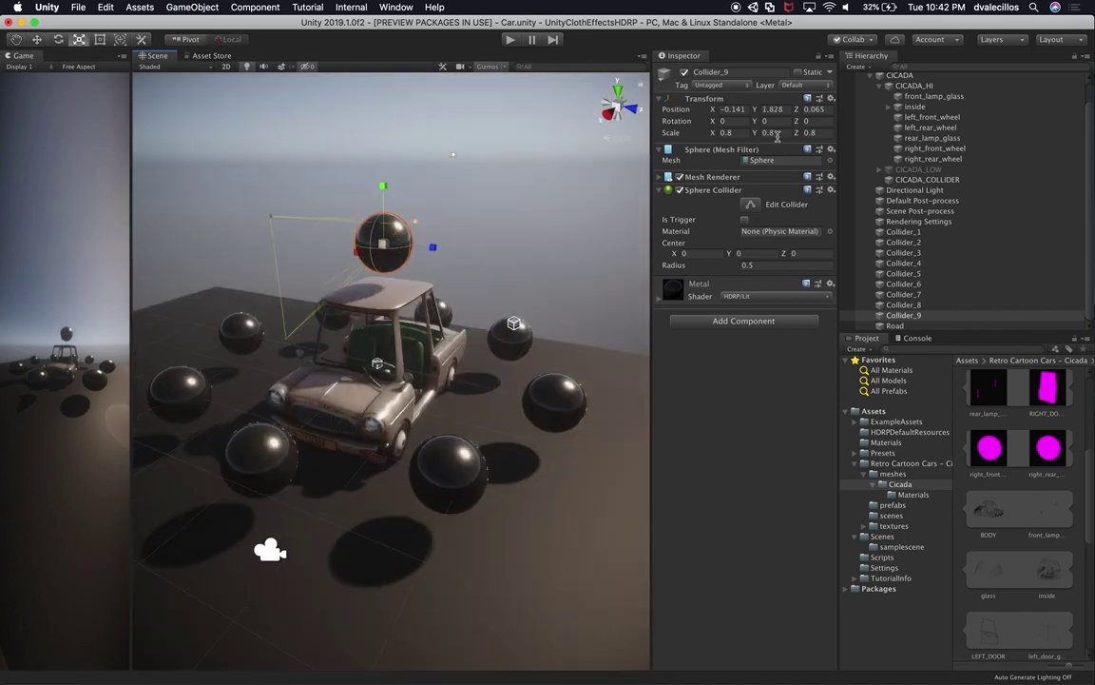
click(732, 134)
text(2)
text(2)
key(Tab)
text(2w)
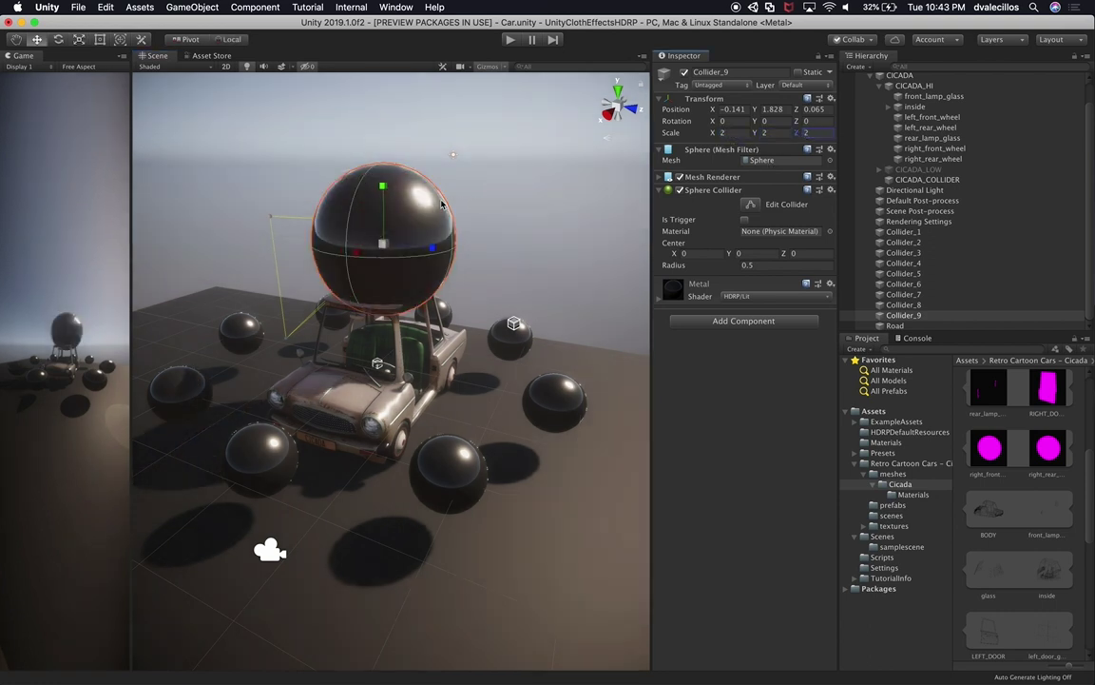
Raise Collider_9 to a Y position of about 2.09 and set its scale to 1.5 on all three axes.
drag(385, 186, 386, 166)
click(736, 136)
text(1.5)
key(Tab)
text(1.5)
key(Tab)
text(1.5)
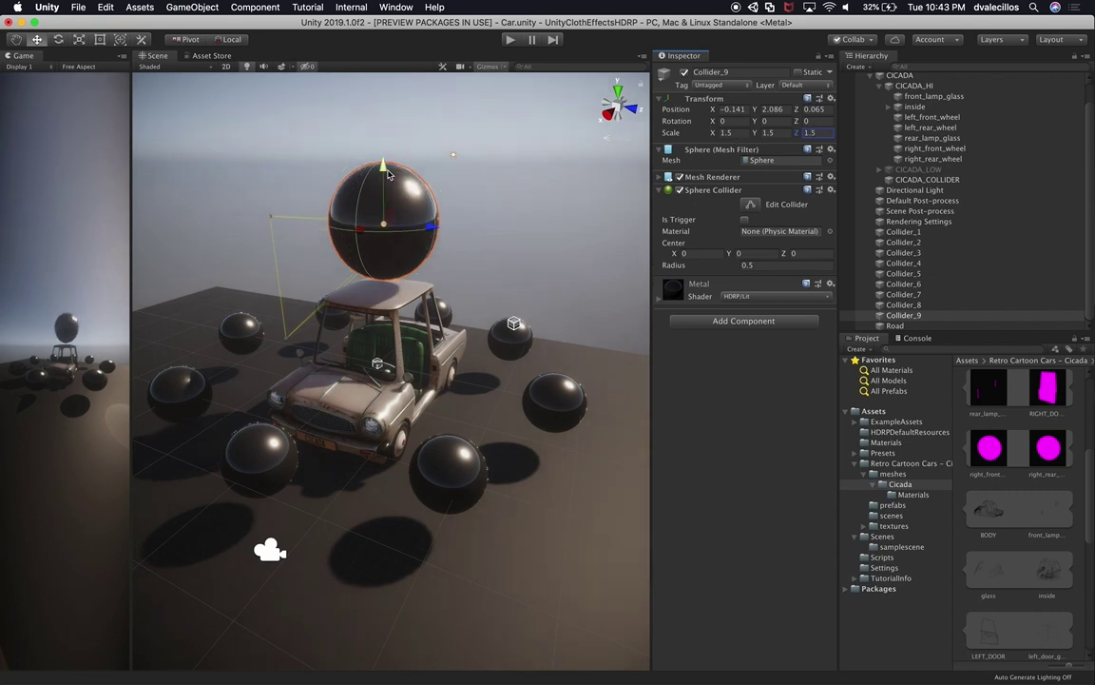
Raise Collider_9 above the car's roof to a Y position of about 2.23.
drag(383, 170, 383, 155)
alt+drag(455, 201, 473, 324)
scroll(495, 347, up, 2)
scroll(473, 323, down, 5)
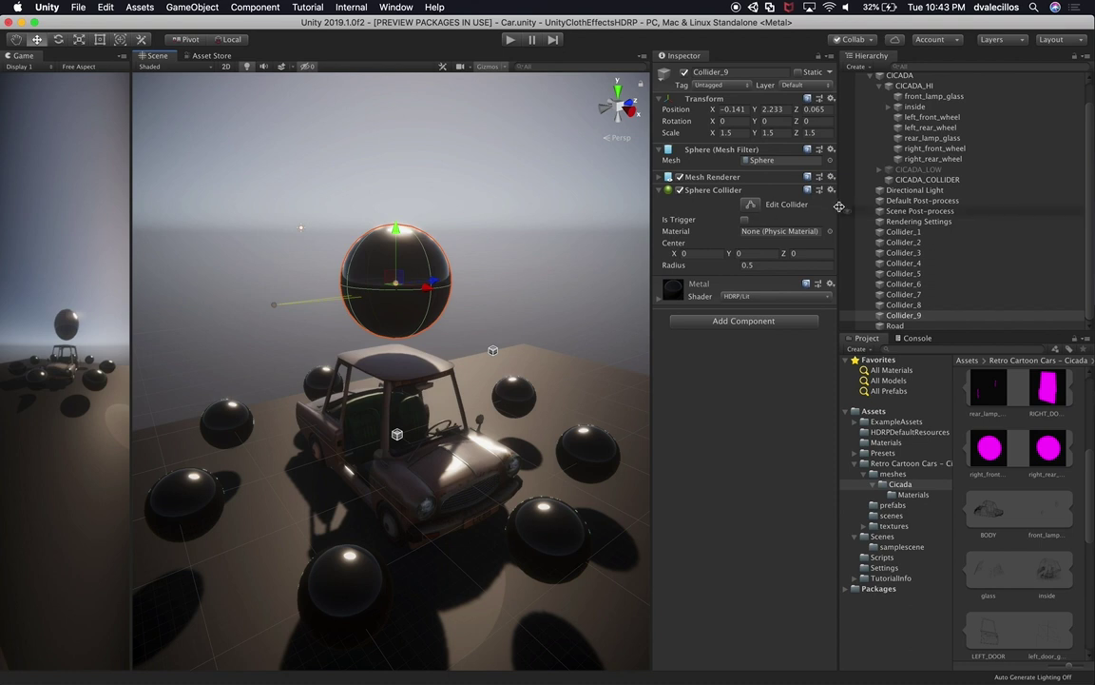
Assign Collider_9 as the first sphere of Element 8 in the Sphere Colliders list of CICADA_HI's Cloth component.
click(899, 76)
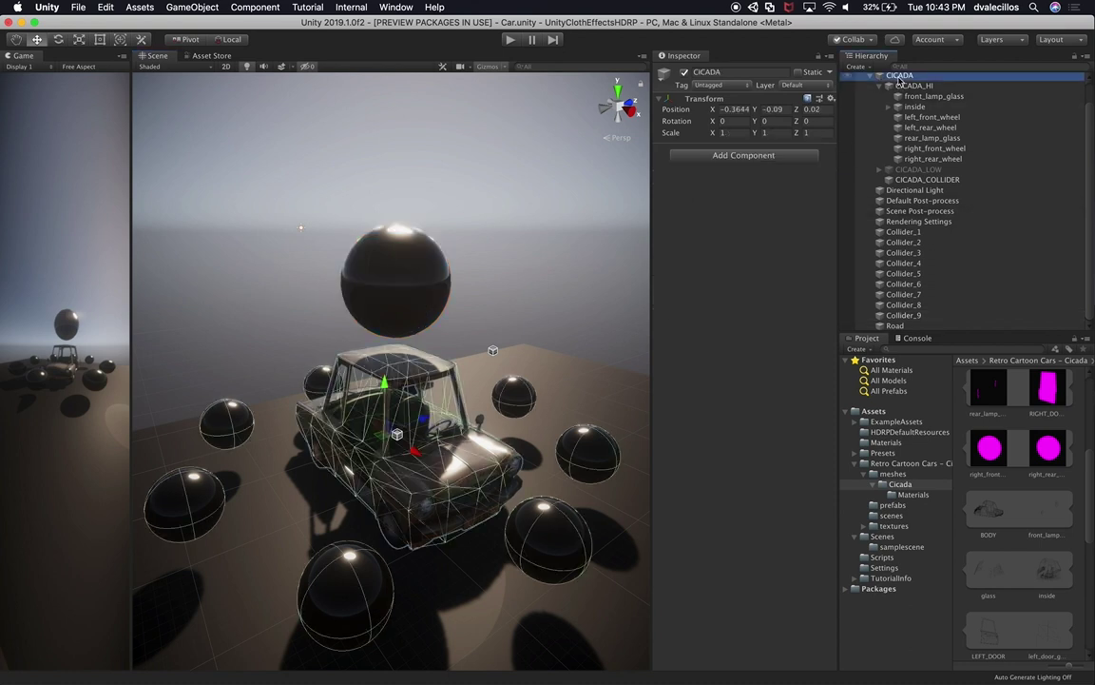
click(913, 86)
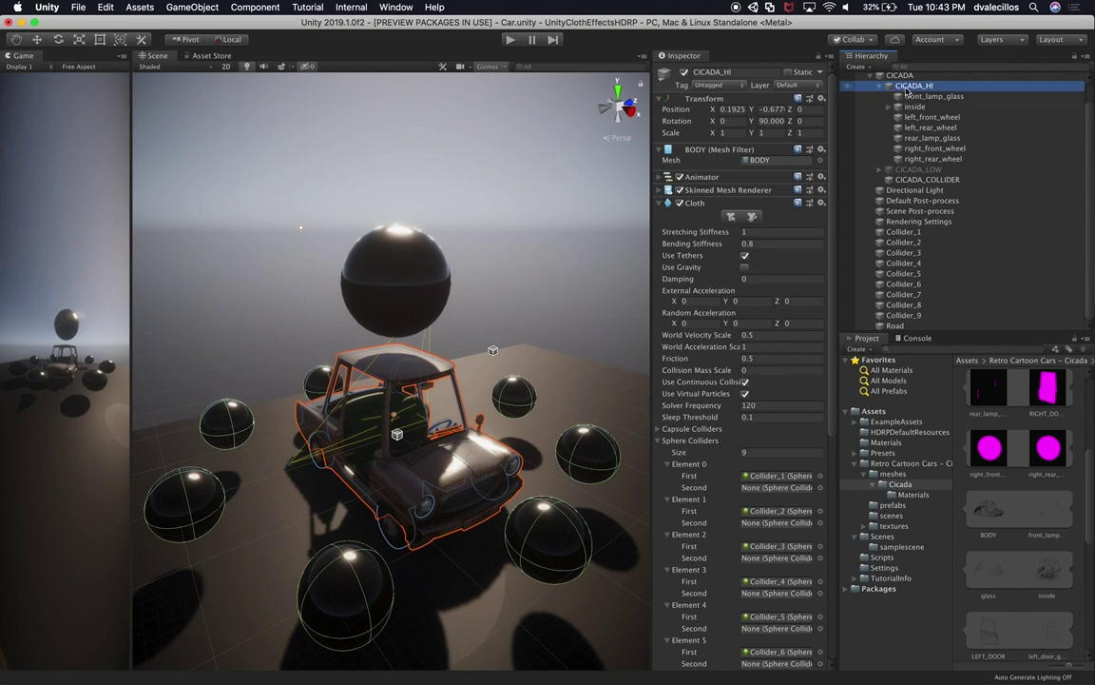
scroll(750, 428, down, 10)
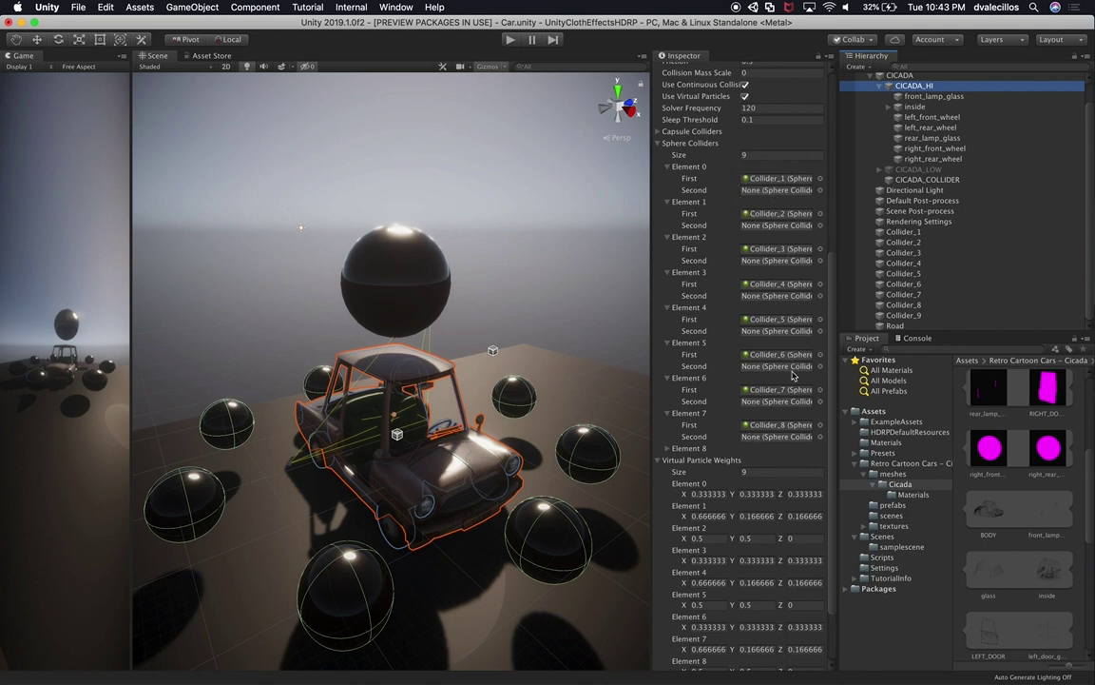
click(668, 449)
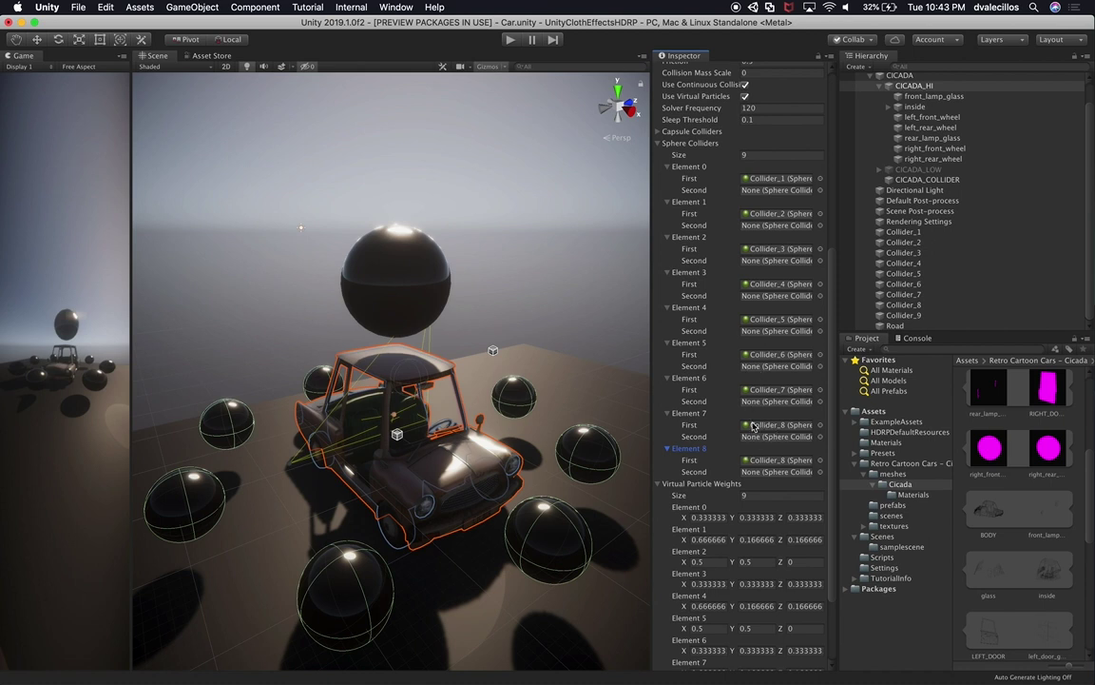
drag(902, 314, 771, 461)
Run the scene and lower Collider_9 towards the car's roof to test the cloth reaction.
alt+drag(489, 388, 238, 368)
alt+drag(358, 367, 434, 365)
scroll(683, 198, up, 8)
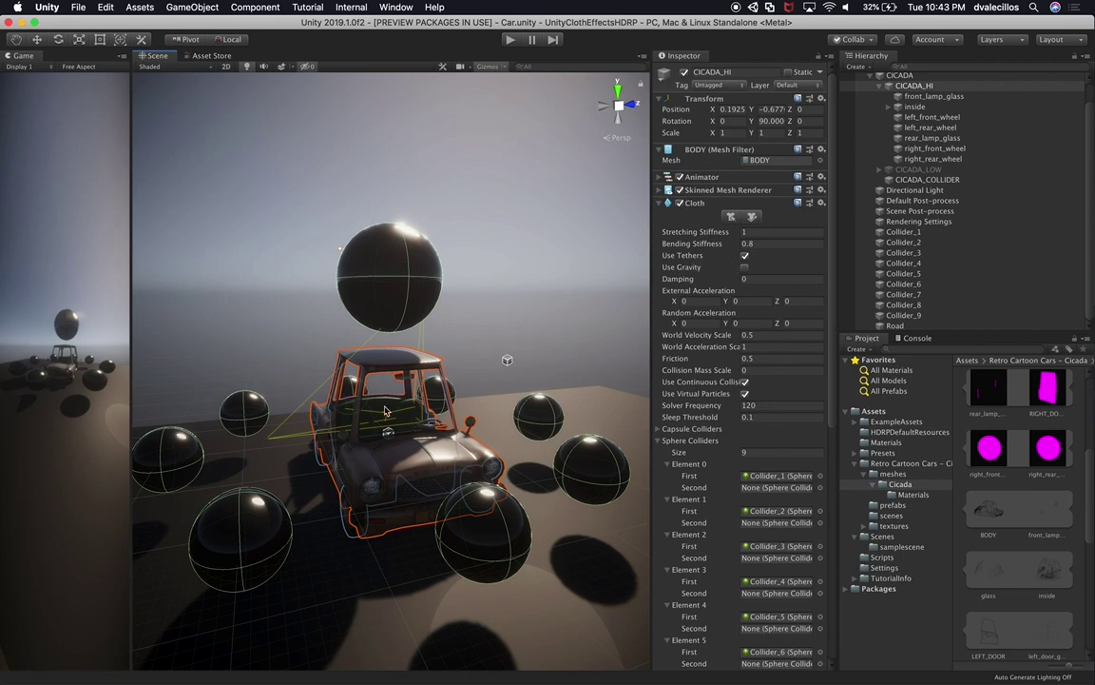
alt+drag(484, 328, 347, 333)
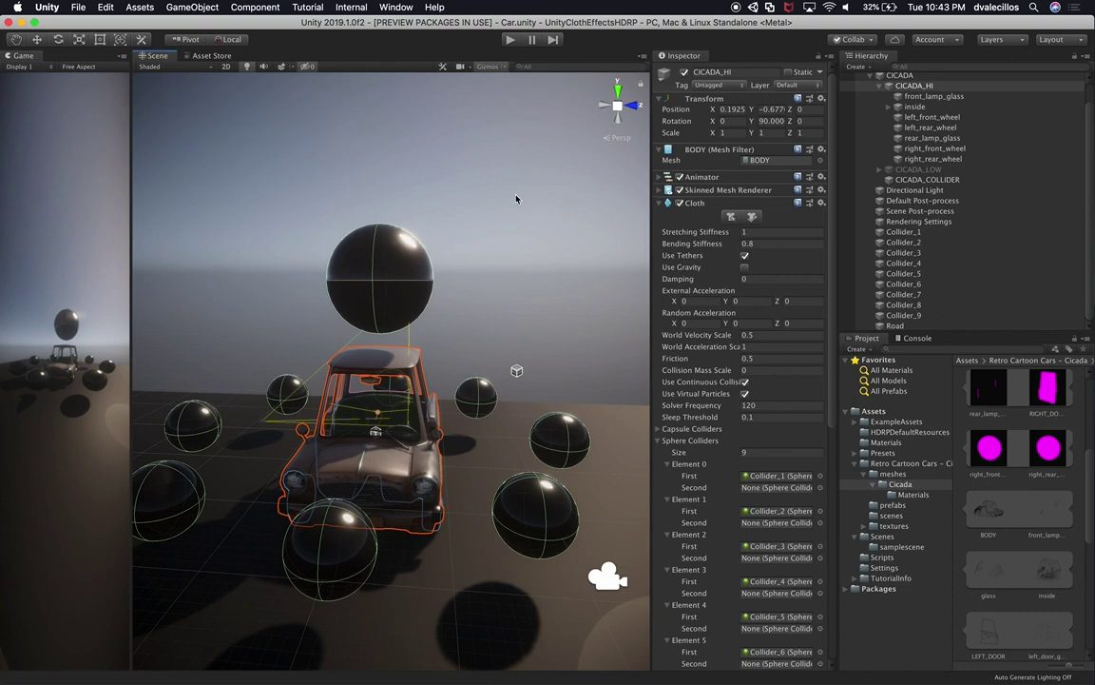
click(516, 196)
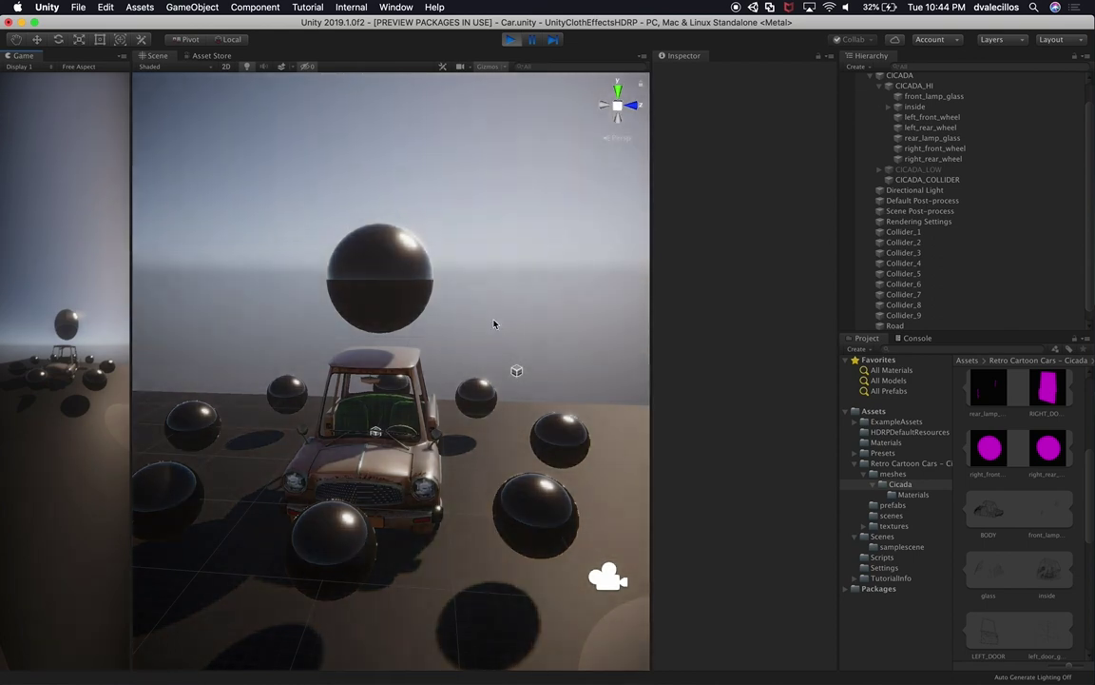
alt+drag(480, 352, 379, 283)
click(385, 268)
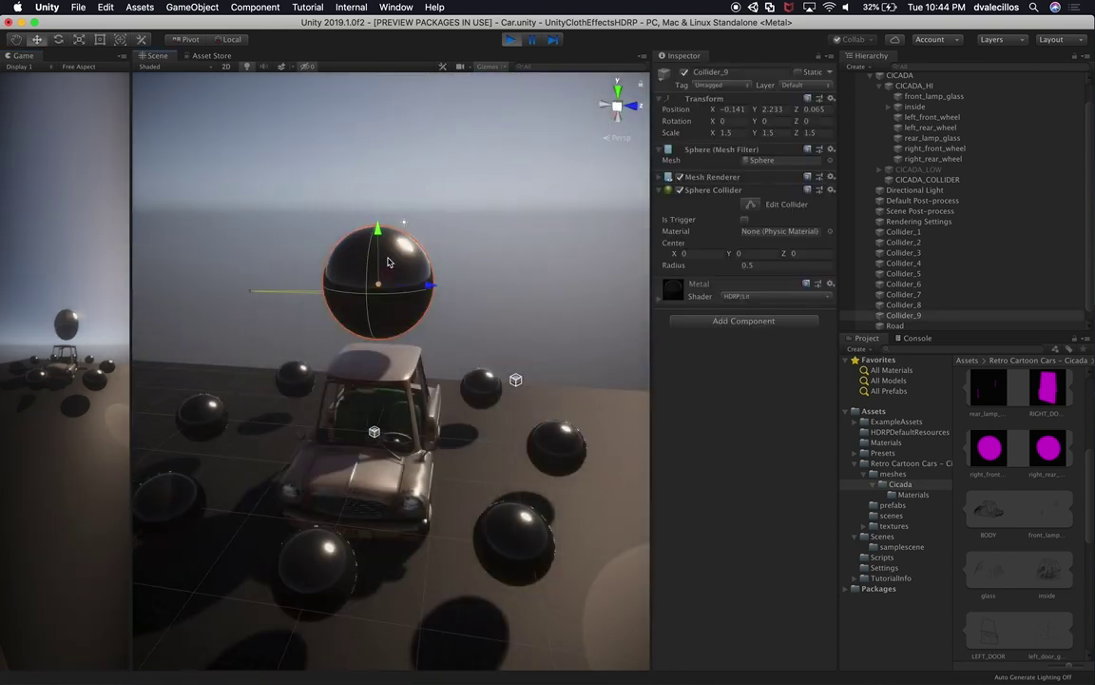
drag(377, 231, 381, 280)
Push Collider_9 down through the roof, examine how the car body and the inside mesh react, and end the test run.
scroll(473, 332, up, 3)
alt+drag(474, 332, 290, 371)
scroll(290, 371, up, 2)
drag(356, 251, 352, 329)
mouse_move(392, 396)
mouse_down()
mouse_move(330, 376)
mouse_move(382, 389)
mouse_up()
alt+drag(281, 429, 129, 480)
click(224, 403)
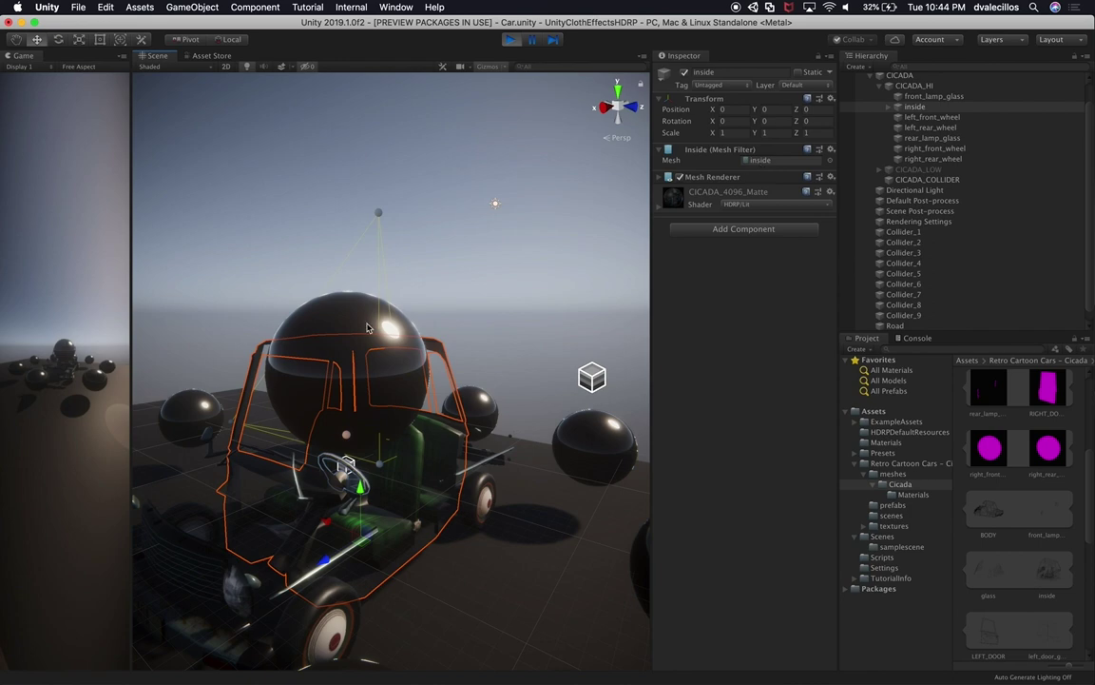
key(super+p)
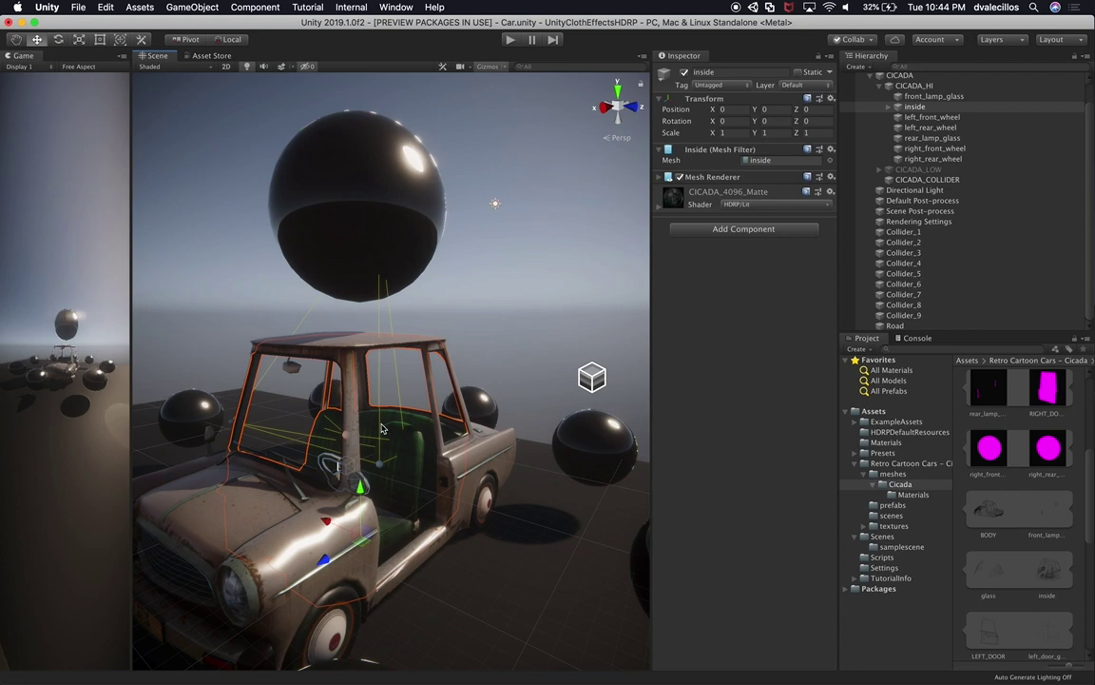
drag(326, 522, 384, 542)
key(super+z)
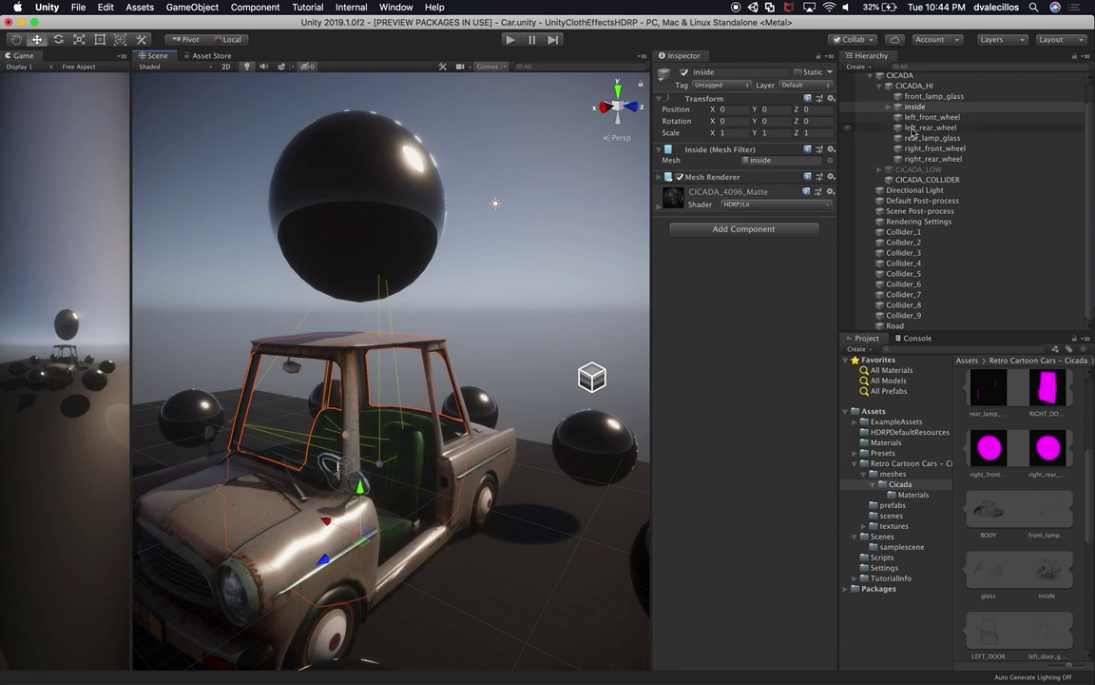
Copy the Cloth component of CICADA_HI.
click(914, 86)
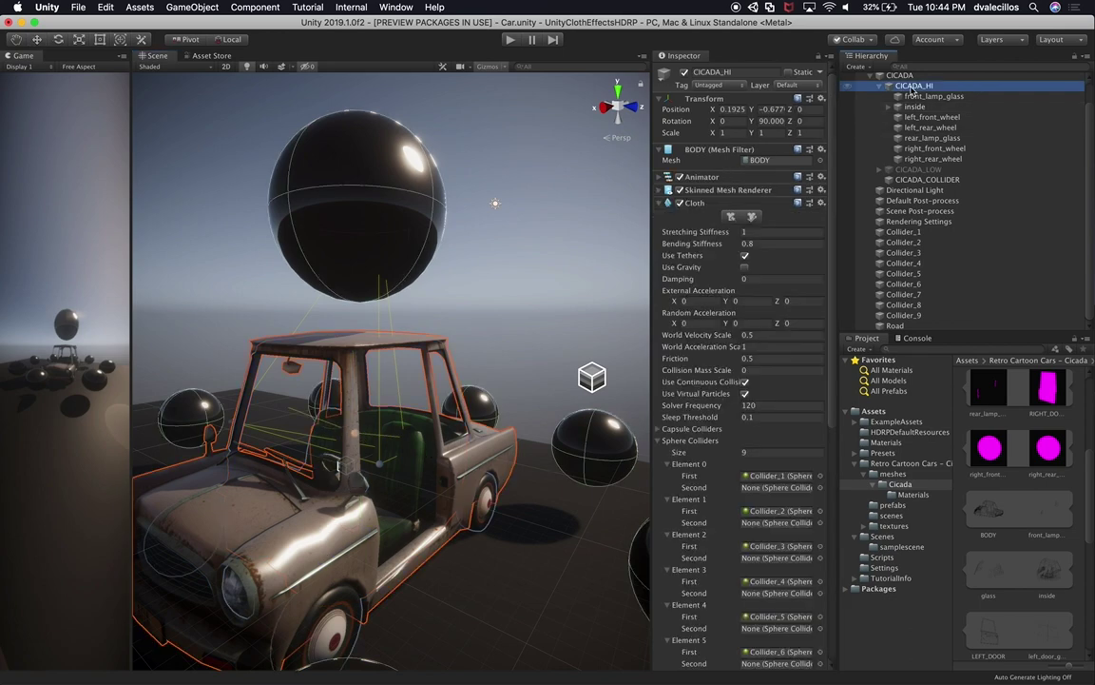
click(703, 205)
right_click(702, 206)
click(738, 267)
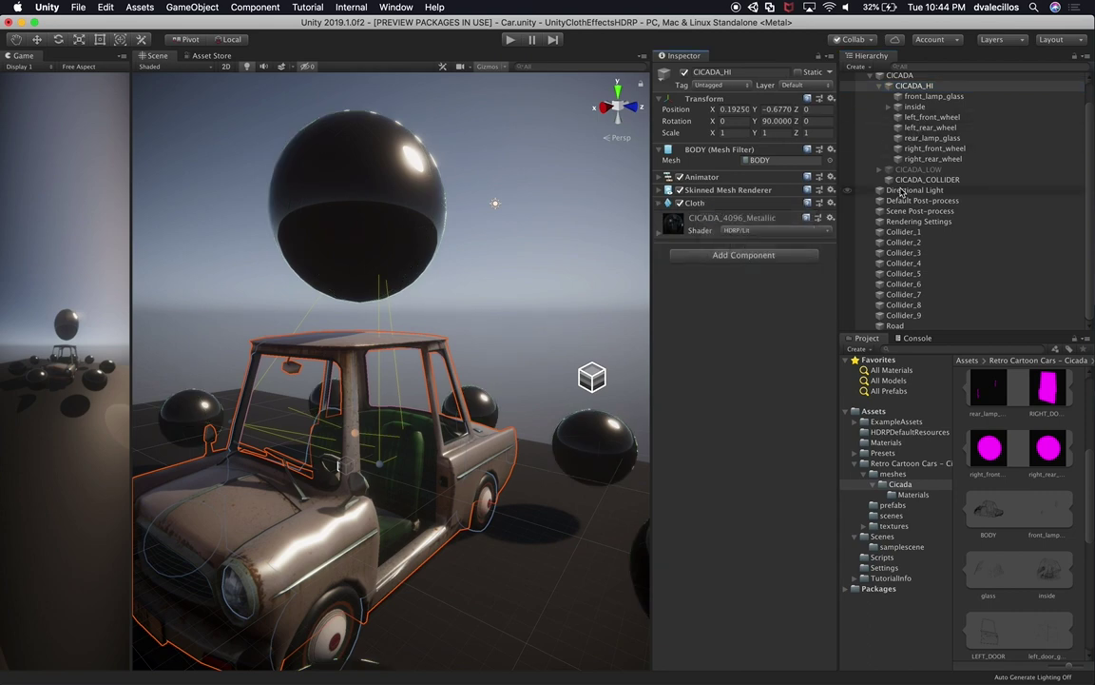
Add a Cloth component to the inside object and paste the copied Cloth values into it.
scroll(922, 131, up, 1)
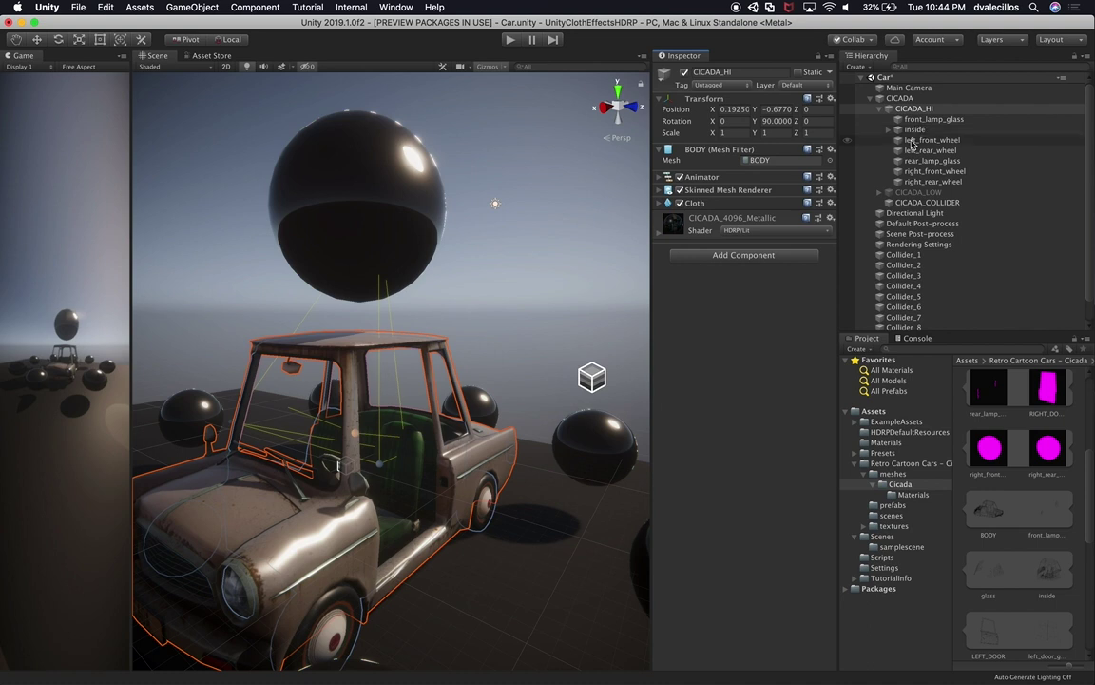
click(919, 129)
click(738, 231)
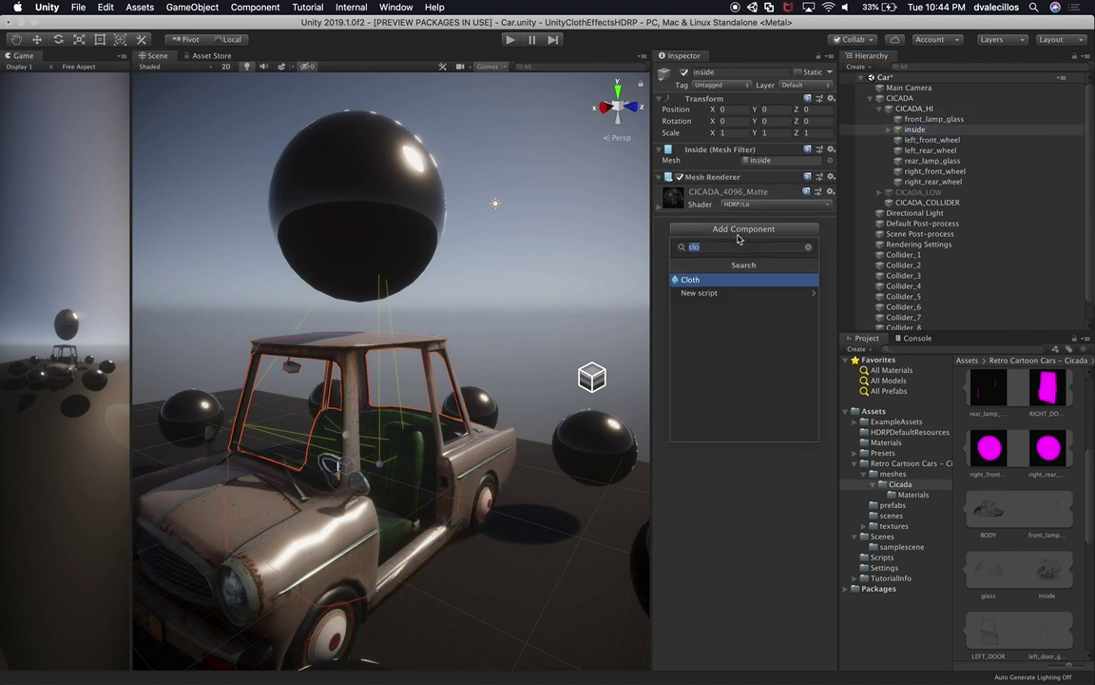
key(Return)
right_click(700, 194)
click(720, 222)
right_click(699, 194)
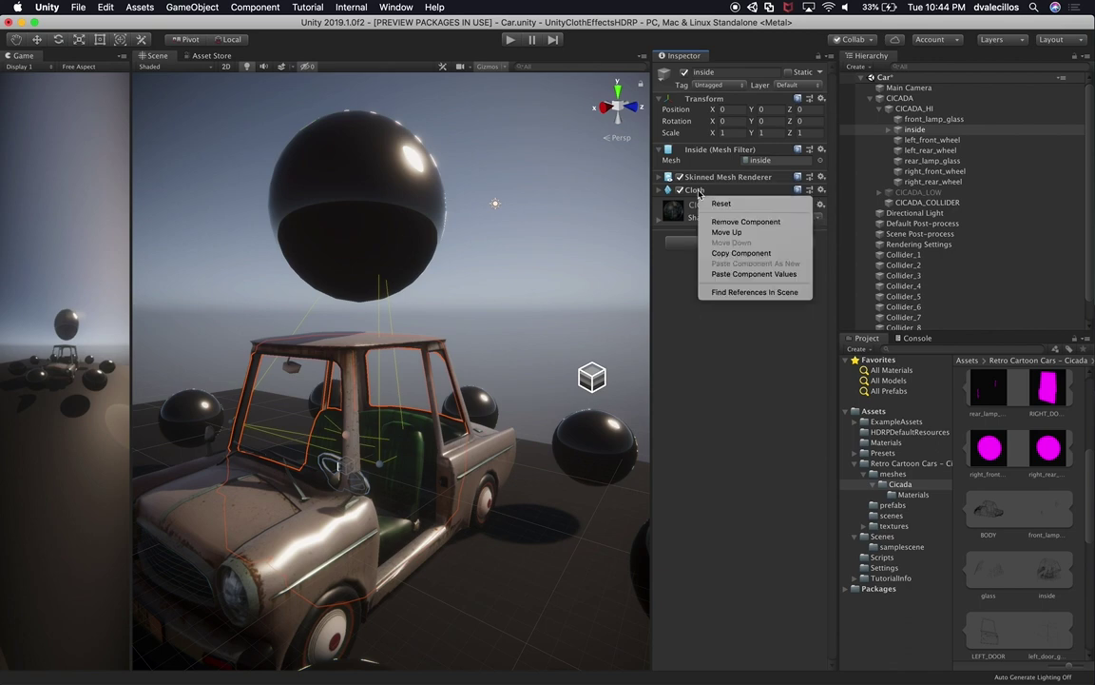
click(723, 274)
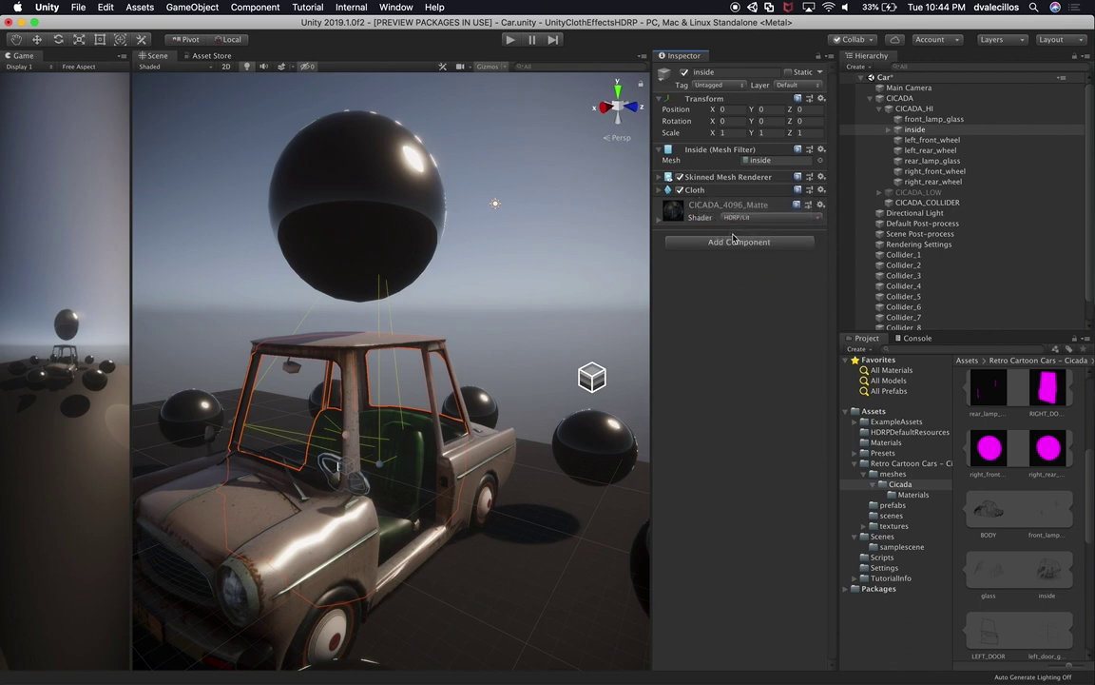
Compare the Cloth settings and sphere collider lists of the inside object and CICADA_HI.
click(695, 192)
scroll(761, 352, down, 10)
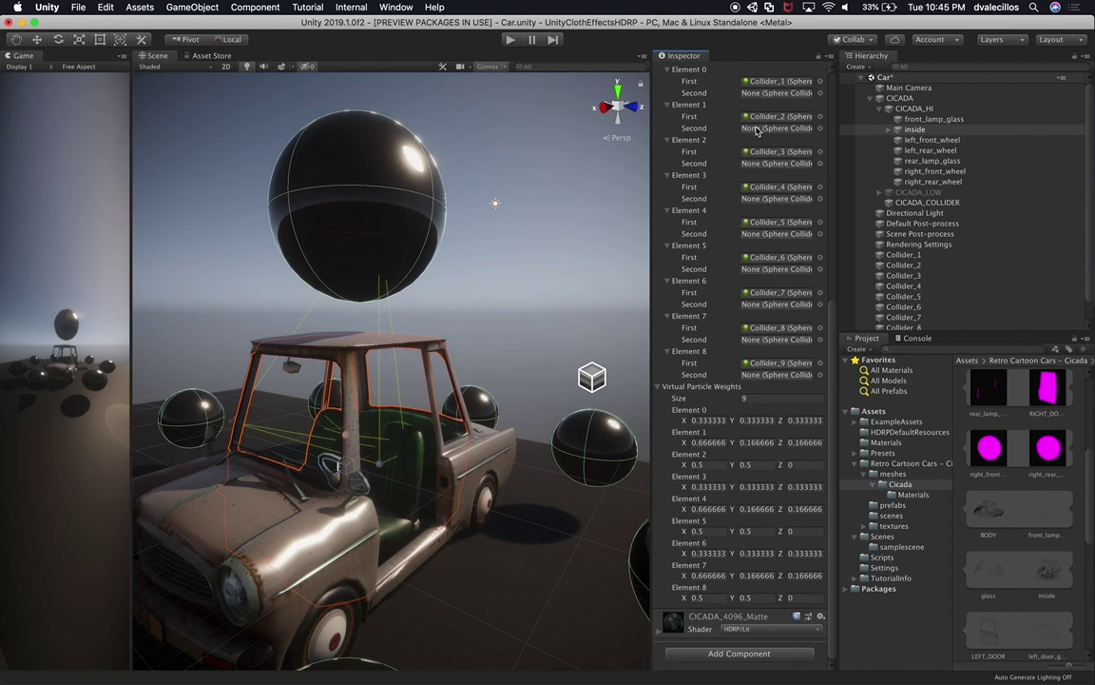
click(899, 109)
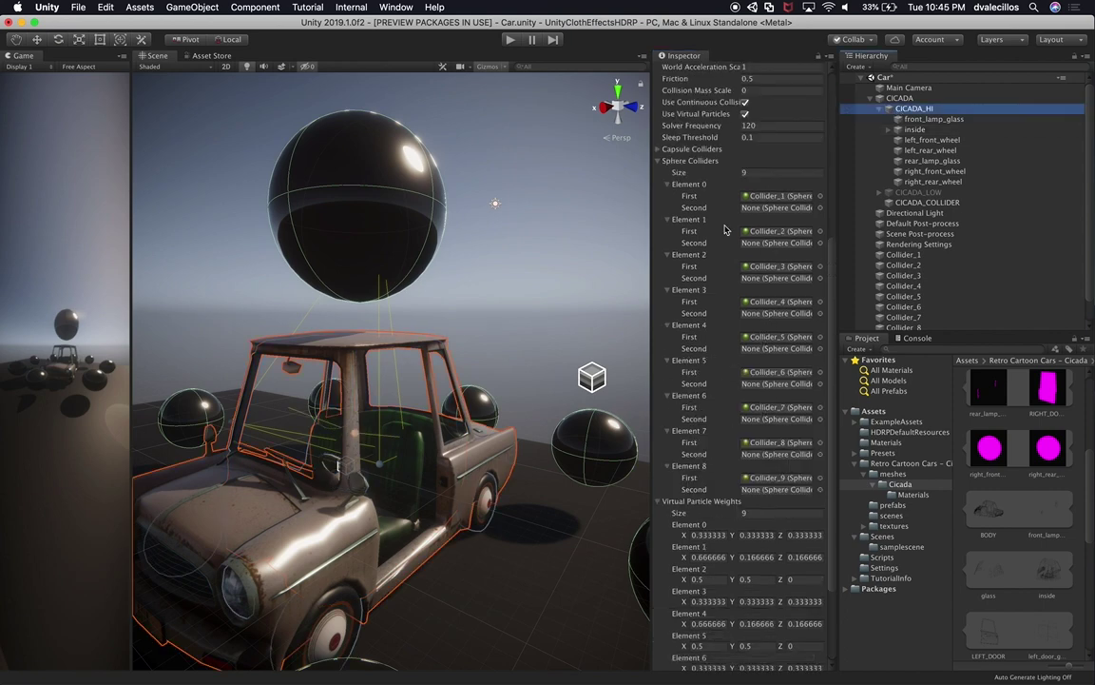
scroll(725, 229, up, 5)
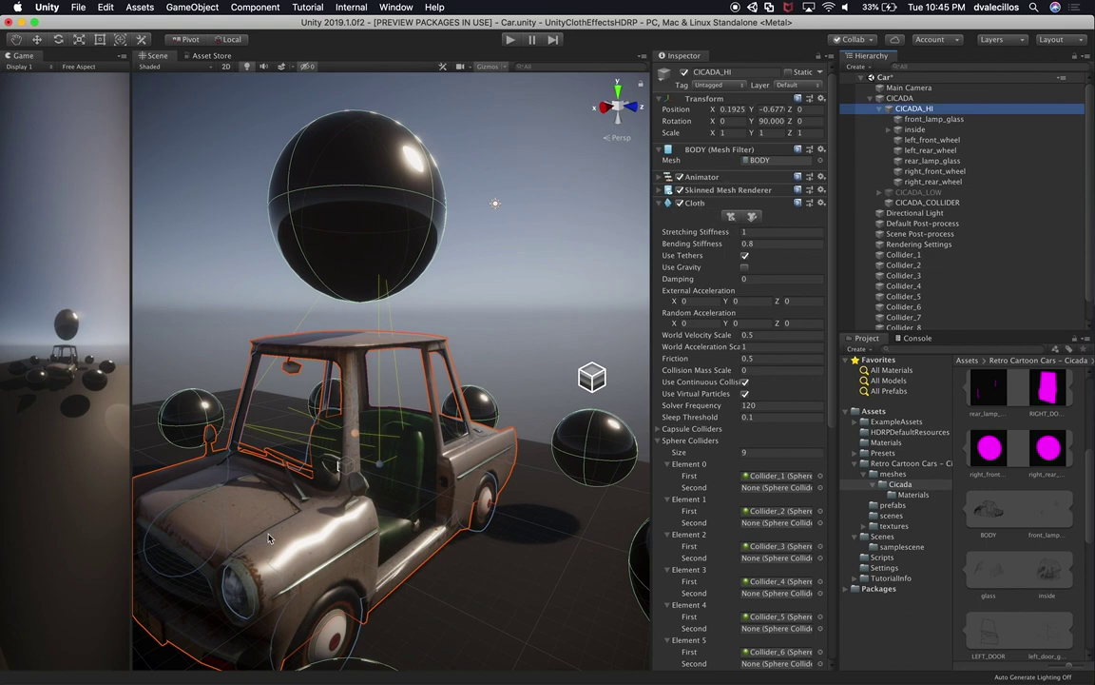
click(395, 387)
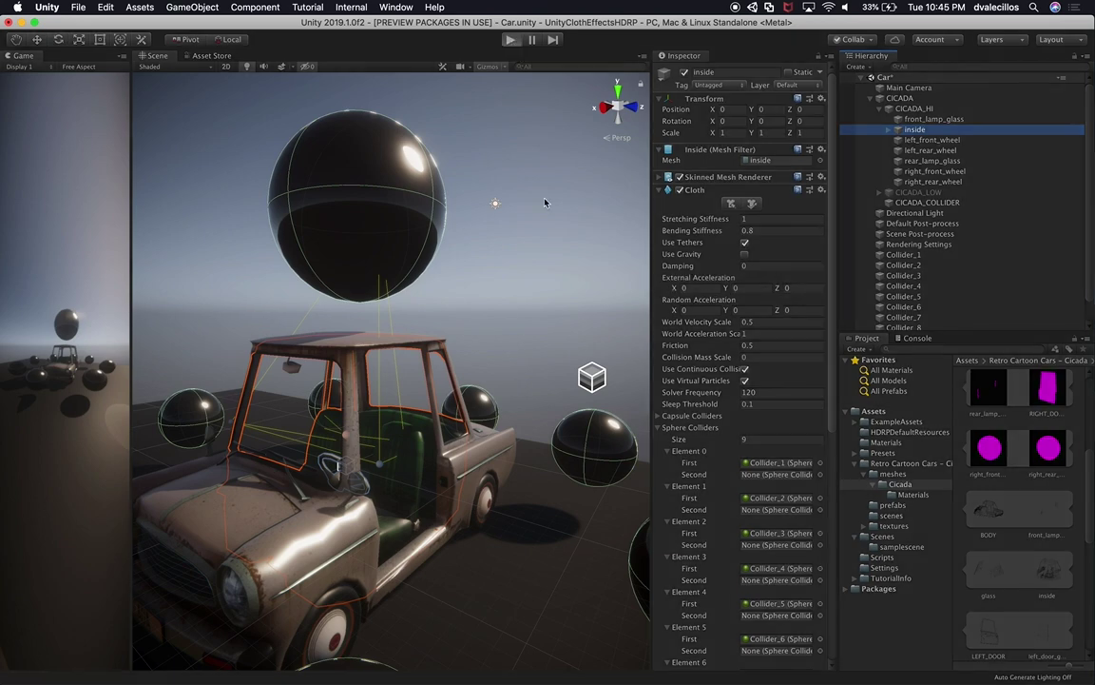
Run the scene, push Collider_9 down into the car, inspect where the cloth body goes, and end the test run.
key(super+p)
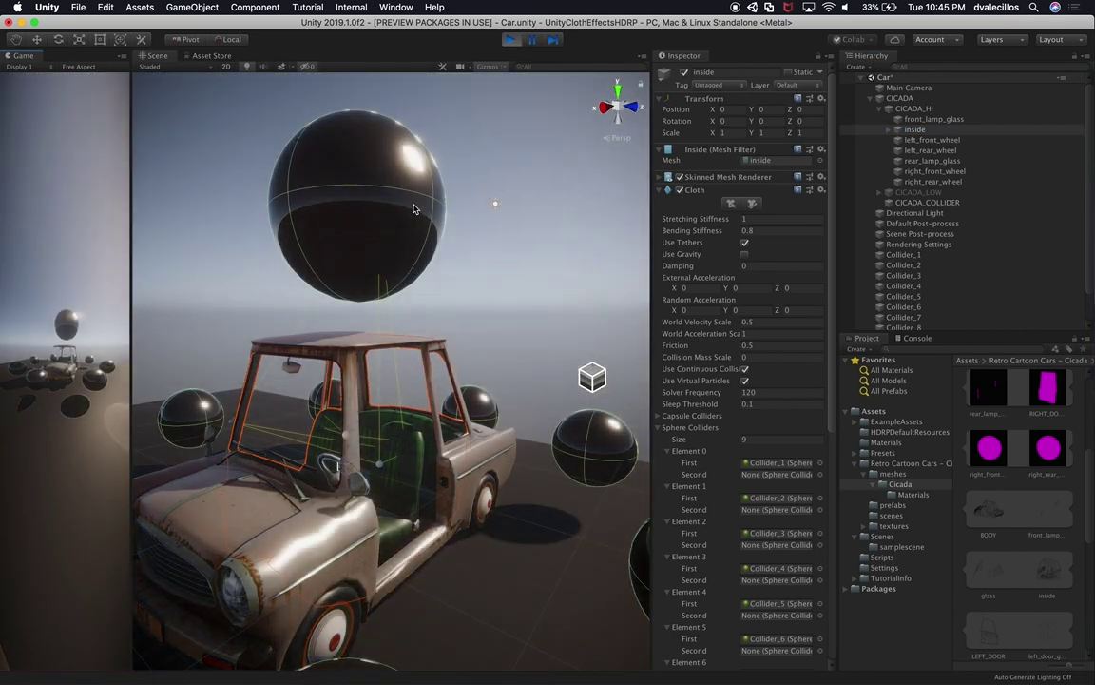
click(389, 188)
key(w)
drag(356, 160, 360, 355)
alt+drag(427, 395, 409, 585)
click(409, 585)
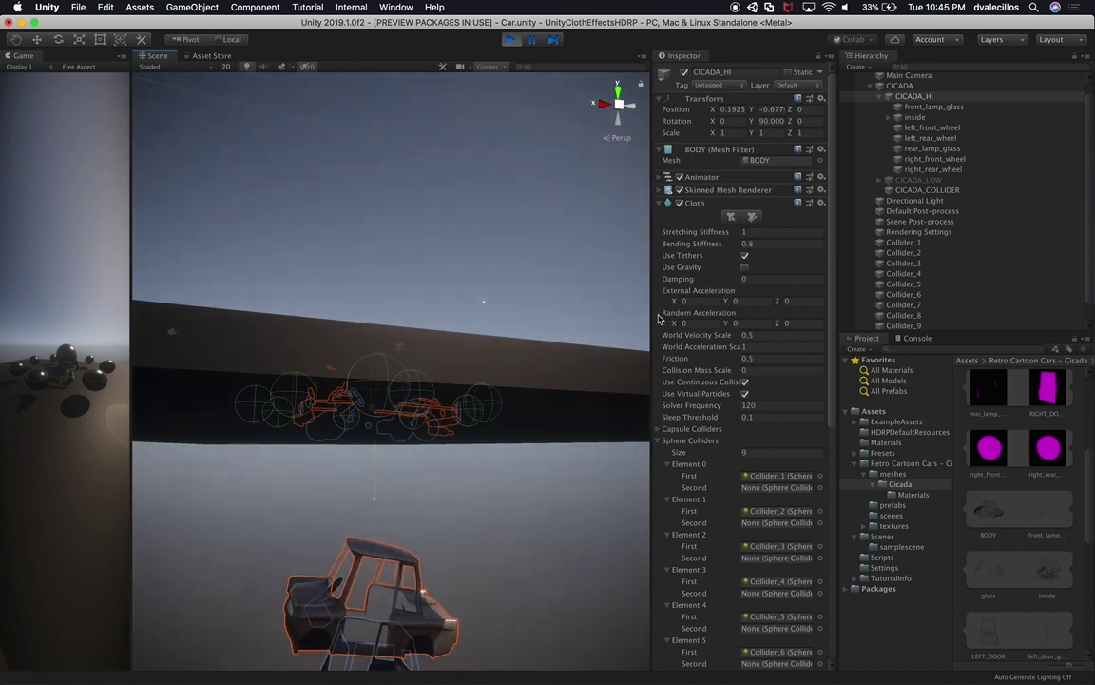
scroll(570, 406, down, 3)
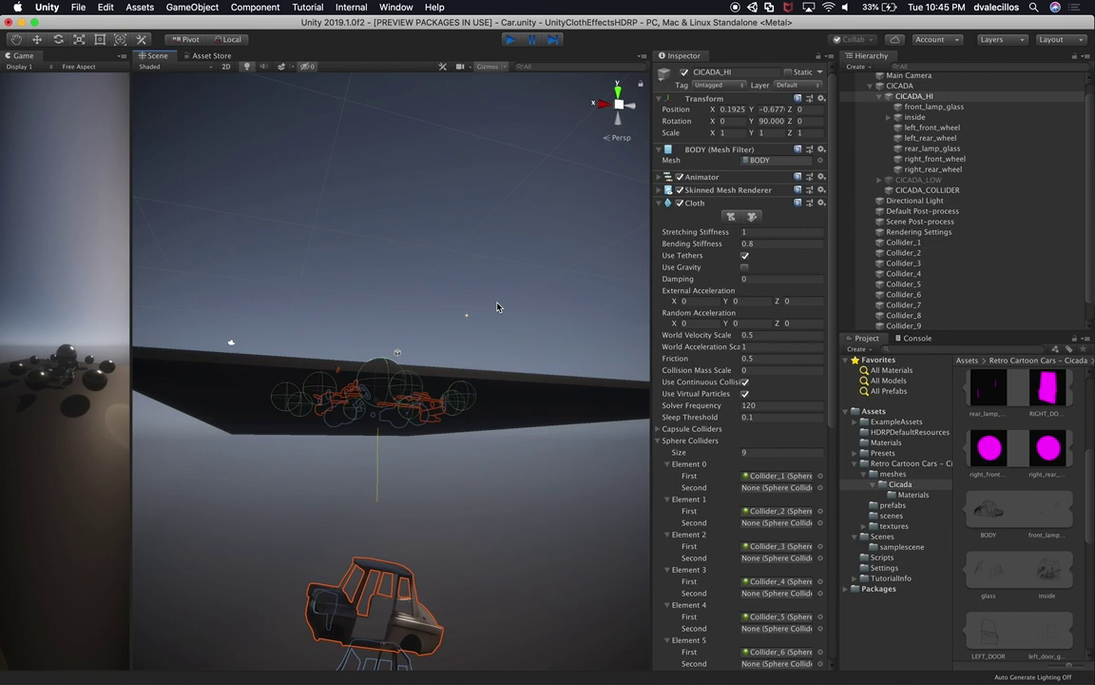
key(super+p)
Open the cloth constraint painting for CICADA_HI with the lower front of the car in close view.
alt+drag(378, 347, 464, 409)
scroll(447, 418, up, 4)
middle_drag(435, 464, 442, 398)
alt+drag(442, 398, 532, 407)
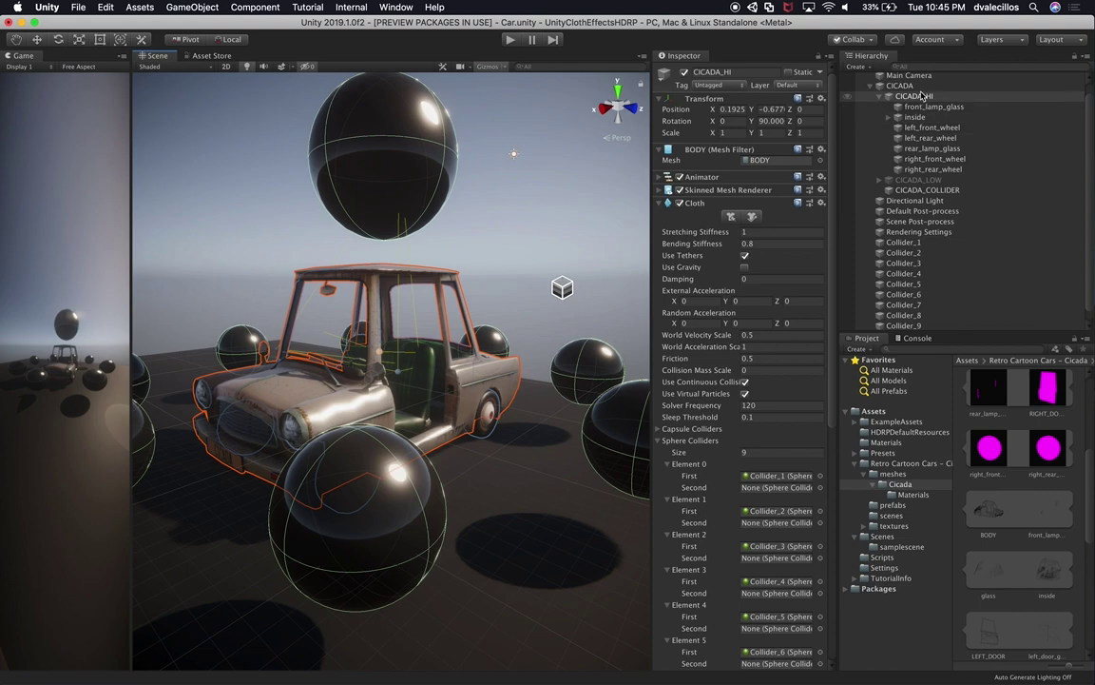
click(732, 217)
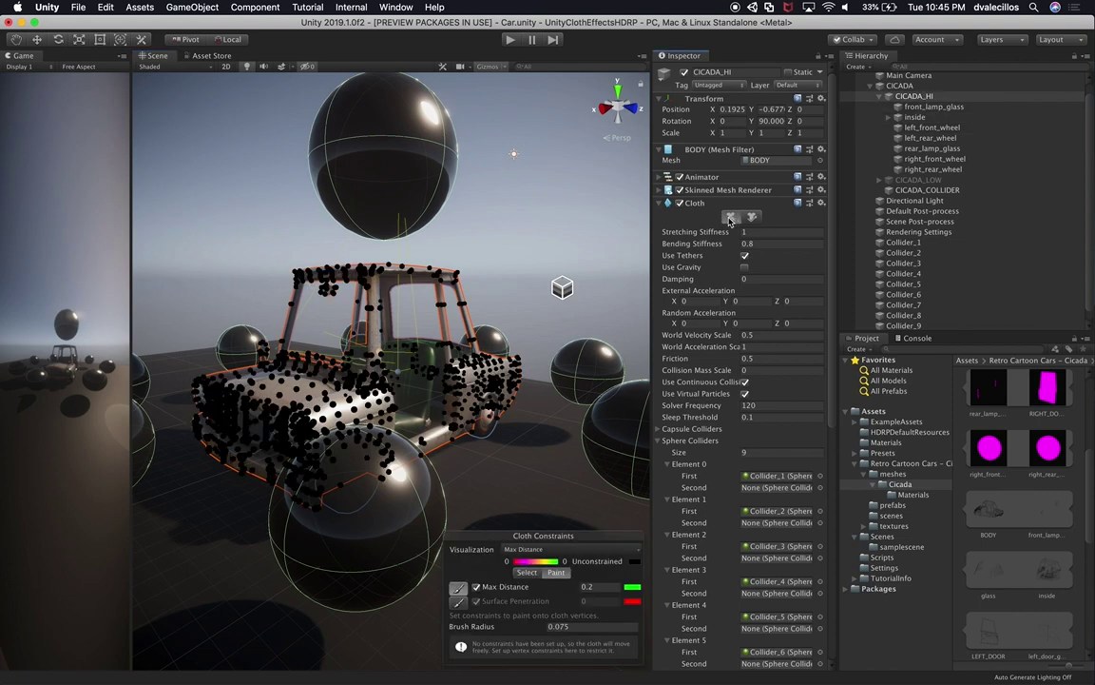
alt+drag(381, 345, 455, 381)
scroll(512, 402, up, 5)
alt+drag(514, 433, 466, 436)
middle_drag(466, 435, 449, 433)
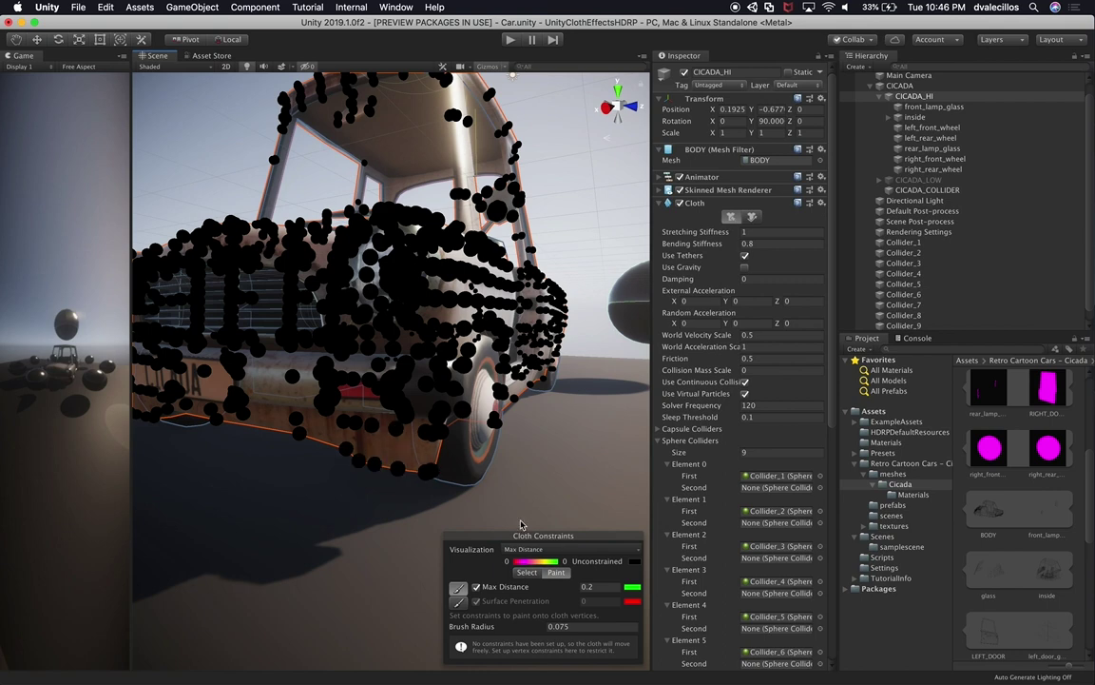
Set the constraint brush to a Max Distance of 0 and a Brush Radius of 0.2.
drag(526, 629, 533, 629)
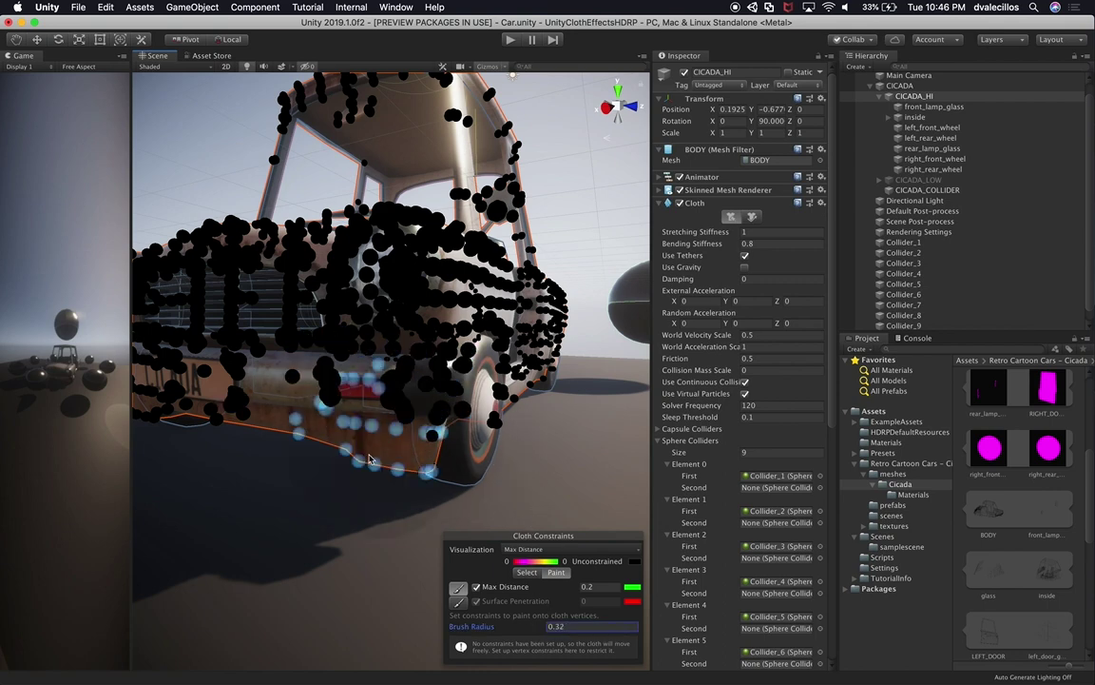
scroll(491, 443, down, 5)
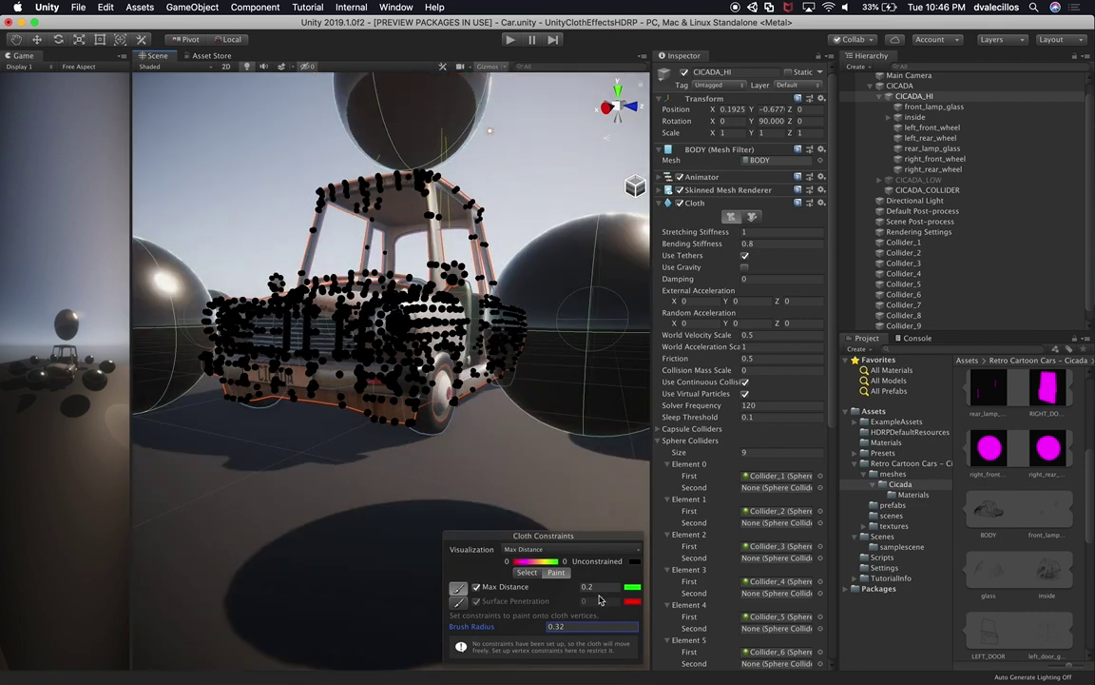
click(555, 591)
text(0)
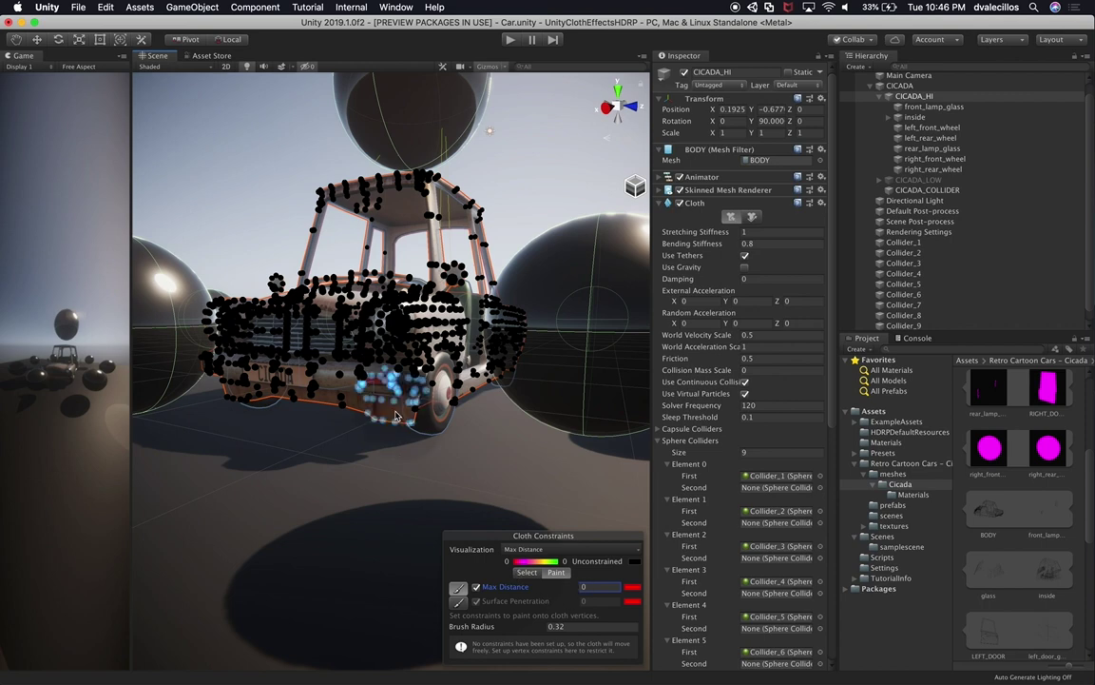
alt+drag(397, 417, 421, 412)
click(581, 627)
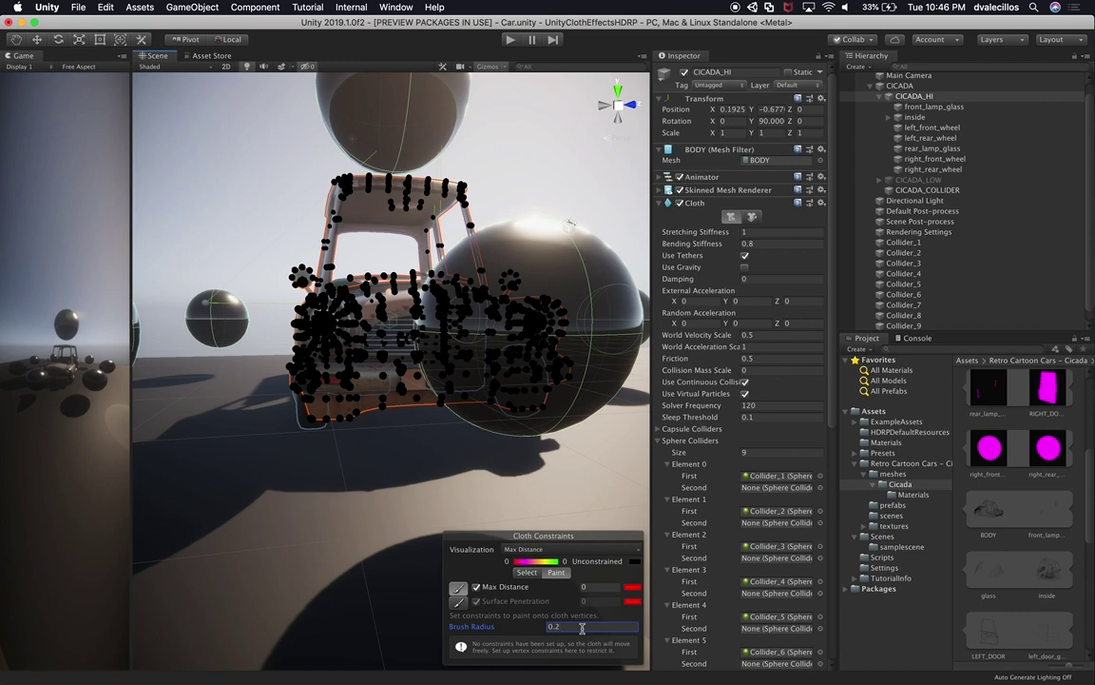
Paint zero Max Distance constraints onto the body vertices along the lower front bumper and the side sills.
alt+drag(290, 373, 482, 410)
scroll(513, 417, up, 3)
mouse_move(397, 401)
mouse_down()
mouse_move(300, 409)
mouse_move(328, 431)
mouse_move(313, 450)
mouse_move(328, 452)
mouse_move(380, 454)
mouse_move(489, 415)
mouse_move(516, 415)
mouse_move(521, 433)
mouse_move(508, 447)
mouse_move(586, 445)
mouse_up()
alt+drag(539, 417, 447, 366)
mouse_move(410, 421)
mouse_down()
mouse_move(358, 430)
mouse_move(238, 376)
mouse_move(200, 381)
mouse_move(281, 356)
mouse_move(260, 390)
mouse_move(378, 466)
mouse_up()
mouse_move(359, 425)
alt+mouse_down()
mouse_move(473, 461)
mouse_move(445, 465)
mouse_move(534, 462)
mouse_move(540, 477)
mouse_move(472, 439)
alt+mouse_up()
click(521, 457)
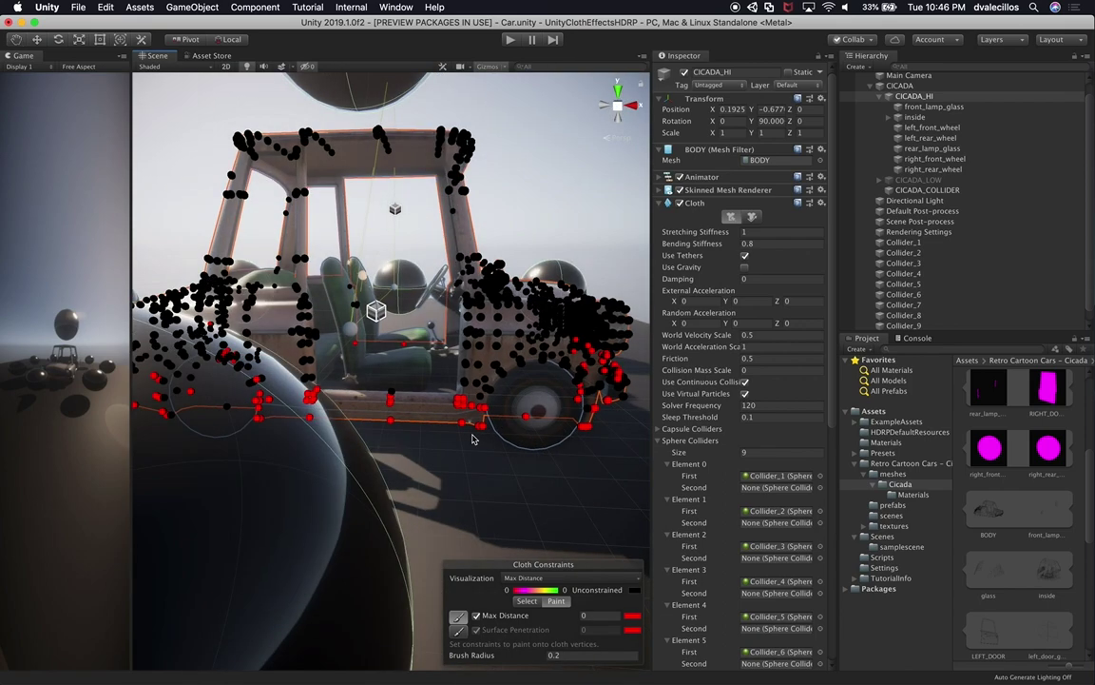
Continue painting the zero-distance constraints around the wheel arches and the lower rear edge on both sides of the body.
alt+drag(381, 424, 231, 427)
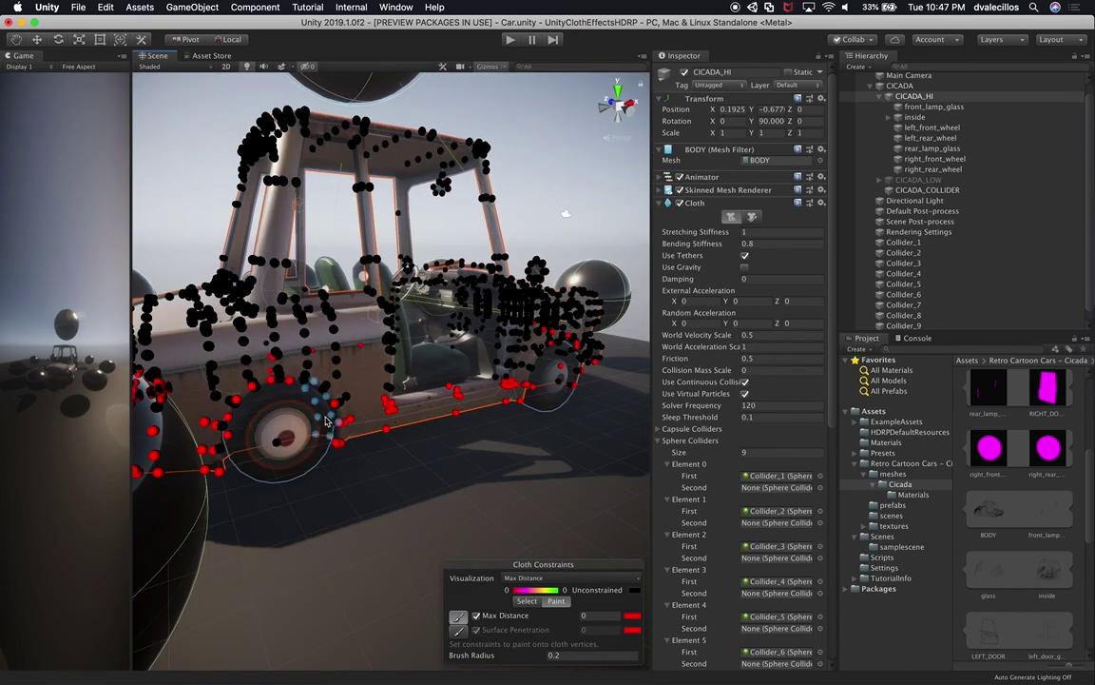
alt+drag(382, 360, 519, 347)
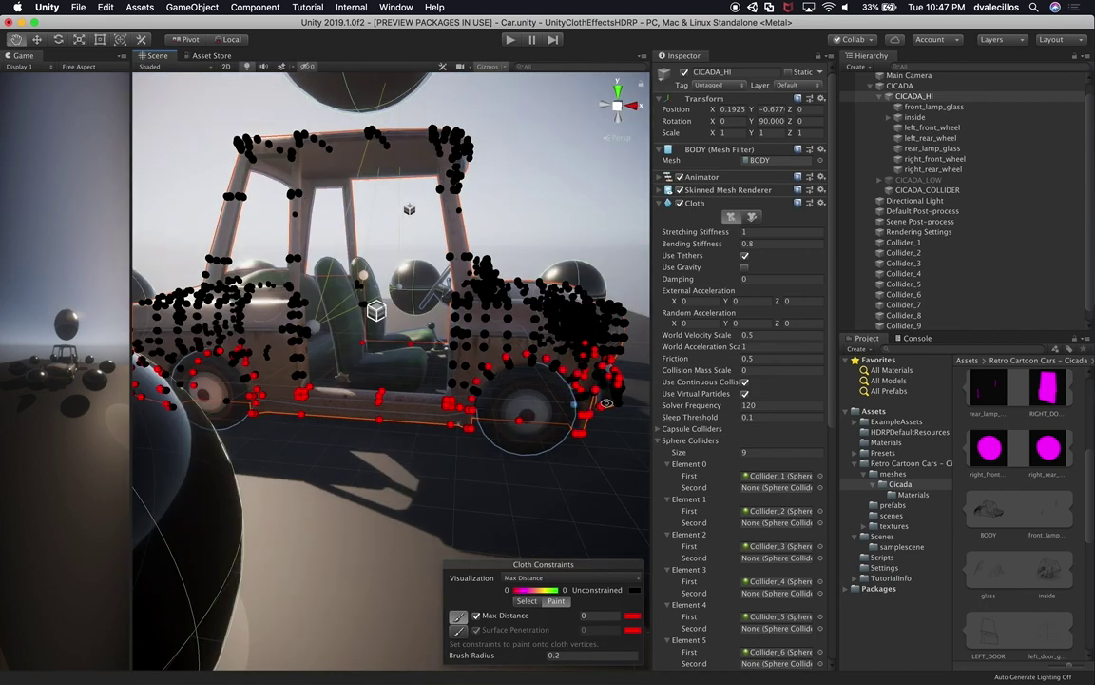
alt+drag(528, 351, 480, 408)
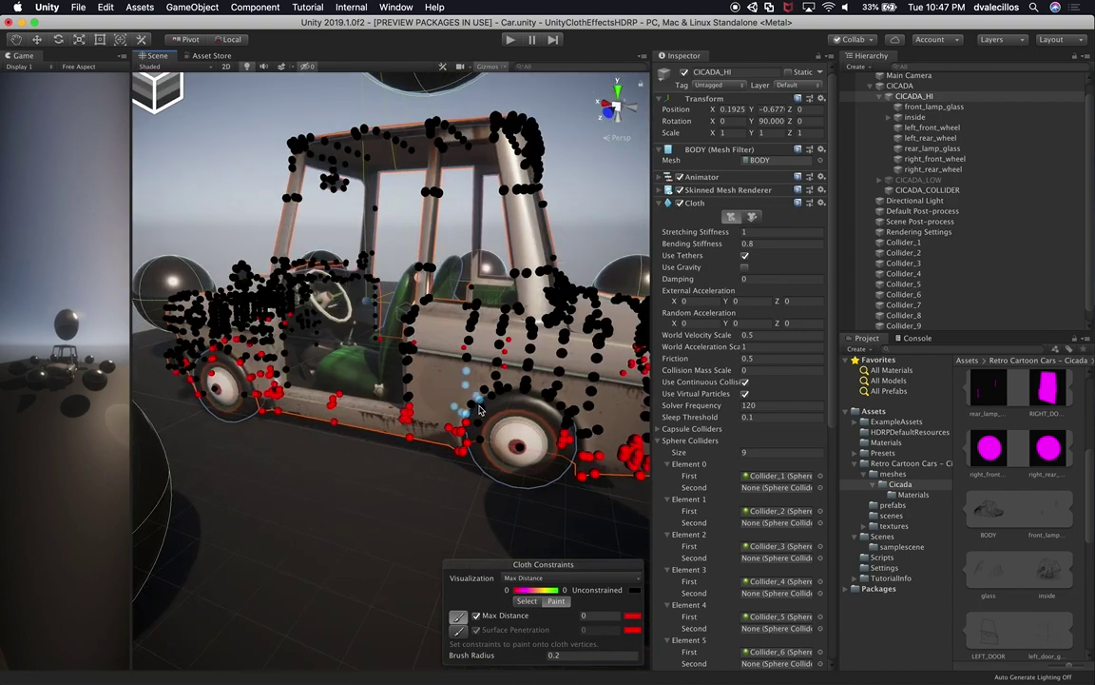
mouse_move(563, 437)
mouse_down()
mouse_move(511, 416)
mouse_move(342, 475)
mouse_move(256, 463)
mouse_move(425, 460)
mouse_up()
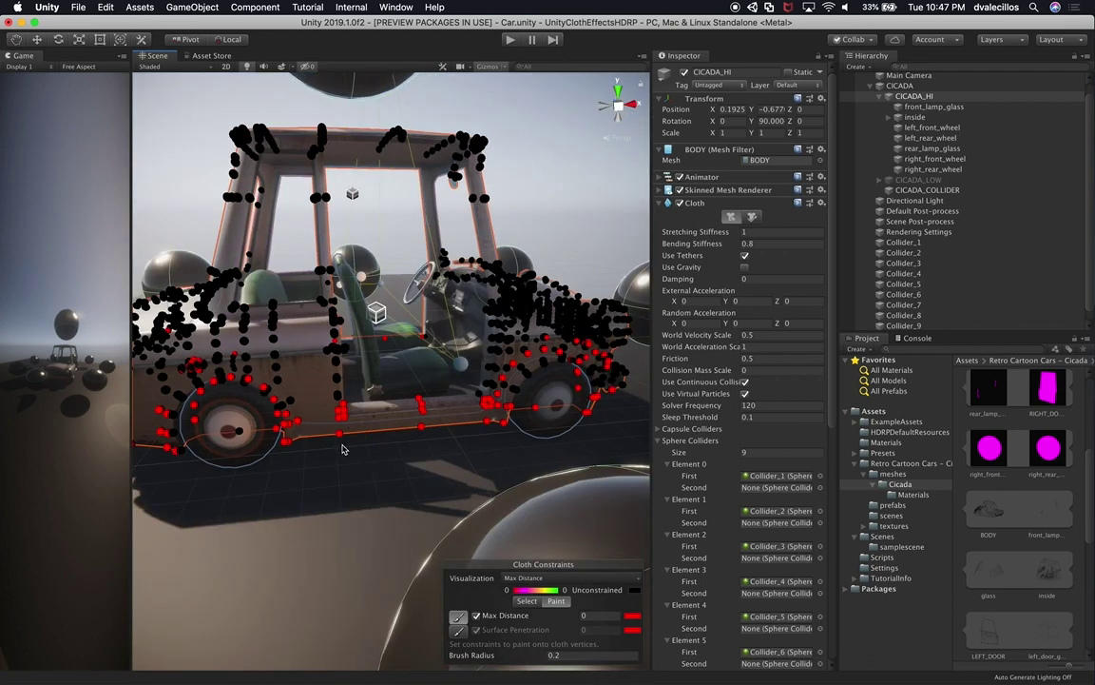
Erase the constraints beside the rear wheel with Max Distance disabled, and repaint them with Max Distance enabled again.
click(477, 617)
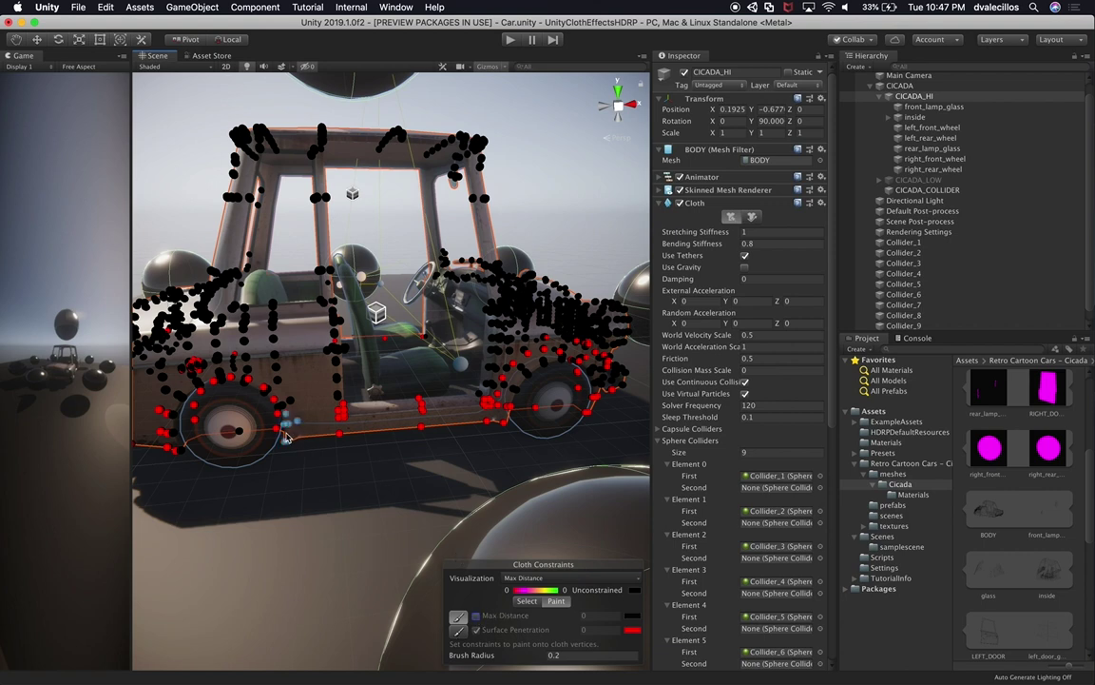
drag(293, 457, 288, 437)
click(477, 615)
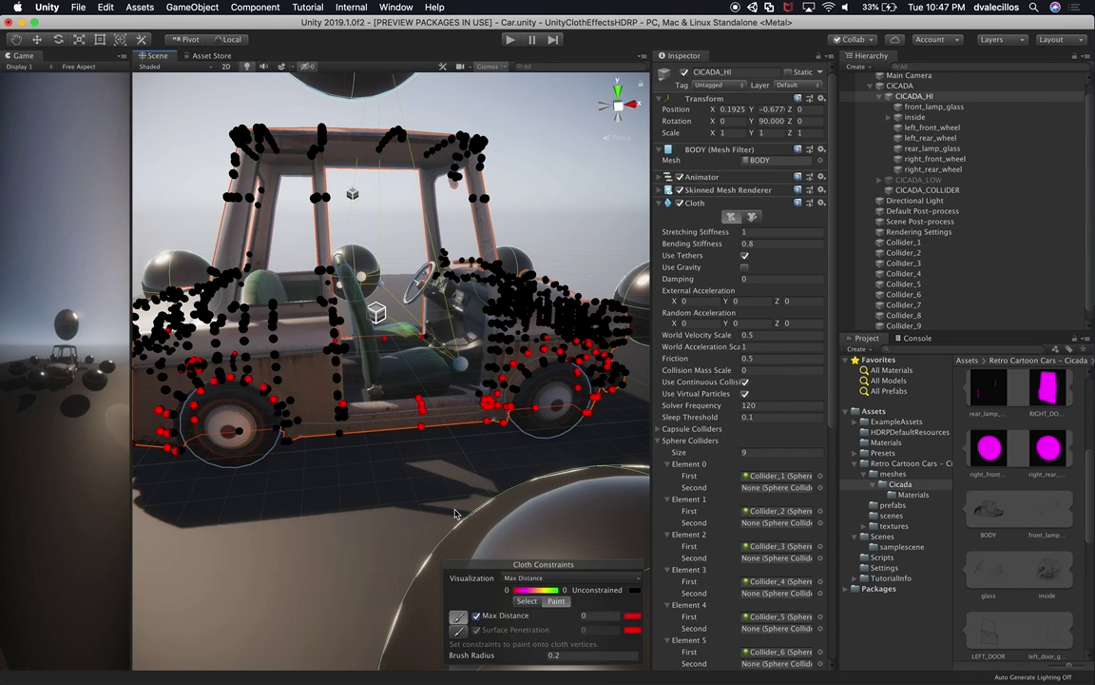
drag(285, 427, 289, 439)
Run the scene, push Collider_9 down through the car roof, raise it back above the car, and end the test run.
alt+drag(344, 435, 453, 467)
scroll(473, 429, down, 8)
alt+drag(476, 424, 381, 395)
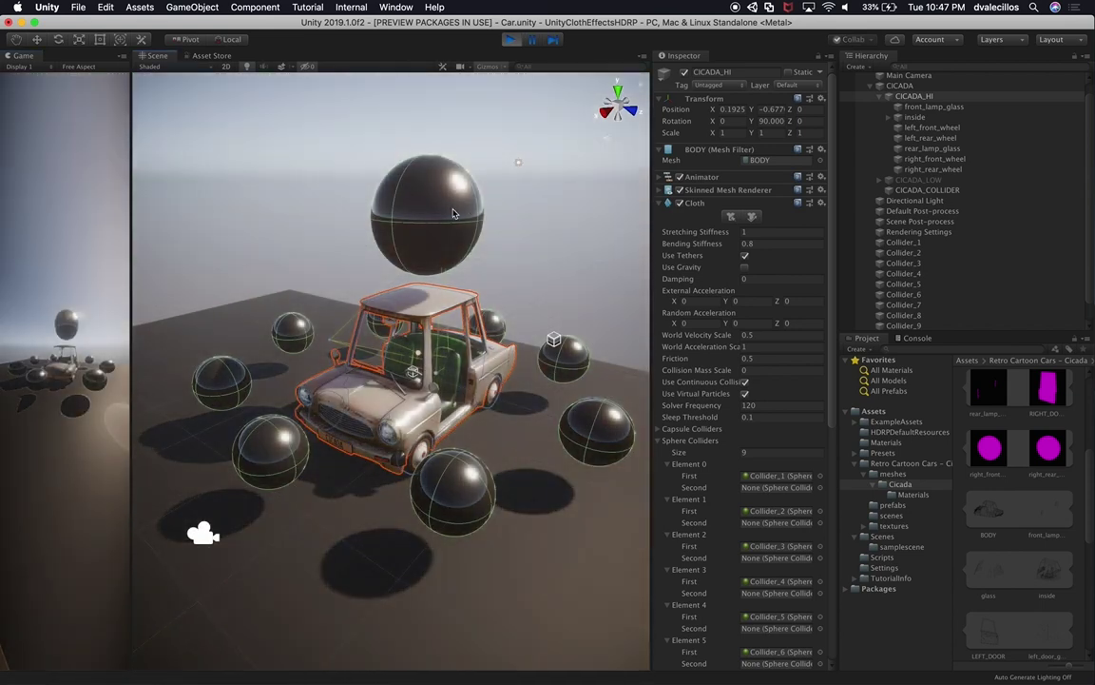
click(454, 214)
drag(429, 164, 407, 314)
scroll(428, 424, up, 4)
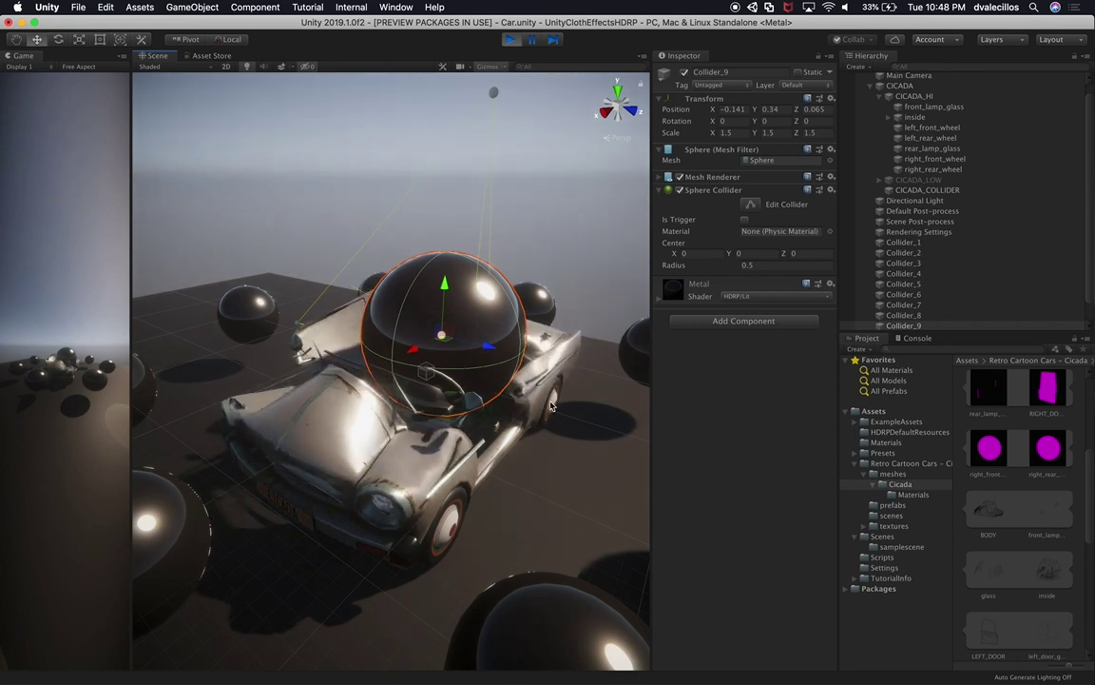
drag(434, 307, 465, 123)
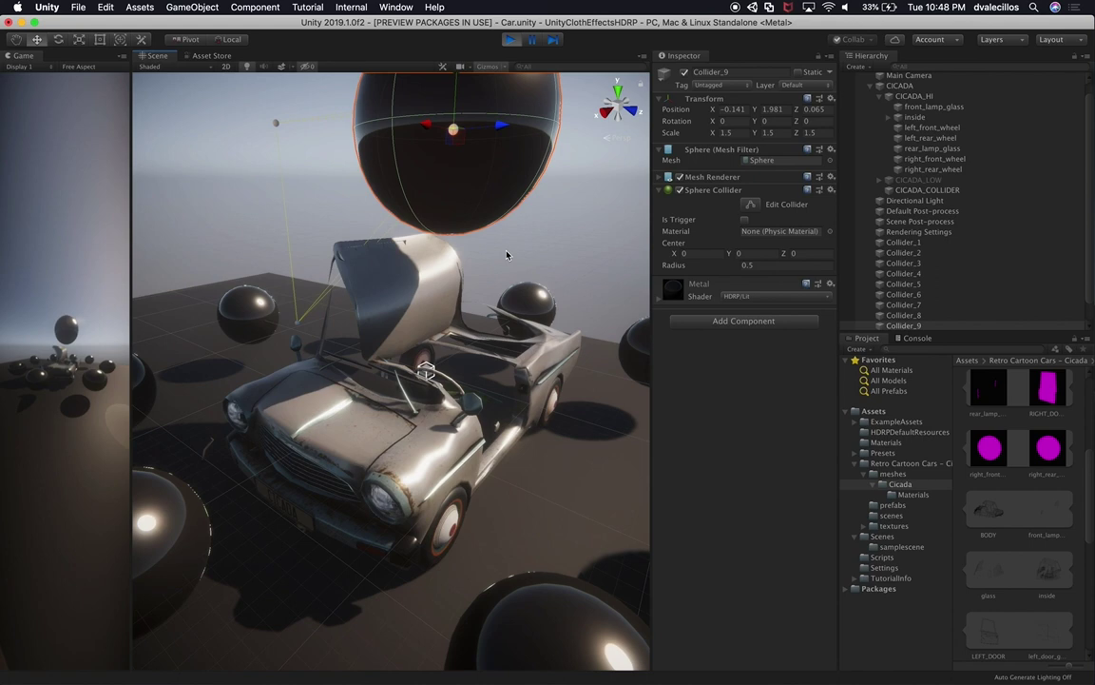
click(511, 40)
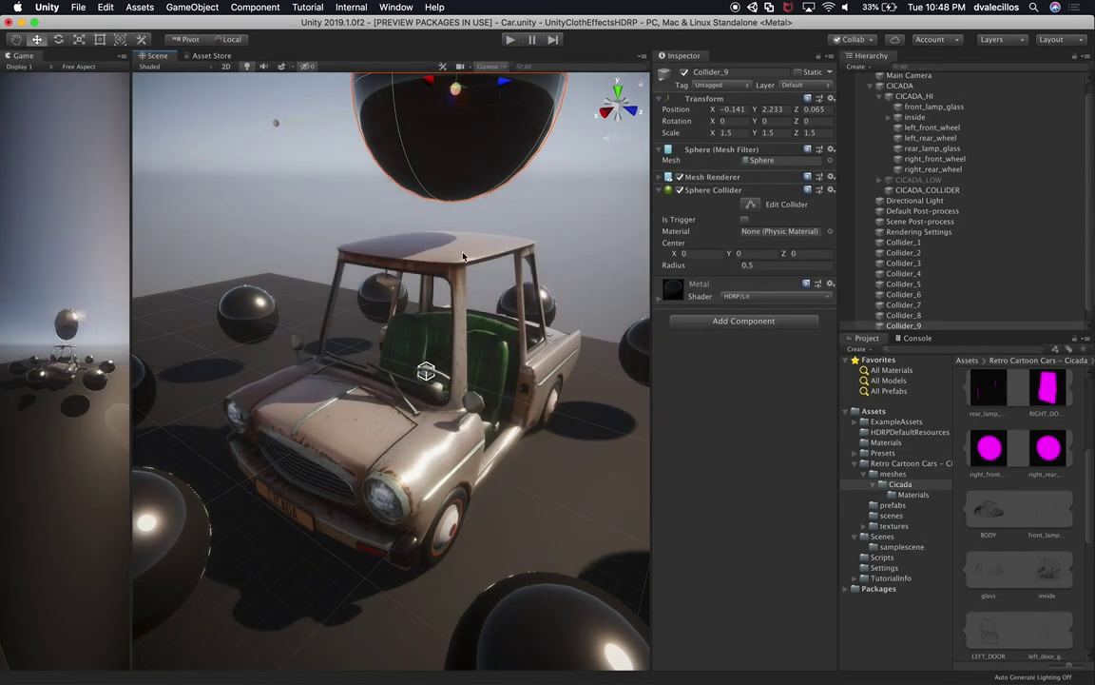
Run the scene, set CICADA_HI's Bending Stiffness to 1, and test the roof by moving Collider_9 vertically against it.
click(914, 97)
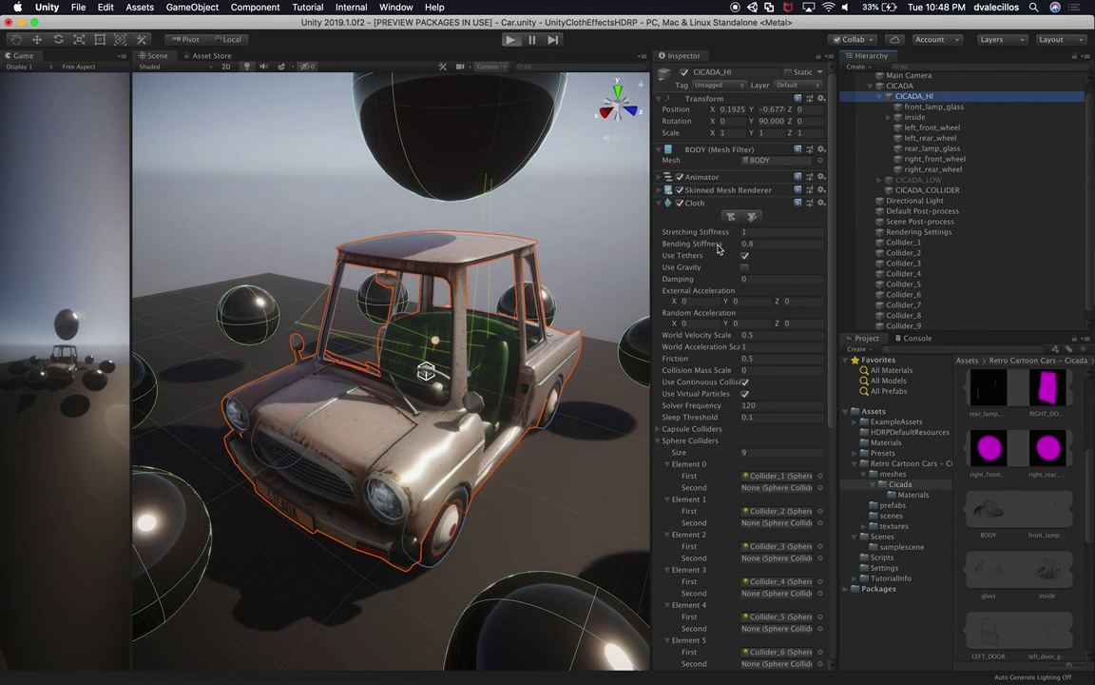
key(super+p)
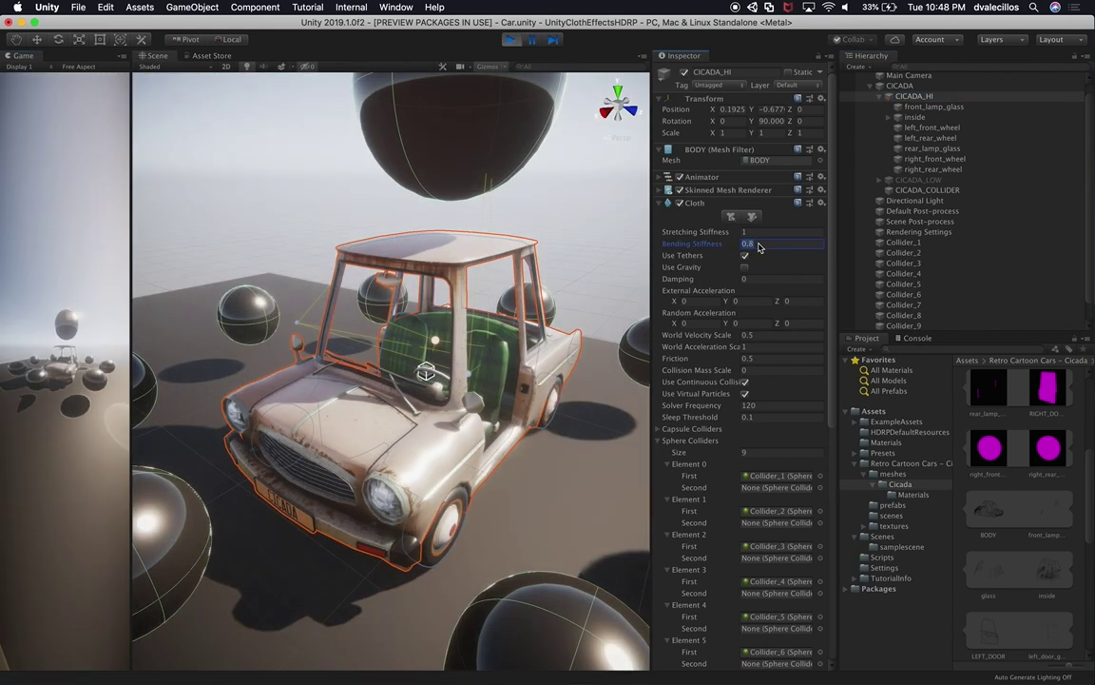
click(756, 243)
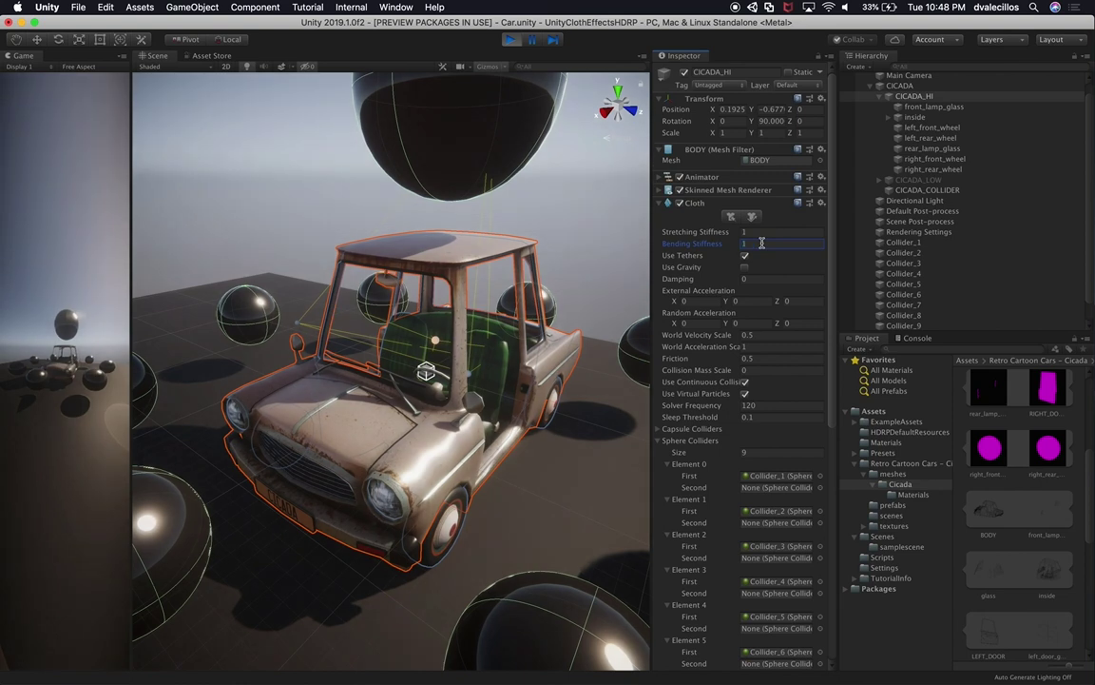
click(453, 130)
scroll(457, 134, down, 5)
key(w)
mouse_move(429, 168)
mouse_down()
mouse_move(429, 226)
mouse_move(432, 174)
mouse_up()
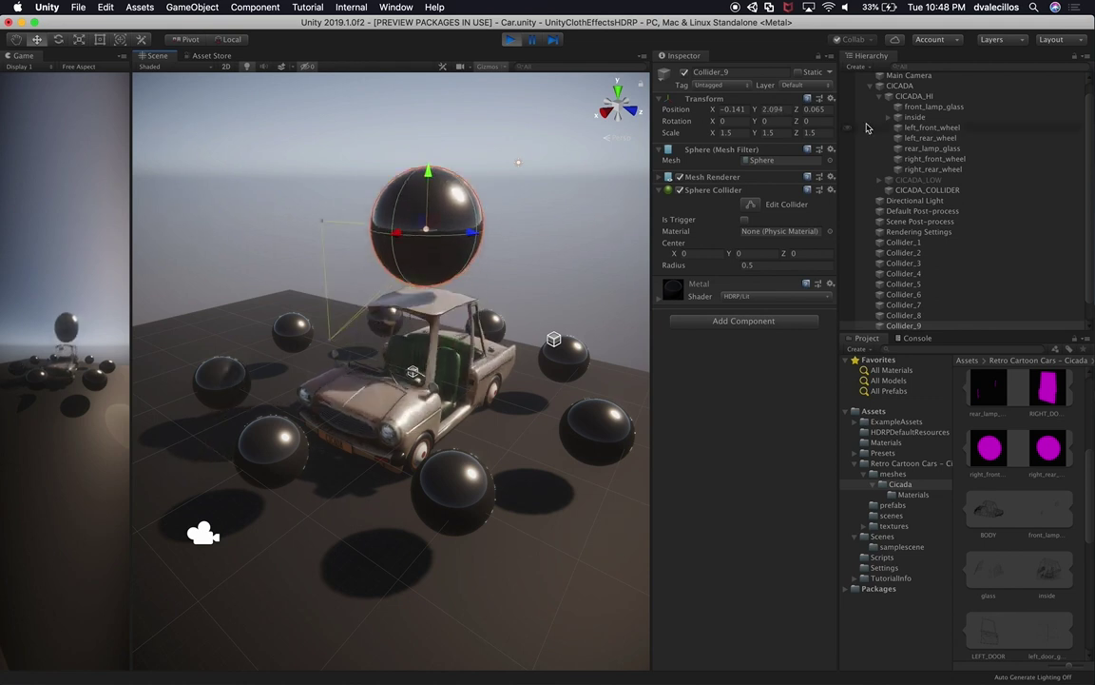
Set CICADA_HI's Bending Stiffness to 0 in the running scene and test the roof again with Collider_9.
click(911, 96)
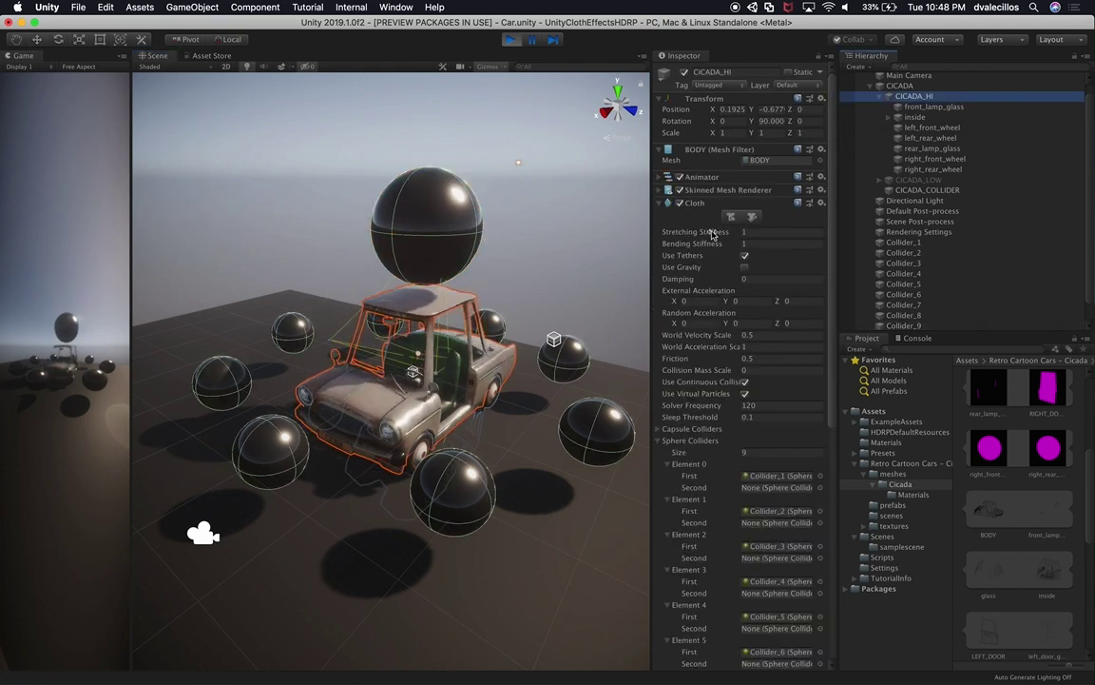
click(749, 243)
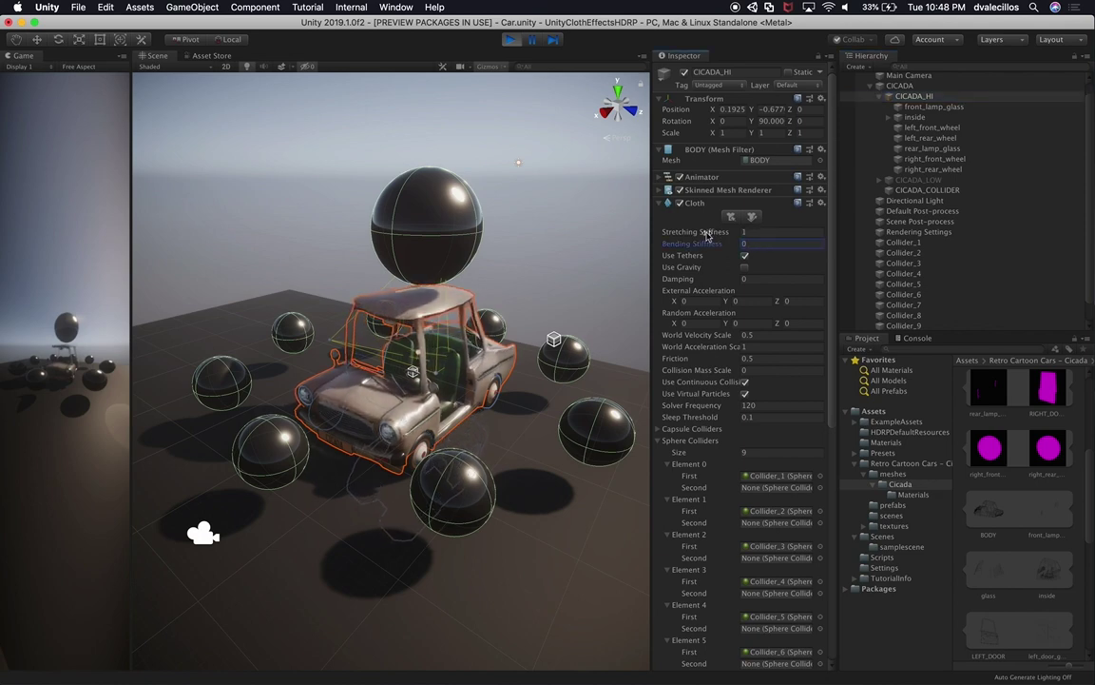
click(413, 212)
key(w)
drag(427, 171, 427, 194)
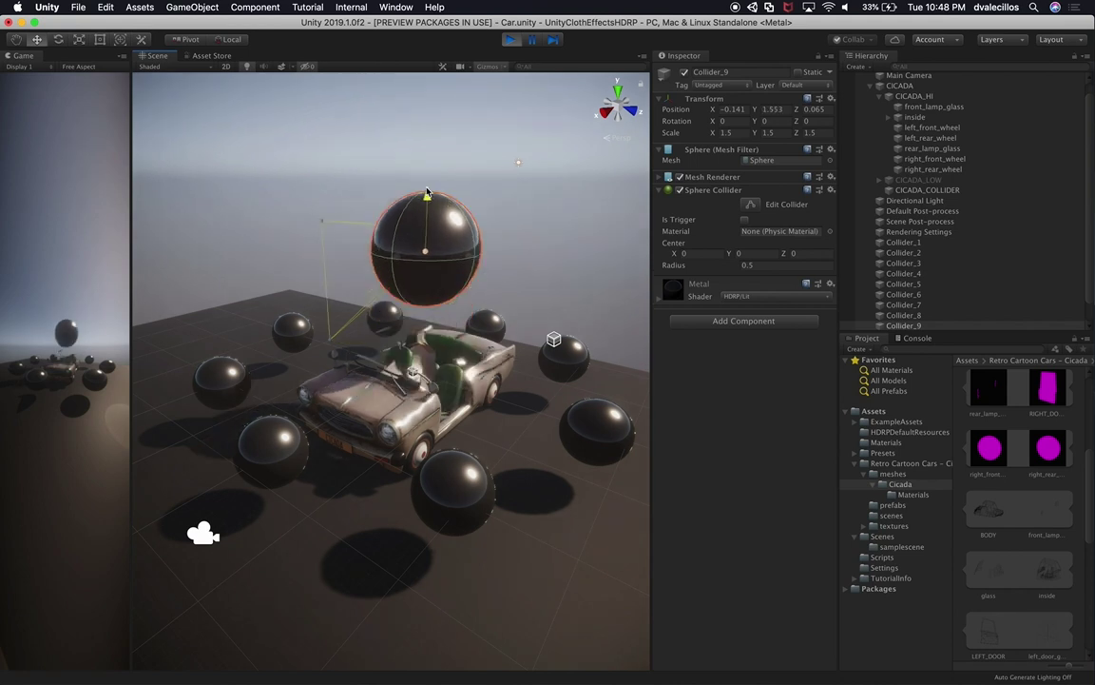
mouse_move(427, 193)
mouse_down()
mouse_move(424, 236)
mouse_move(431, 188)
mouse_up()
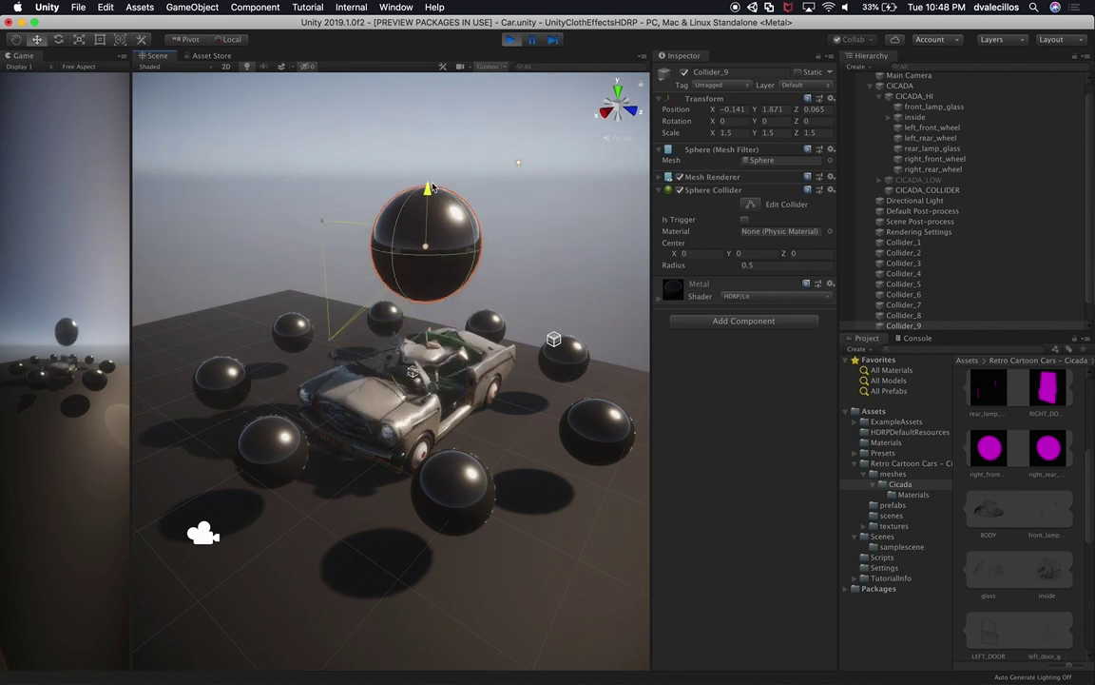
Set the Bending Stiffness of CICADA_HI's cloth to 1 and end the test run.
click(963, 96)
click(753, 245)
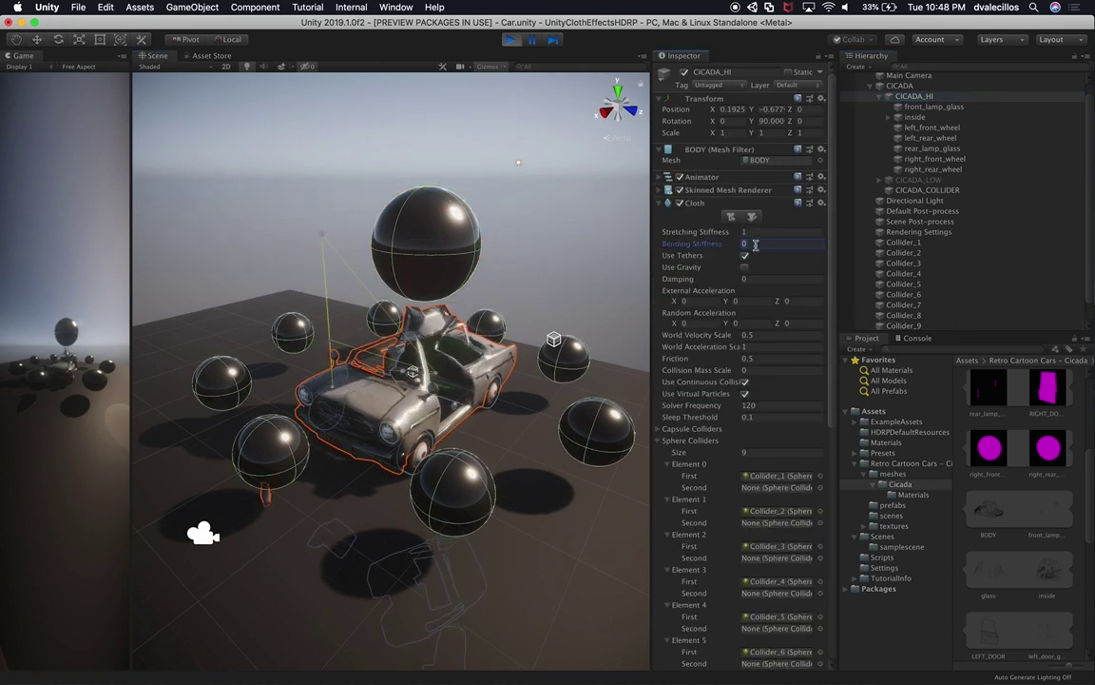
text(1)
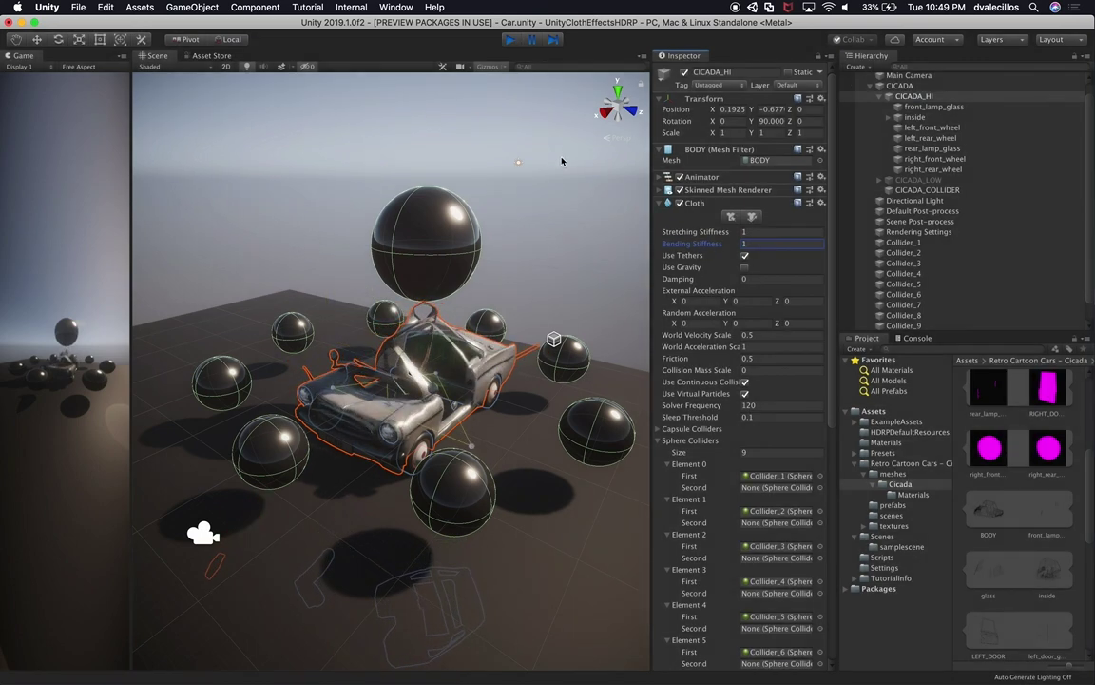
key(super+p)
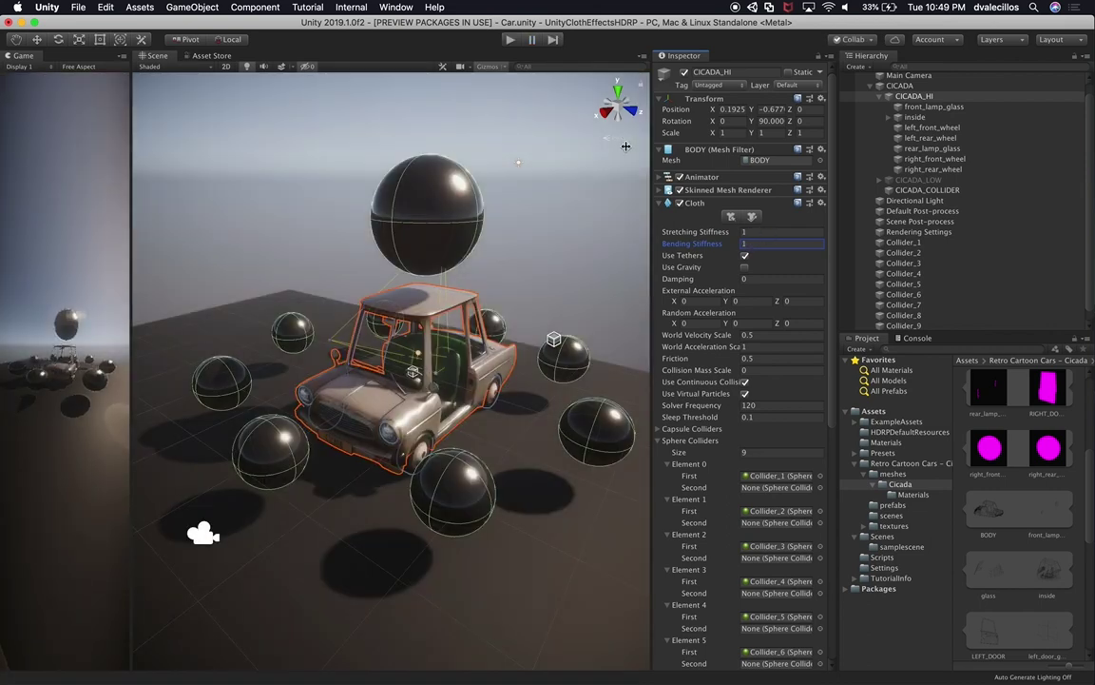
Set CICADA_HI's Stretching Stiffness to 0, run the scene, and move Collider_9 against the roof to inspect the deformation.
click(748, 231)
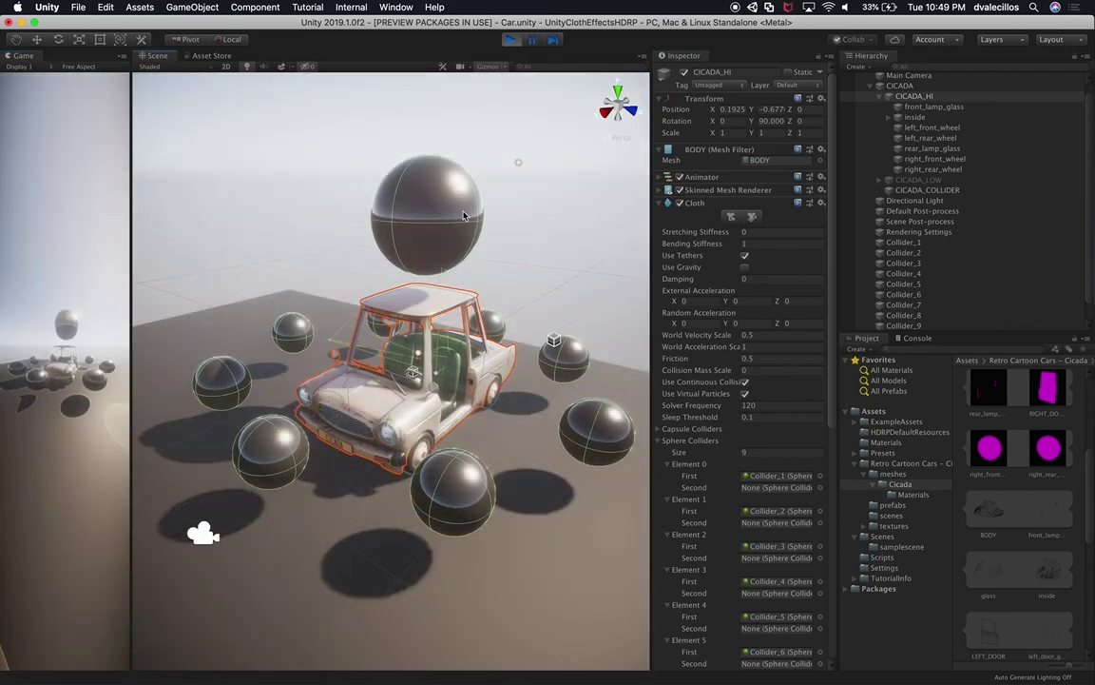
click(456, 201)
key(w)
mouse_move(428, 166)
mouse_down()
mouse_move(429, 225)
mouse_move(438, 172)
mouse_up()
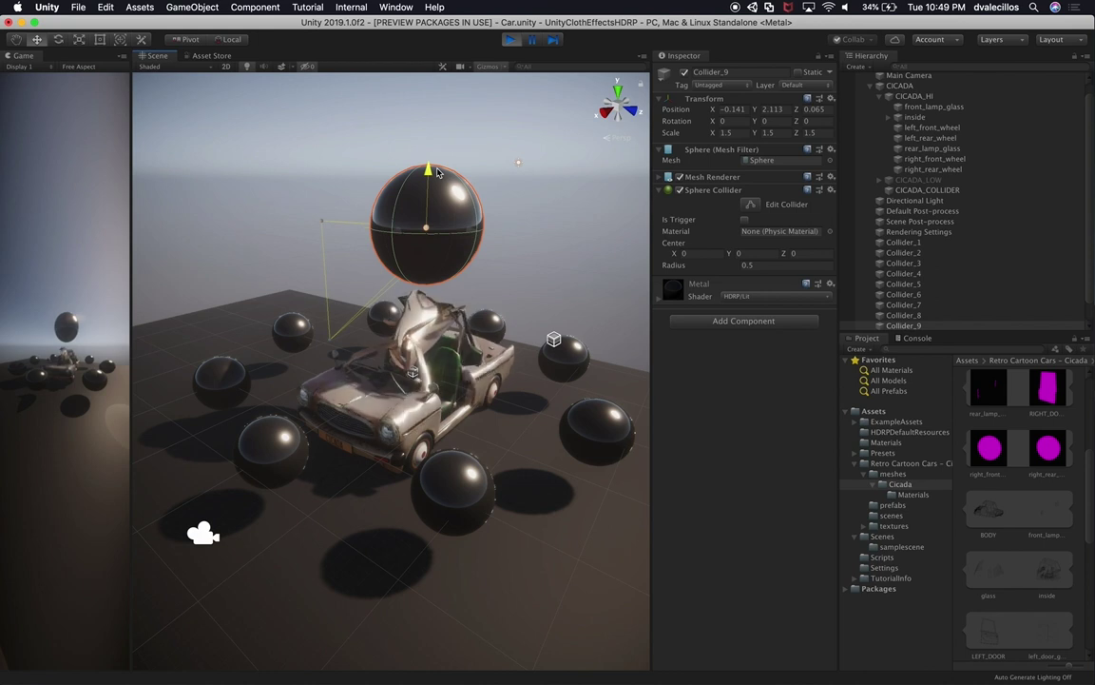
scroll(512, 310, up, 5)
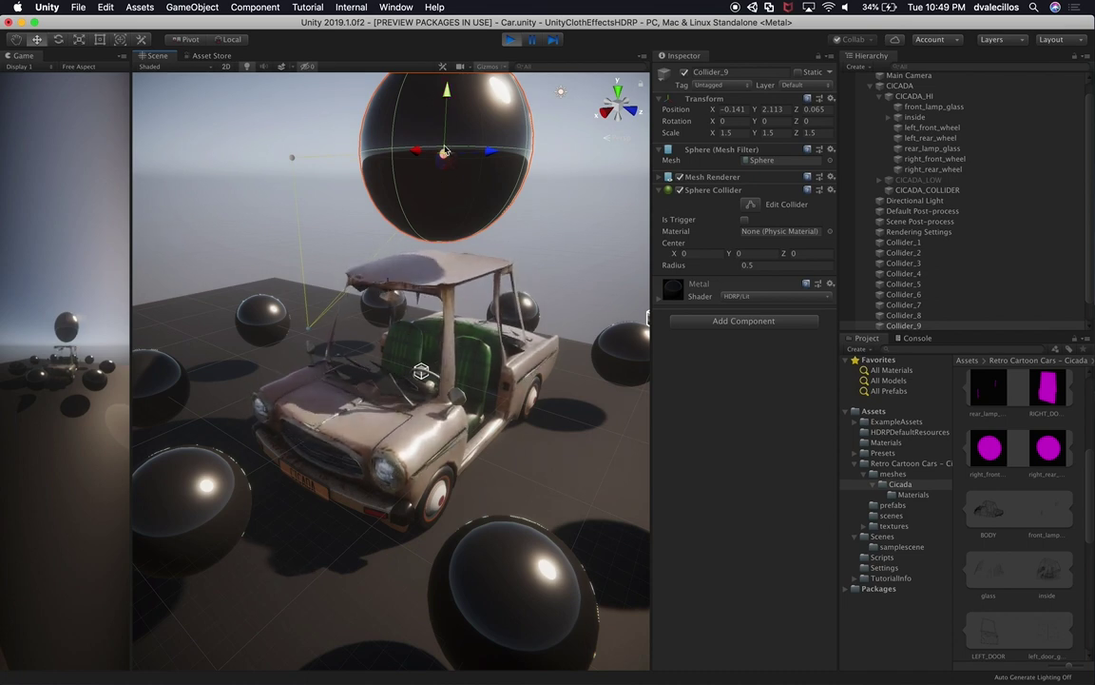
Try Stretching Stiffness 1, Friction 1 and Collision Mass Scale 0.5 on CICADA_HI in the running scene, and end the test run.
click(914, 98)
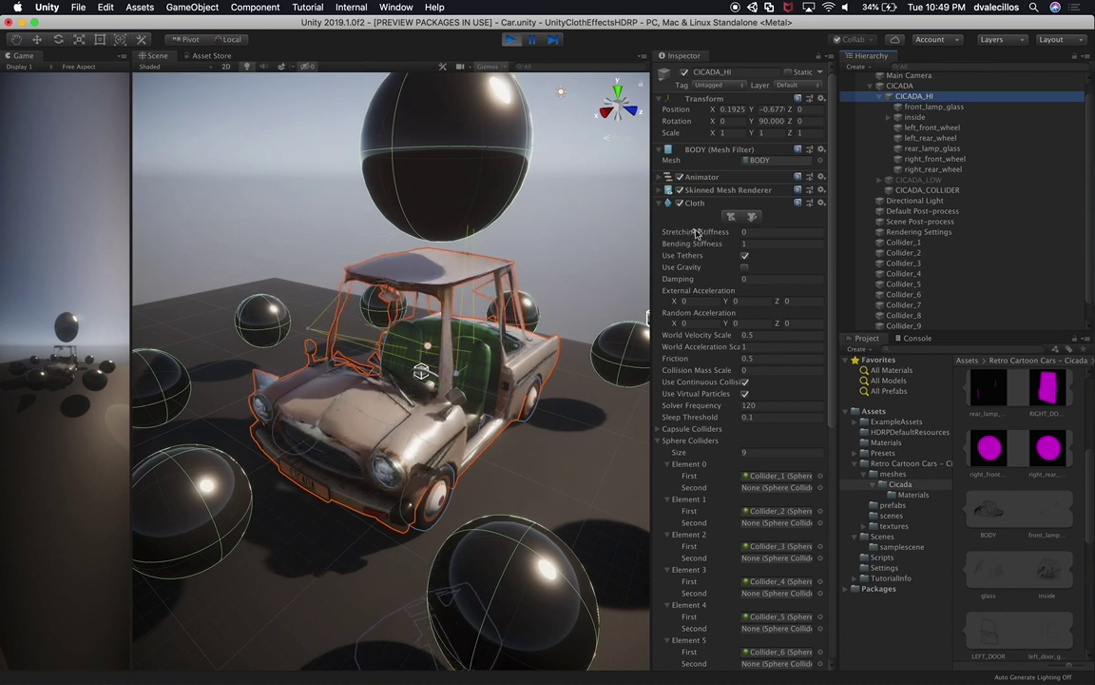
click(761, 231)
text(1)
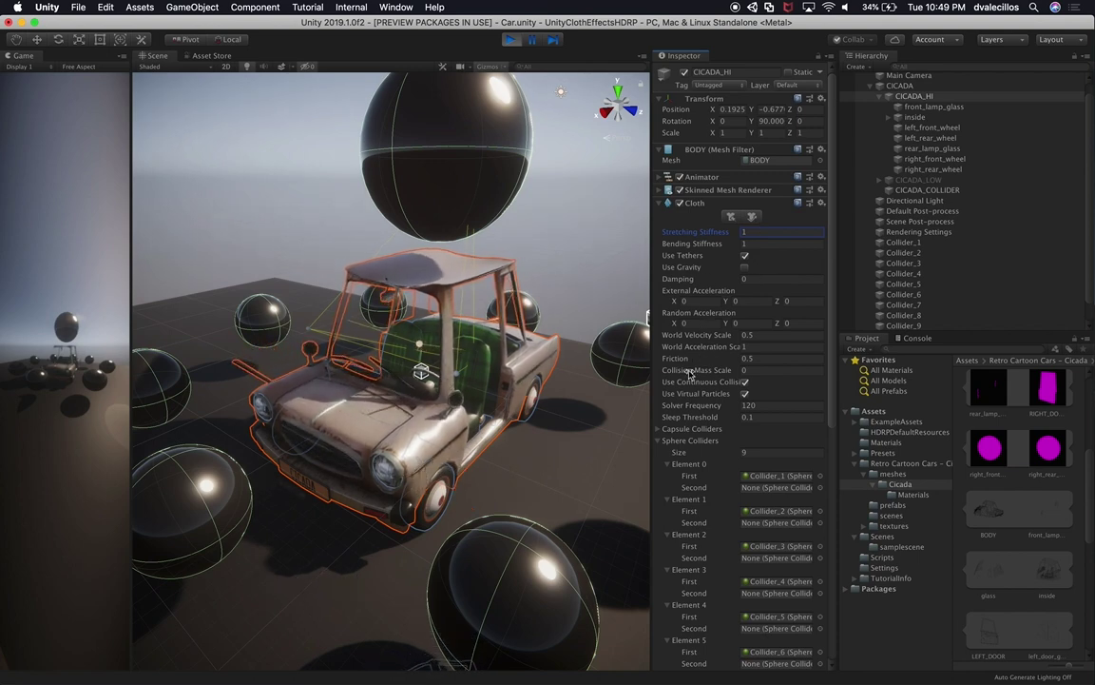
click(765, 360)
double_click(765, 359)
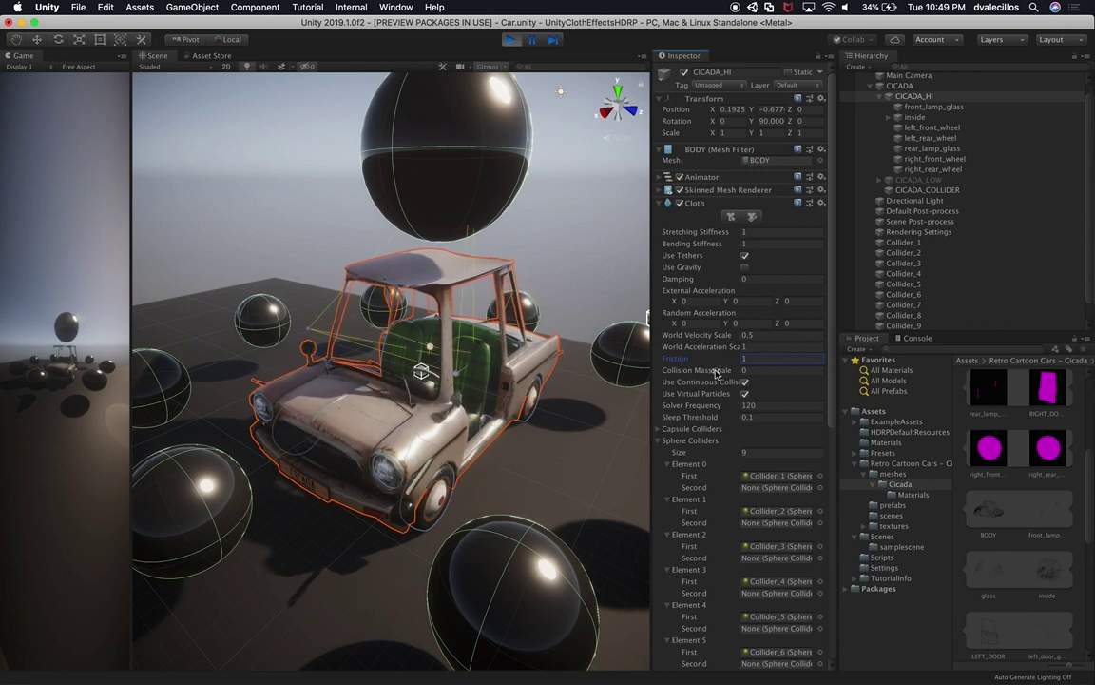
click(746, 370)
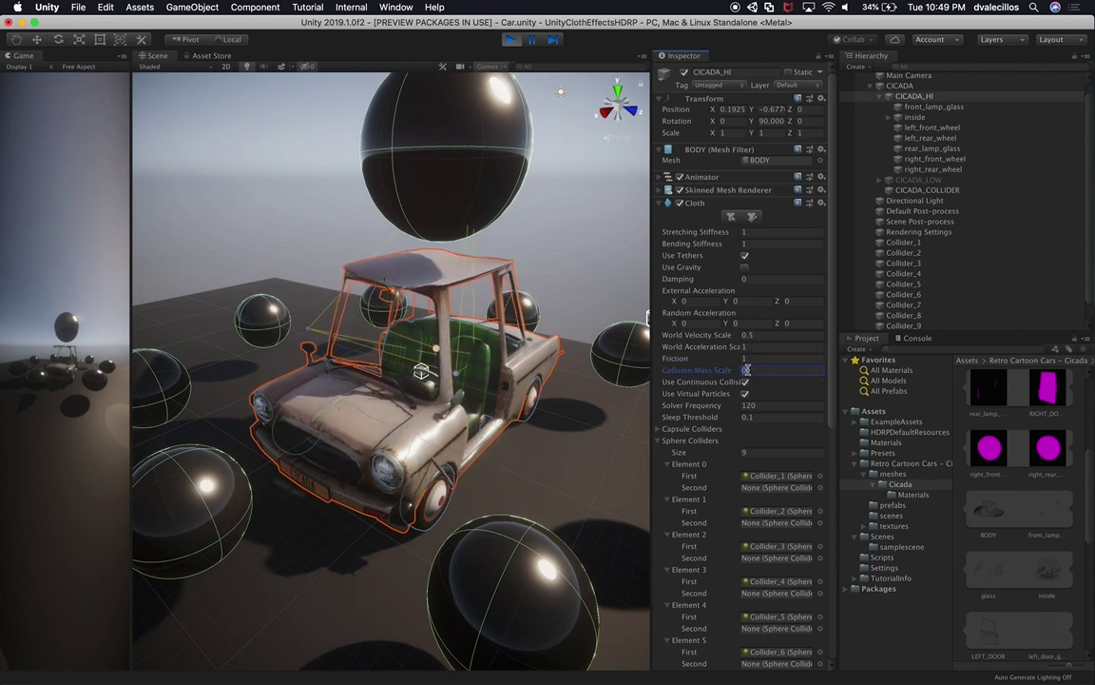
text(0.5)
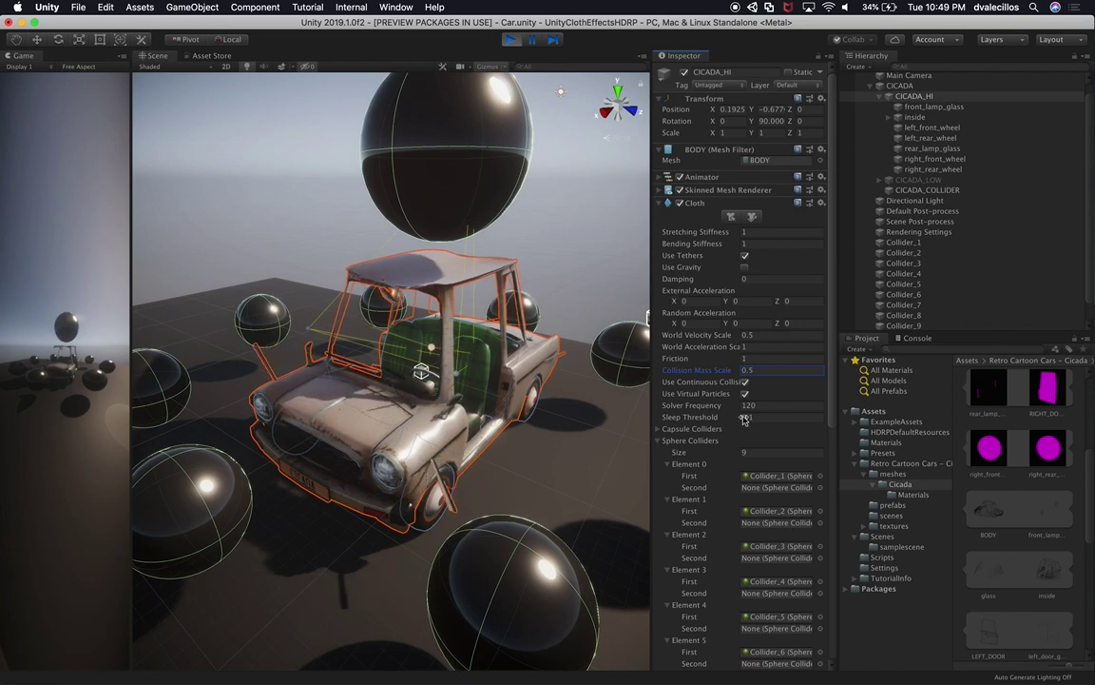
click(510, 41)
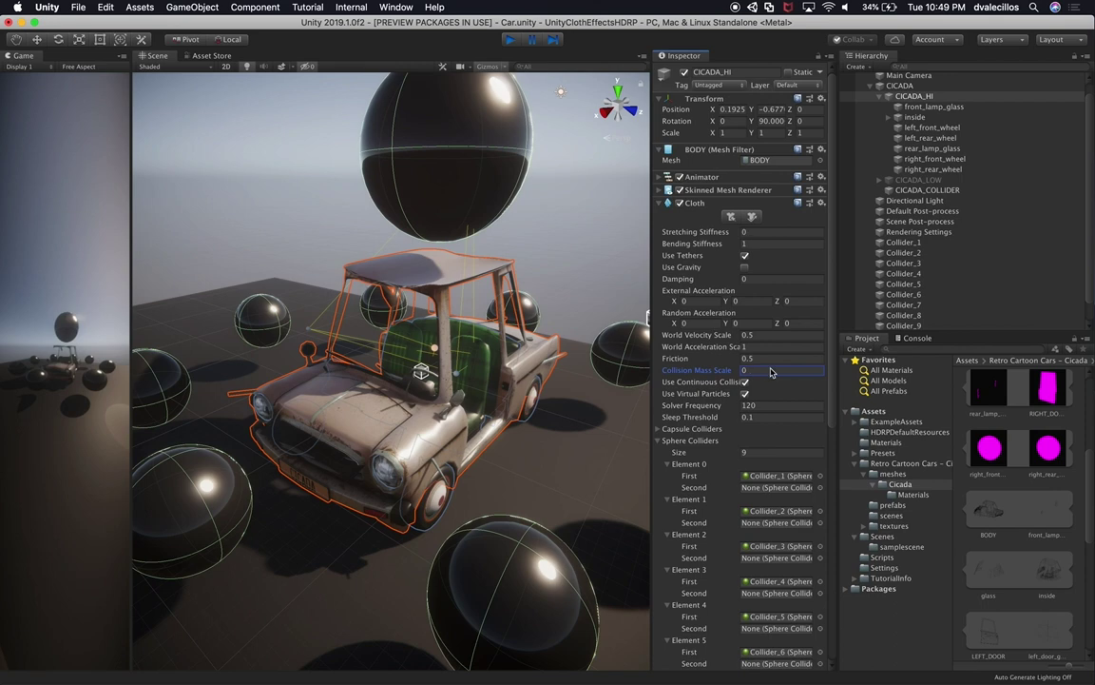
key(super+p)
Set CICADA_HI's cloth Friction to 1 and its Solver Frequency to 240.
click(769, 360)
key(super+a)
text(1)
click(752, 370)
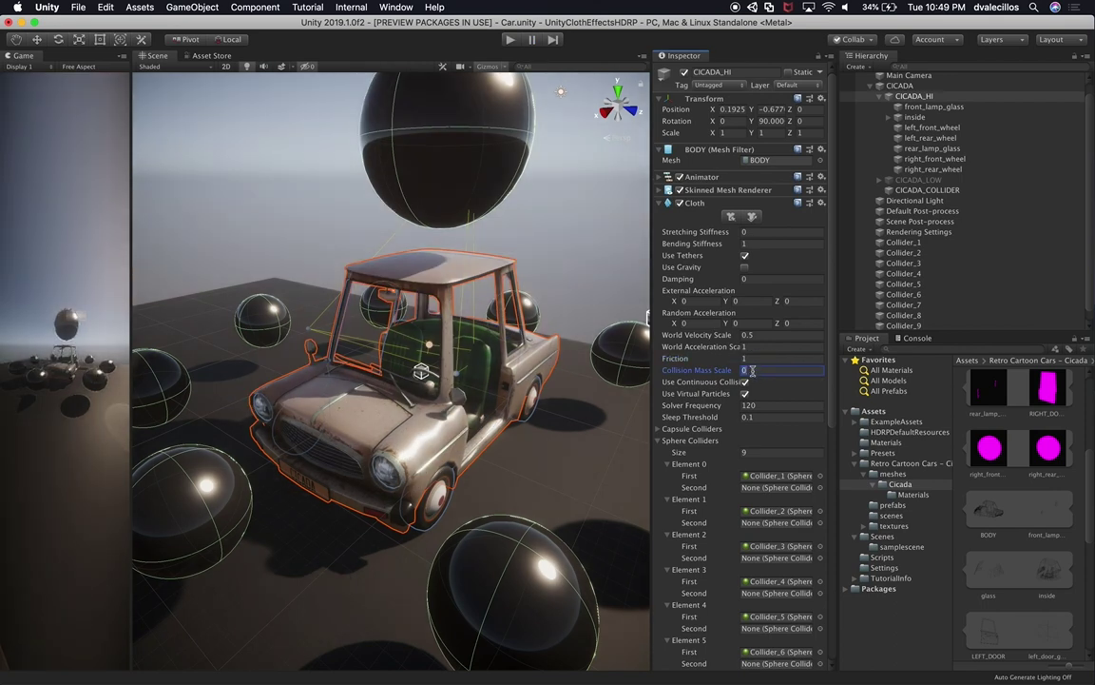
click(763, 406)
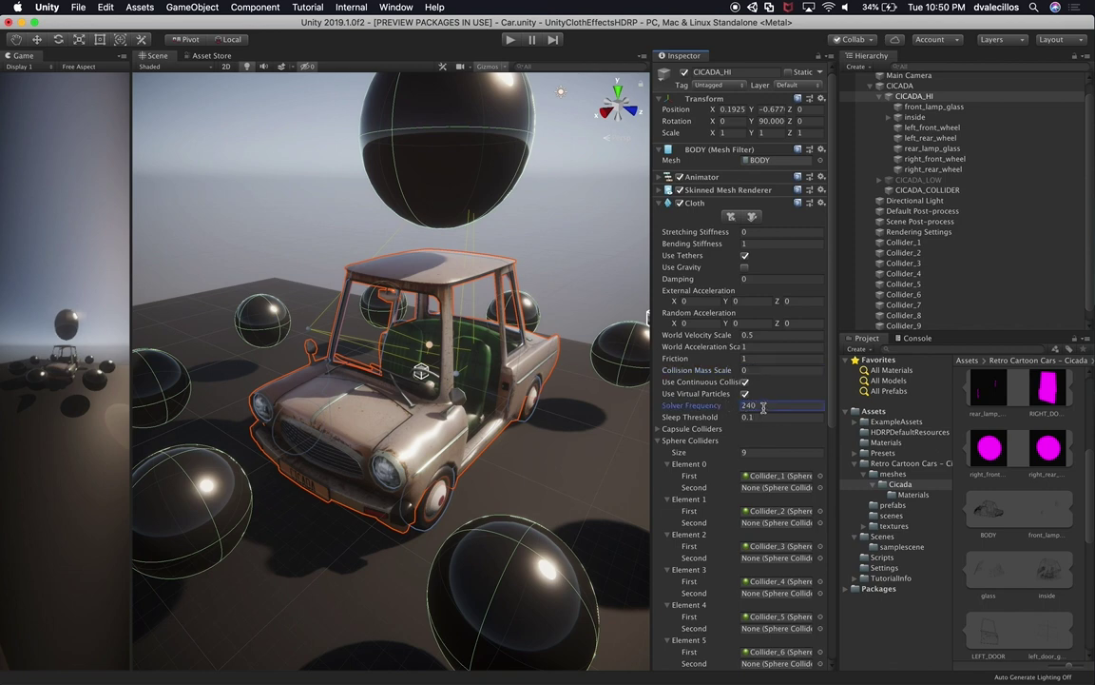
Set Collider_9's scale to 1 on the X, Y and Z axes.
click(463, 138)
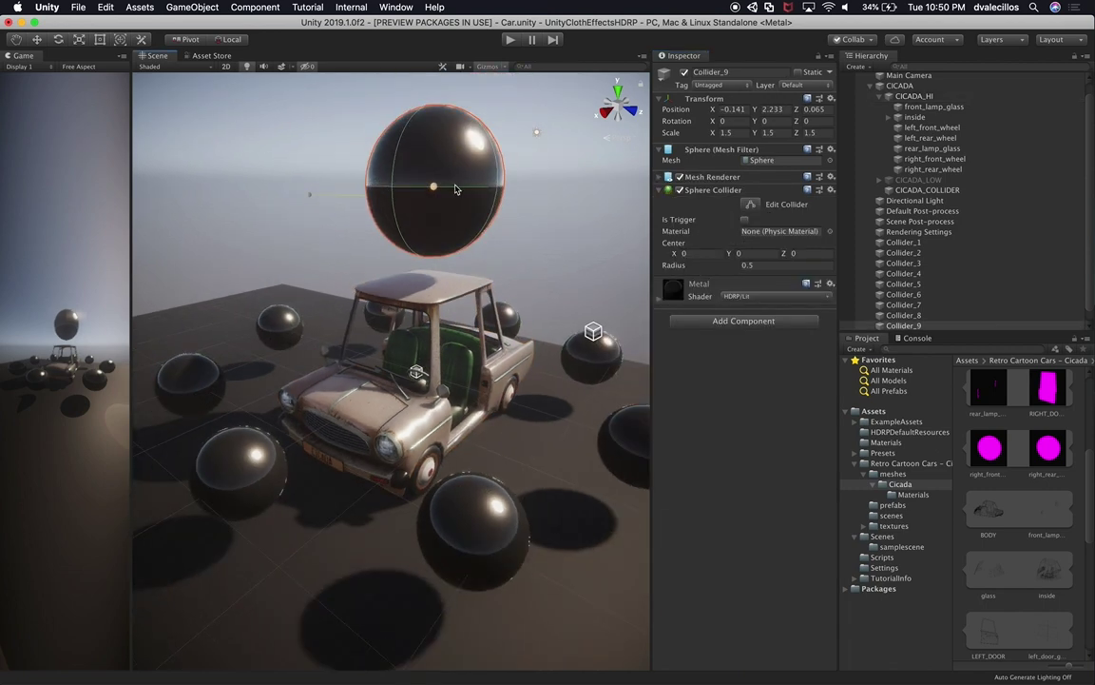
click(732, 133)
text(1)
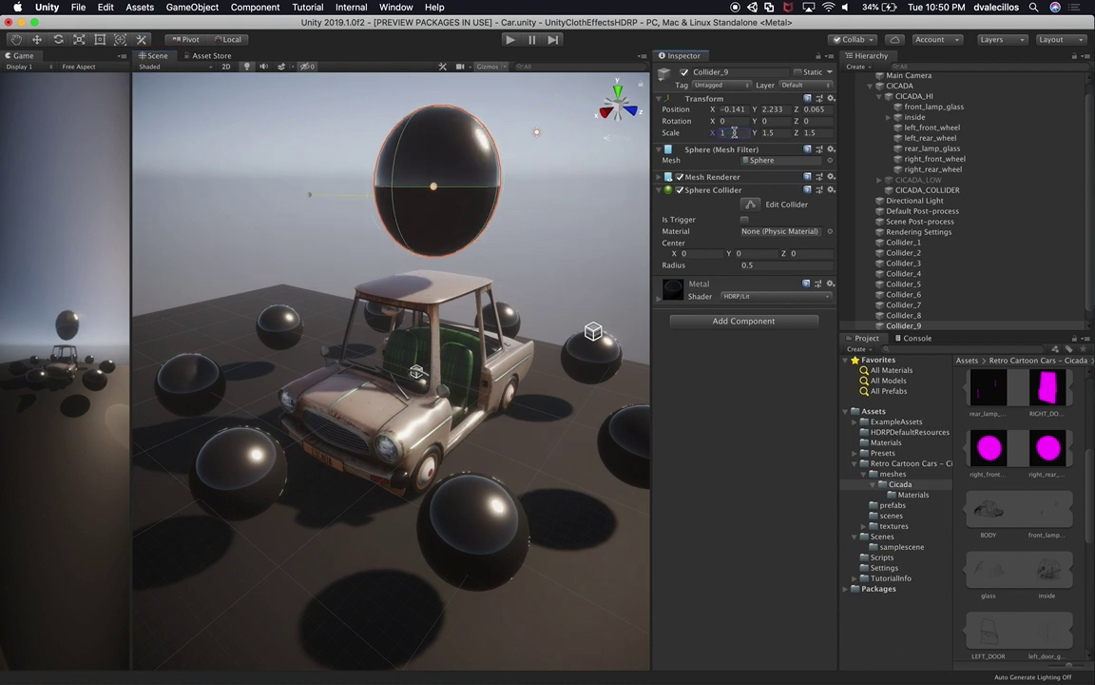
click(776, 134)
text(1)
click(807, 132)
text(1)
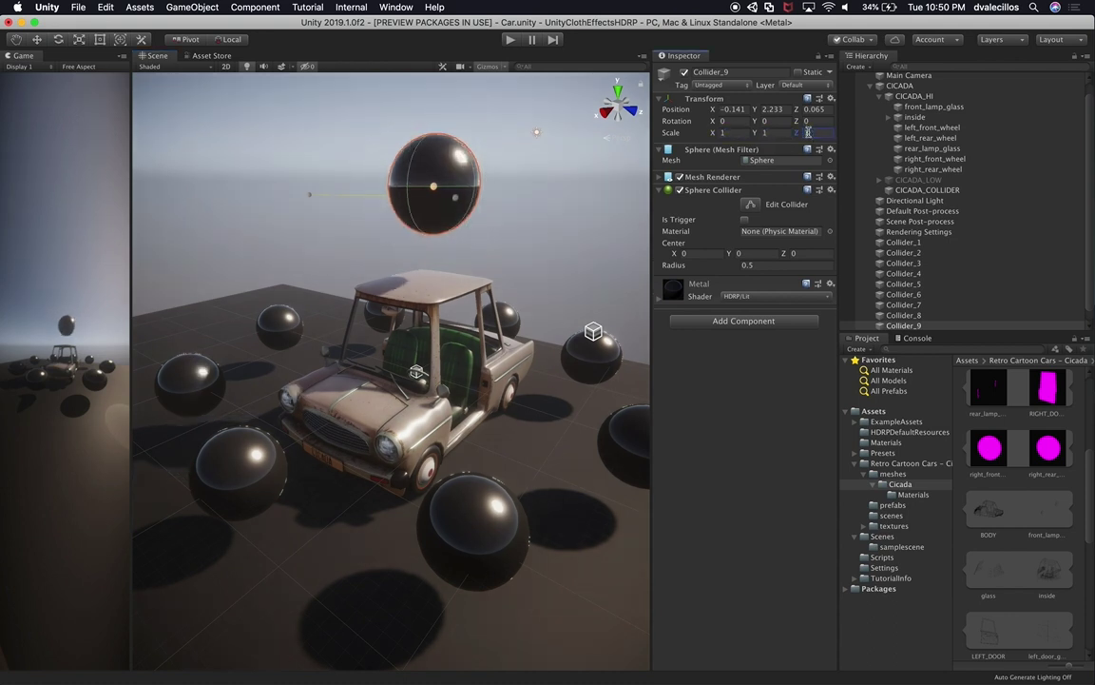
Run the scene, lower Collider_9 into the car's roof, and move Collider_4 into the front of the body to test the deformation.
click(449, 183)
key(w)
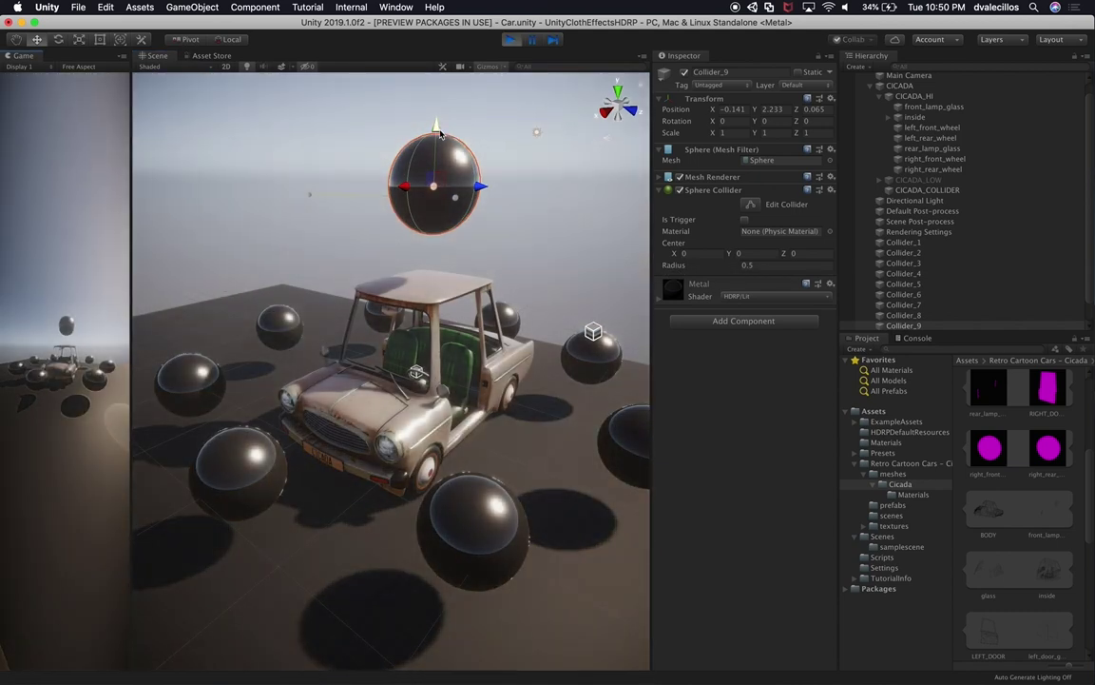
drag(440, 133, 426, 252)
click(514, 550)
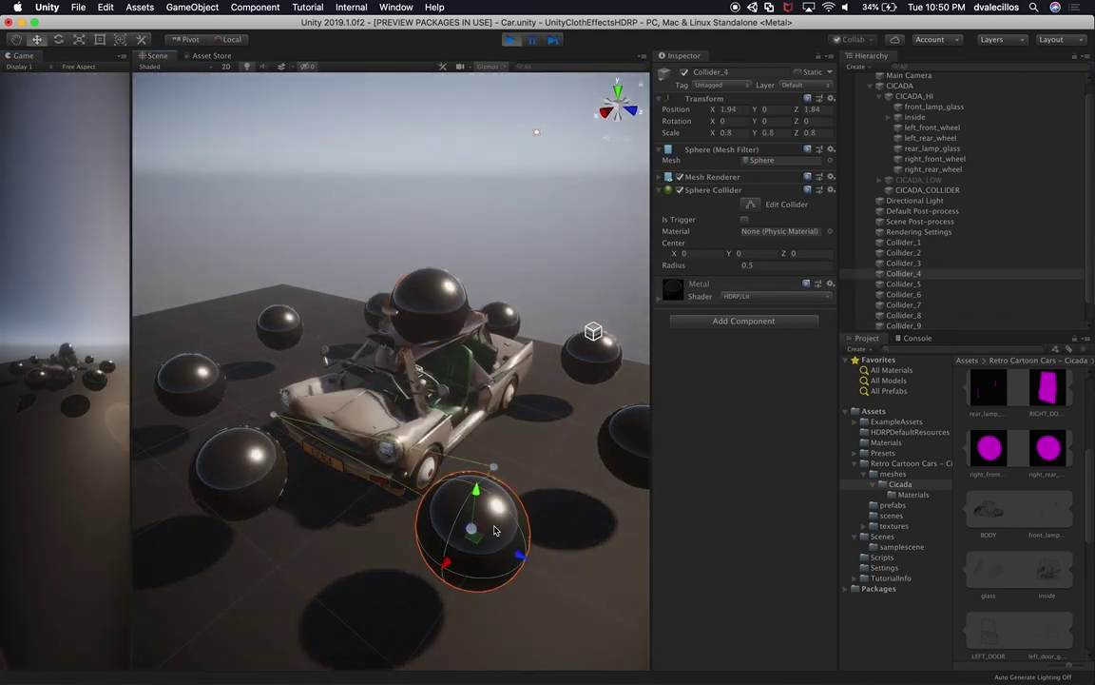
drag(519, 556, 370, 470)
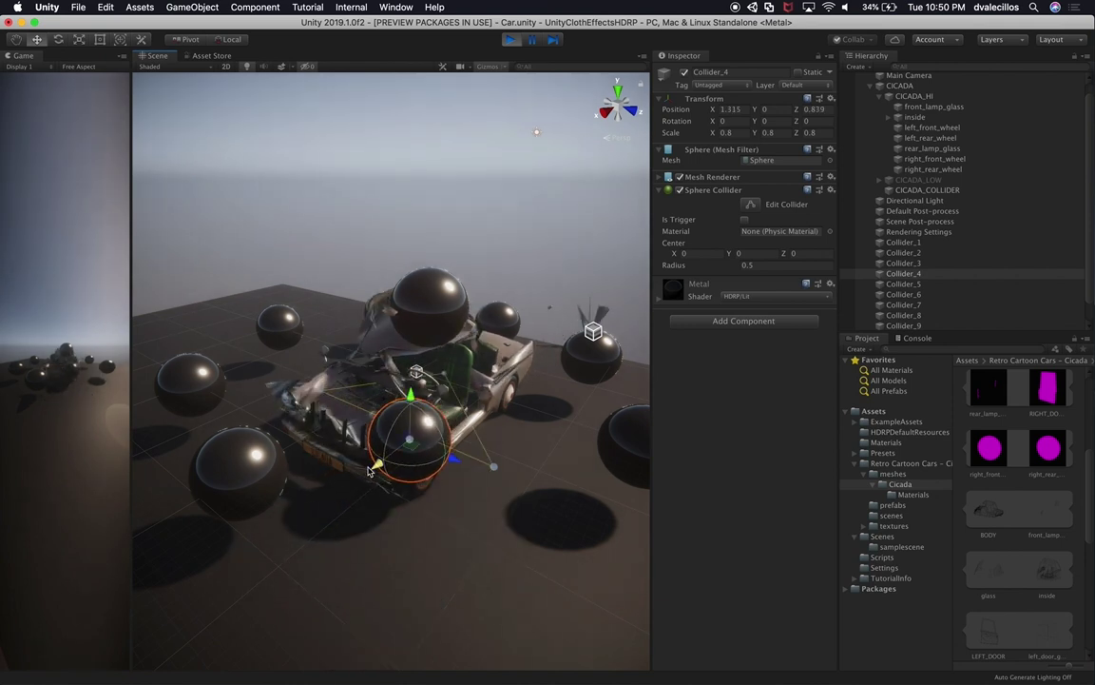
Move Collider_5 into the car's side, push Collider_3 through the front and back out, and end the test run.
scroll(627, 295, down, 3)
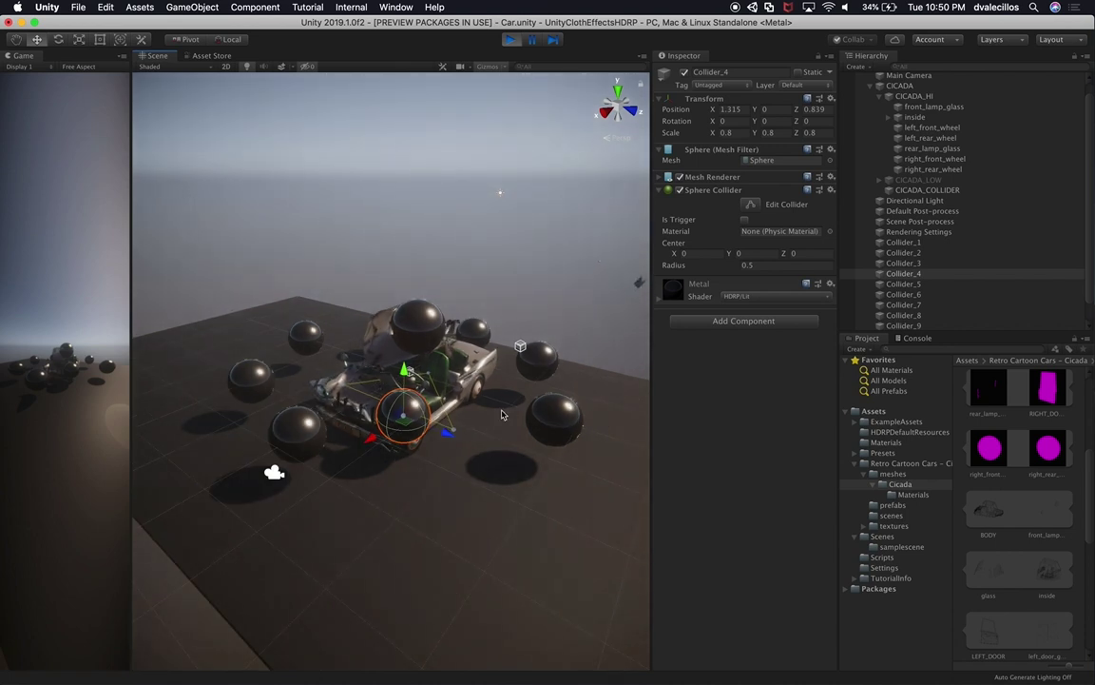
click(544, 416)
drag(547, 409, 455, 409)
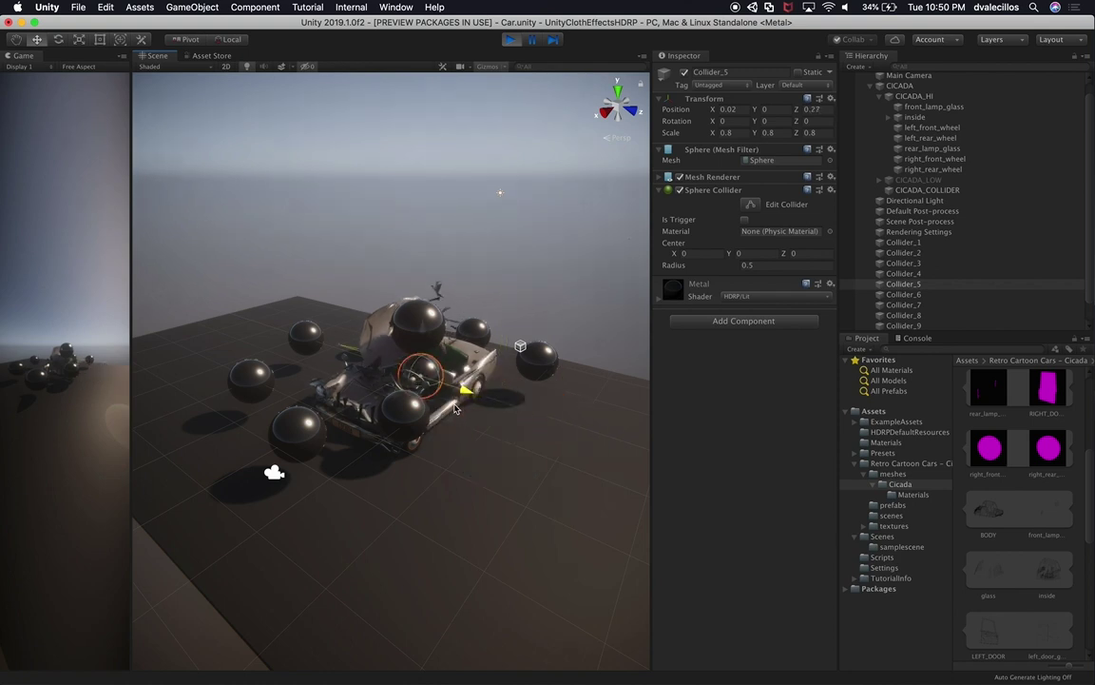
click(293, 413)
drag(292, 395, 295, 419)
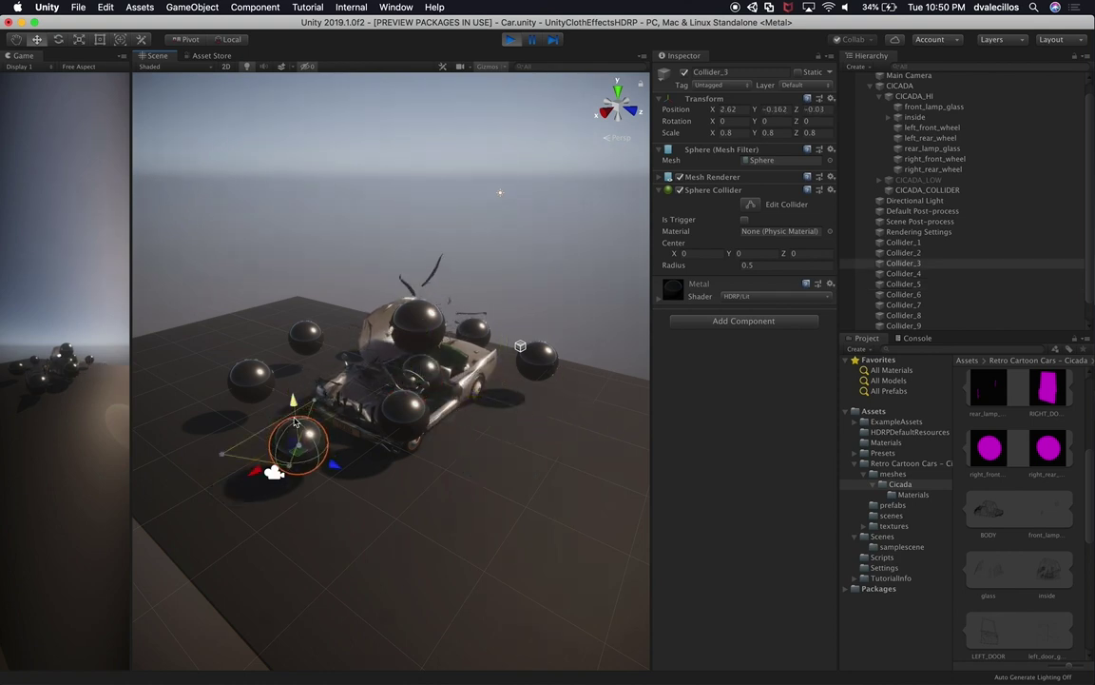
drag(257, 471, 330, 439)
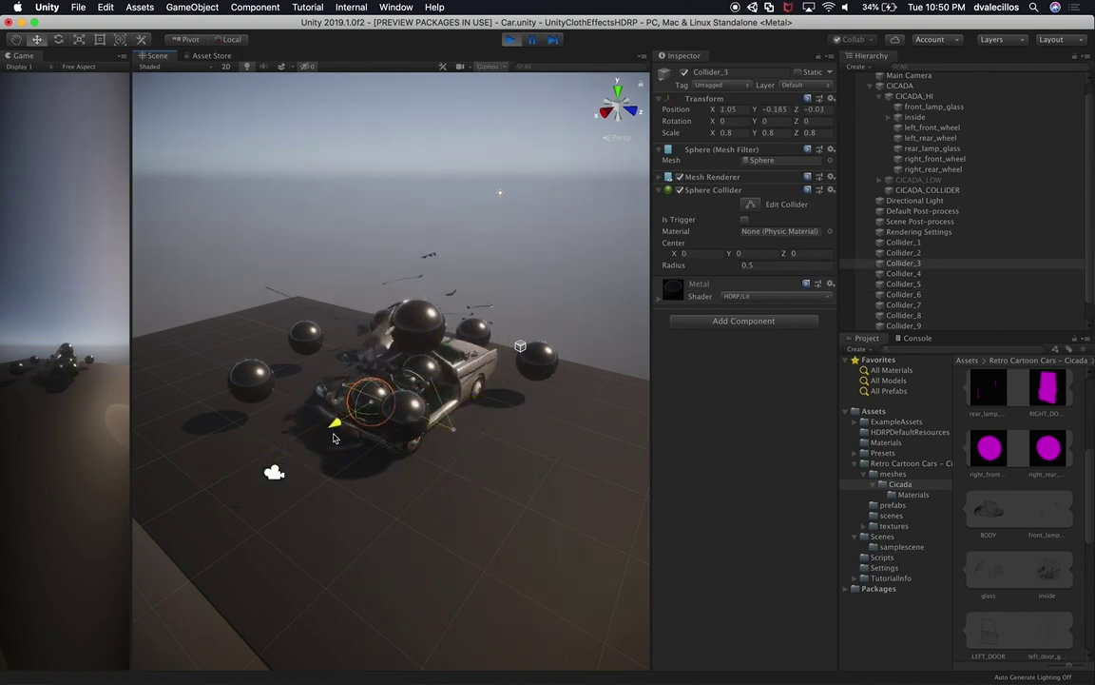
drag(416, 422, 220, 440)
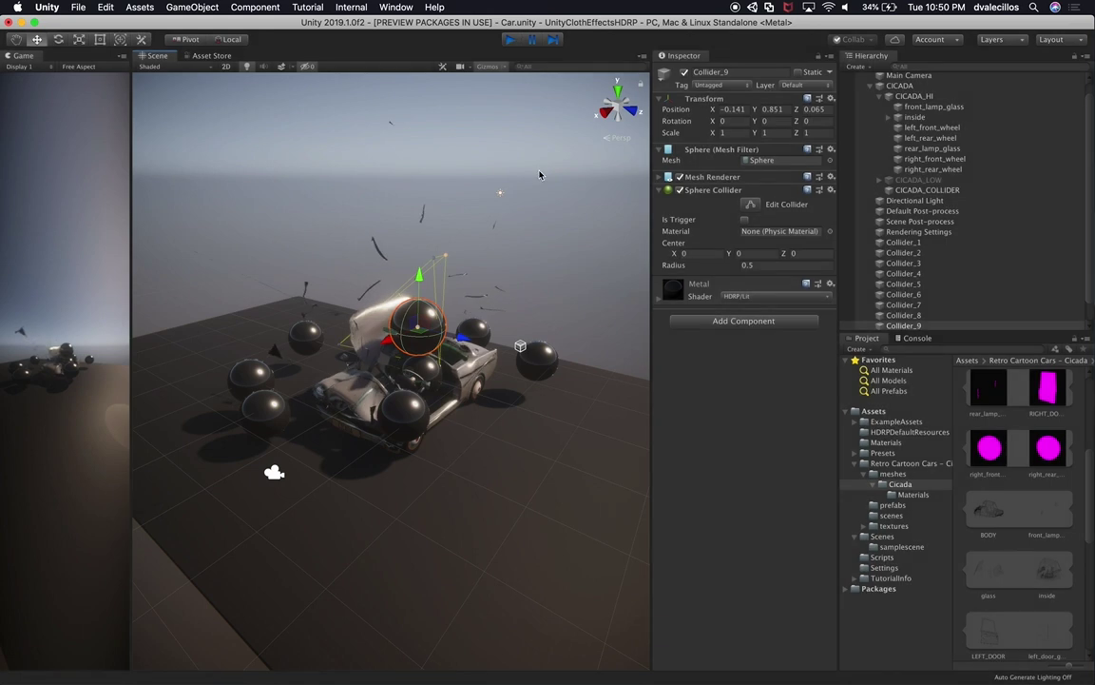
click(510, 39)
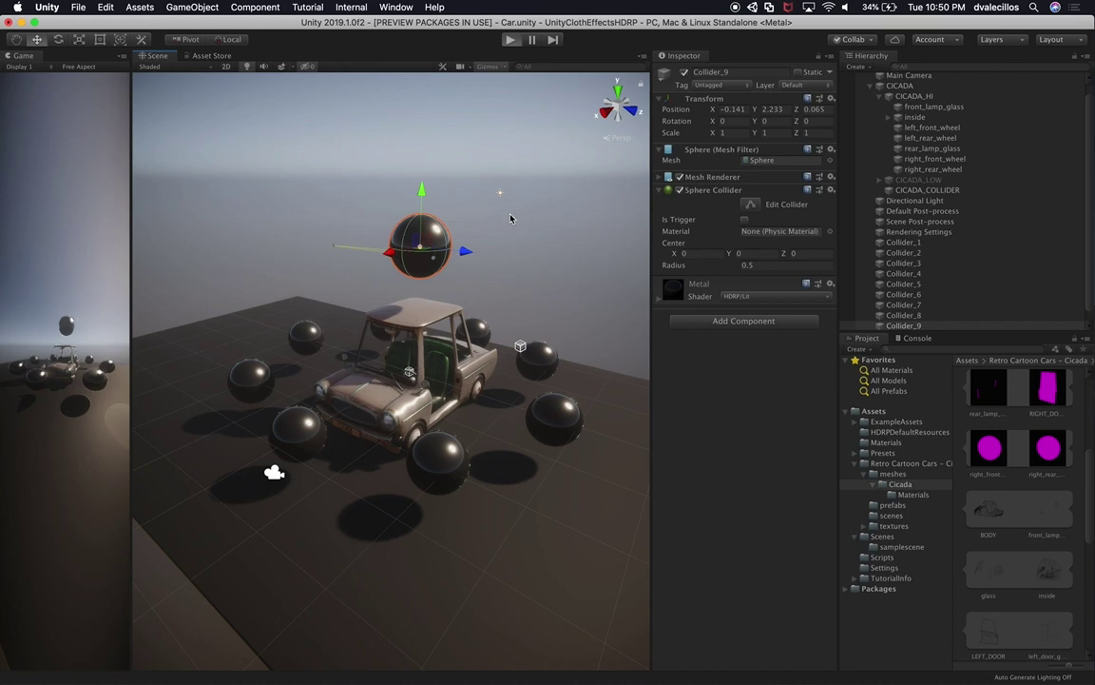
Run the scene again, enlarge Collider_9 uniformly to a scale of about 3.55, and raise it to about Y 2.88.
key(super+p)
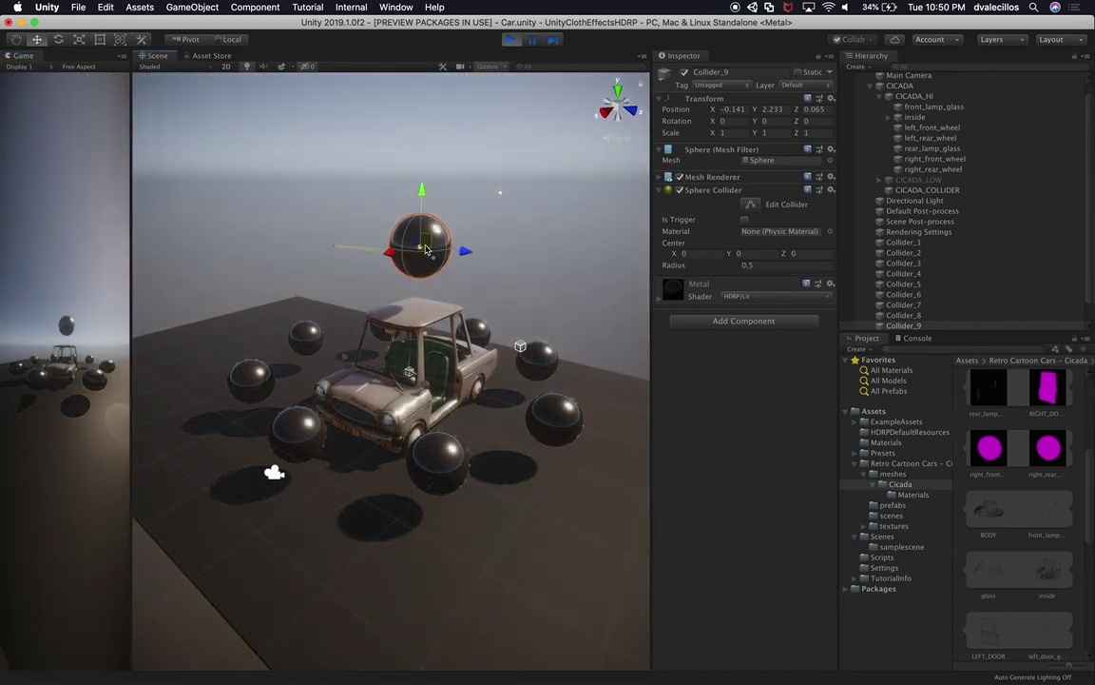
key(r)
drag(421, 248, 587, 264)
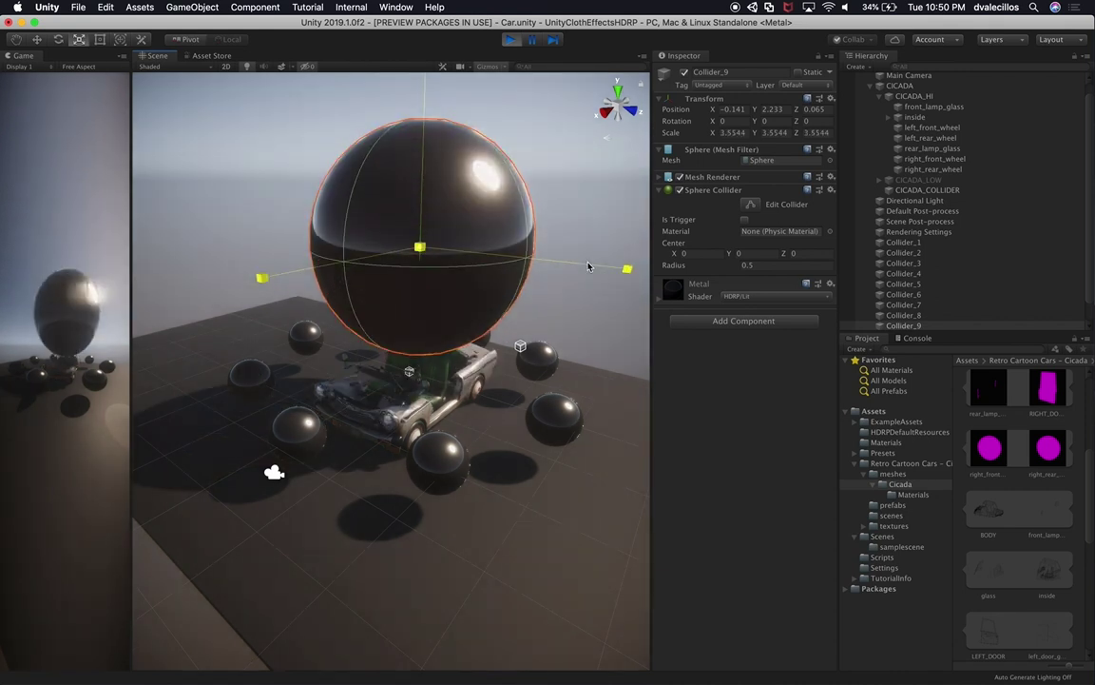
key(w)
drag(426, 192, 438, 152)
Examine the car body's deformation from the side and front, and end the test run.
scroll(557, 347, up, 5)
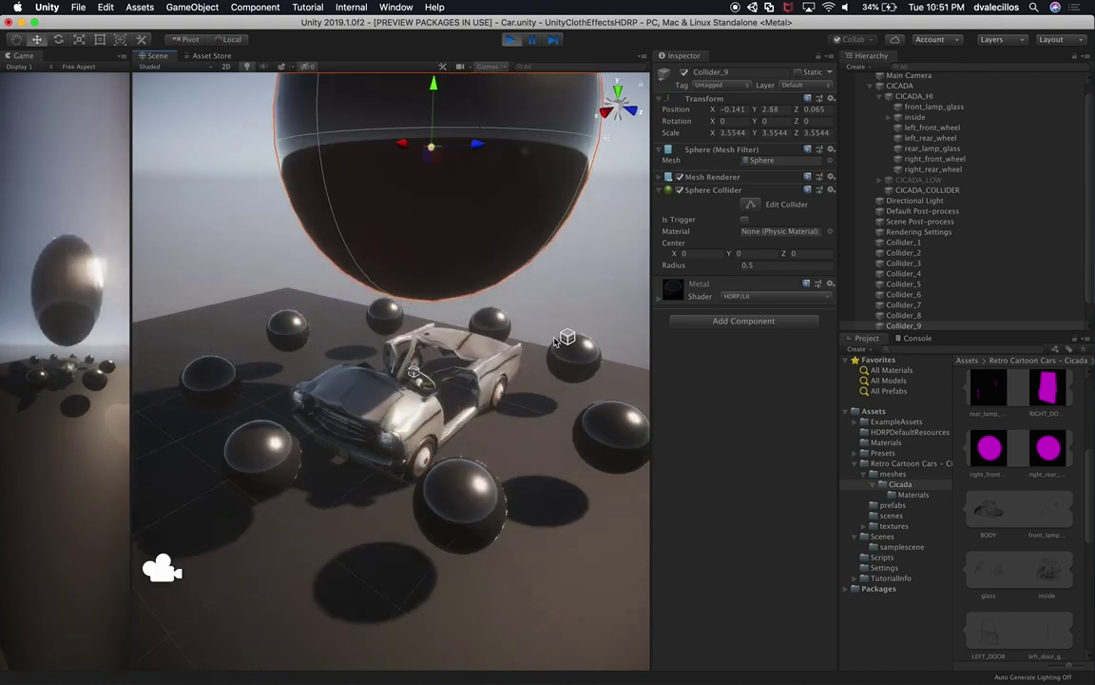
alt+drag(557, 347, 428, 328)
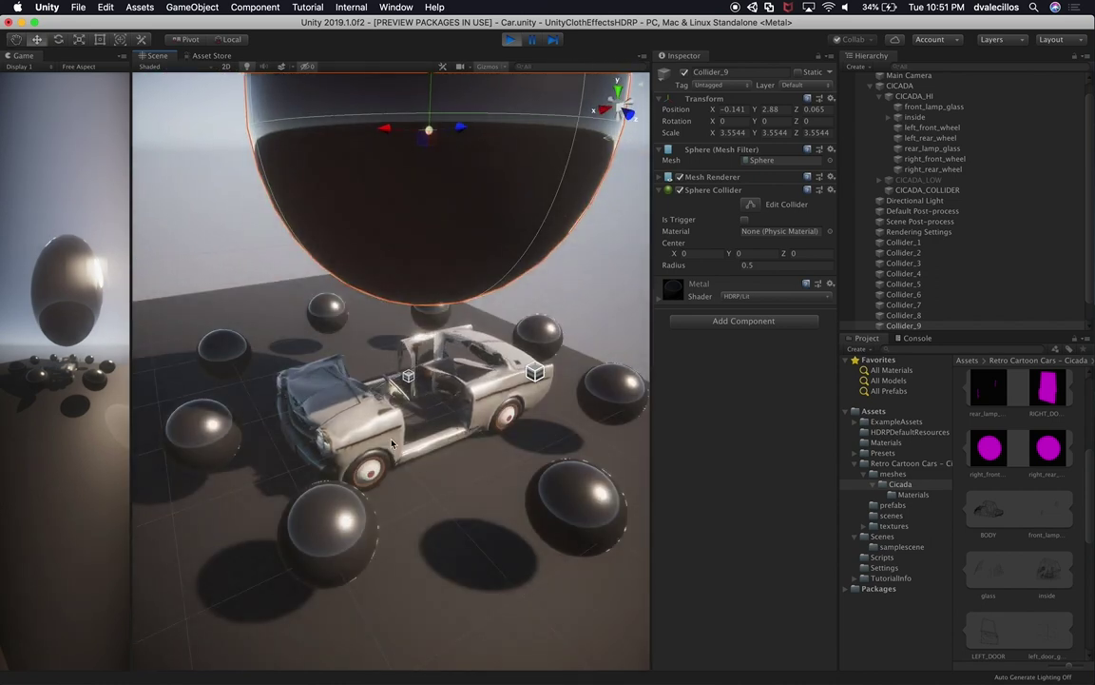
alt+drag(310, 442, 474, 337)
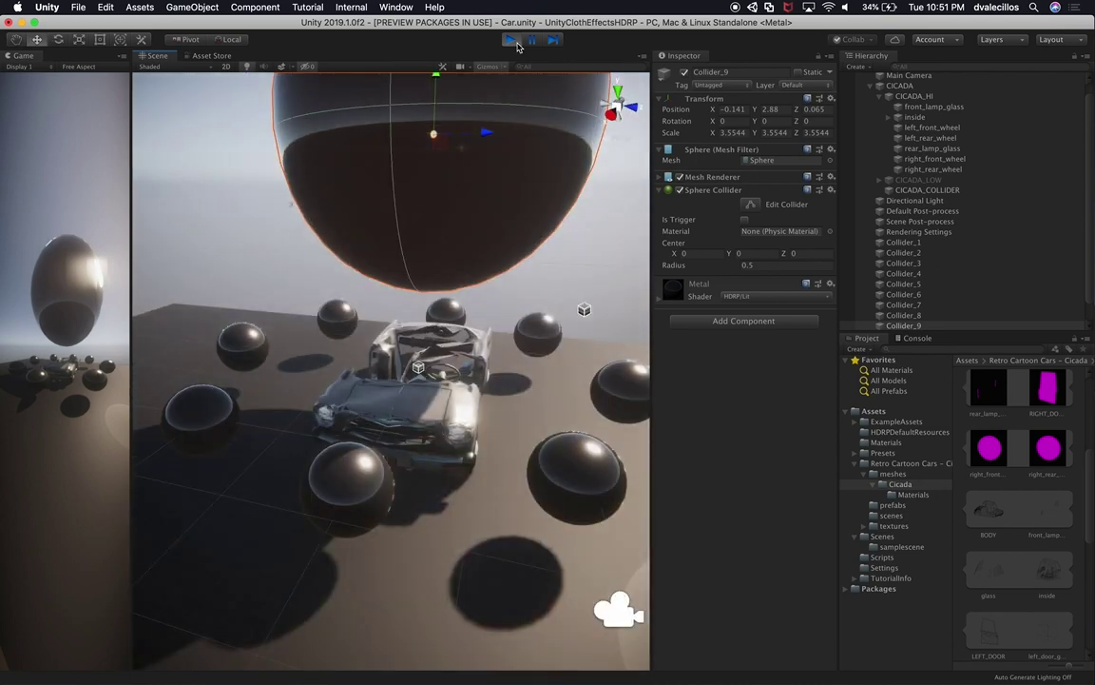
click(514, 41)
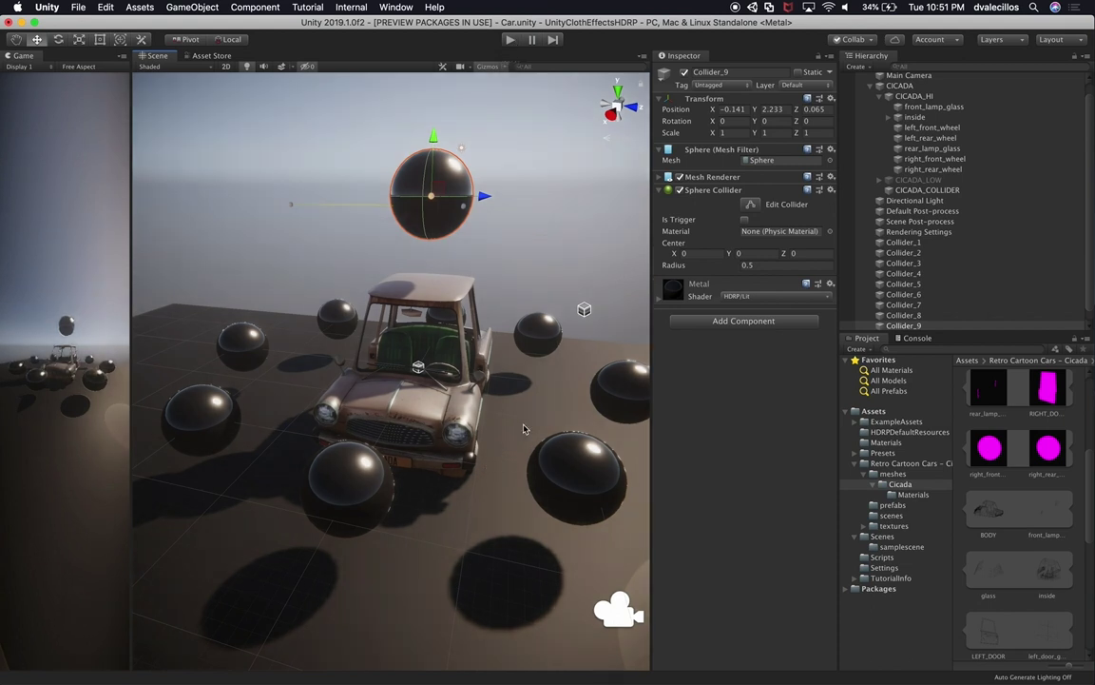
alt+drag(504, 421, 329, 389)
alt+drag(354, 442, 321, 451)
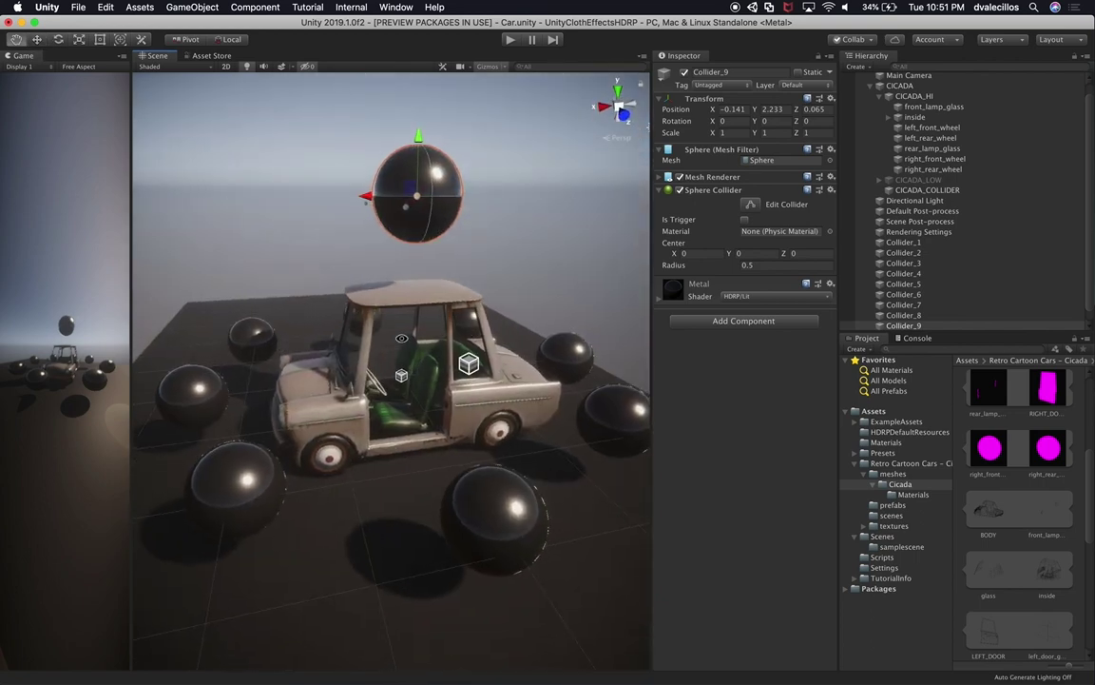
alt+drag(305, 332, 436, 344)
scroll(417, 480, down, 6)
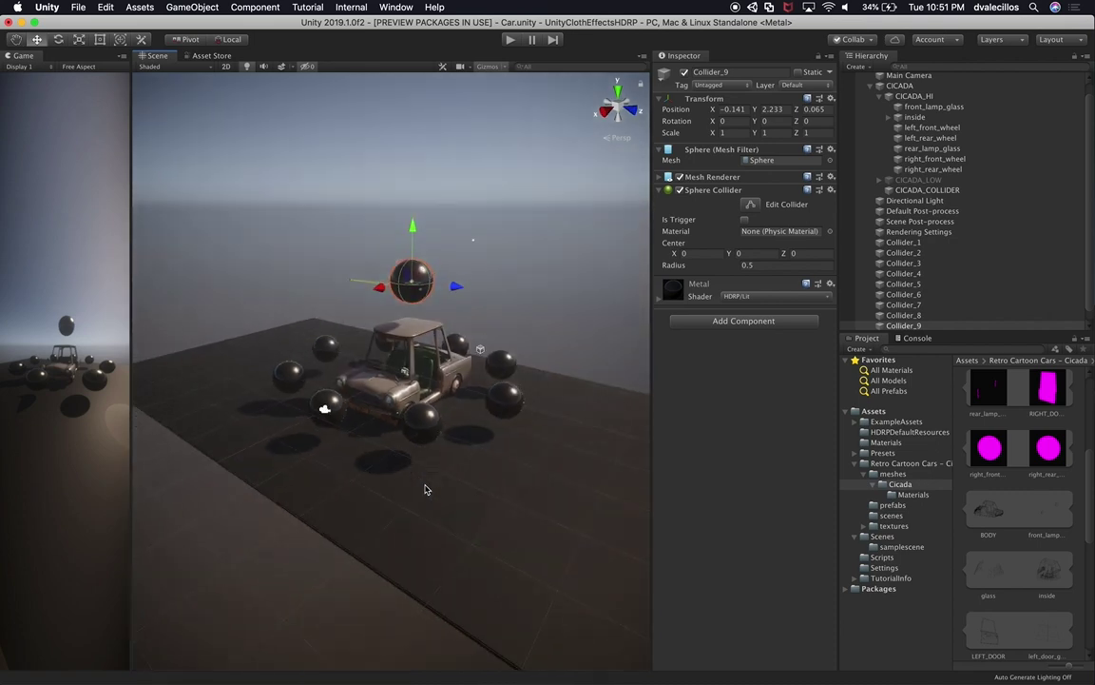
scroll(425, 488, up, 5)
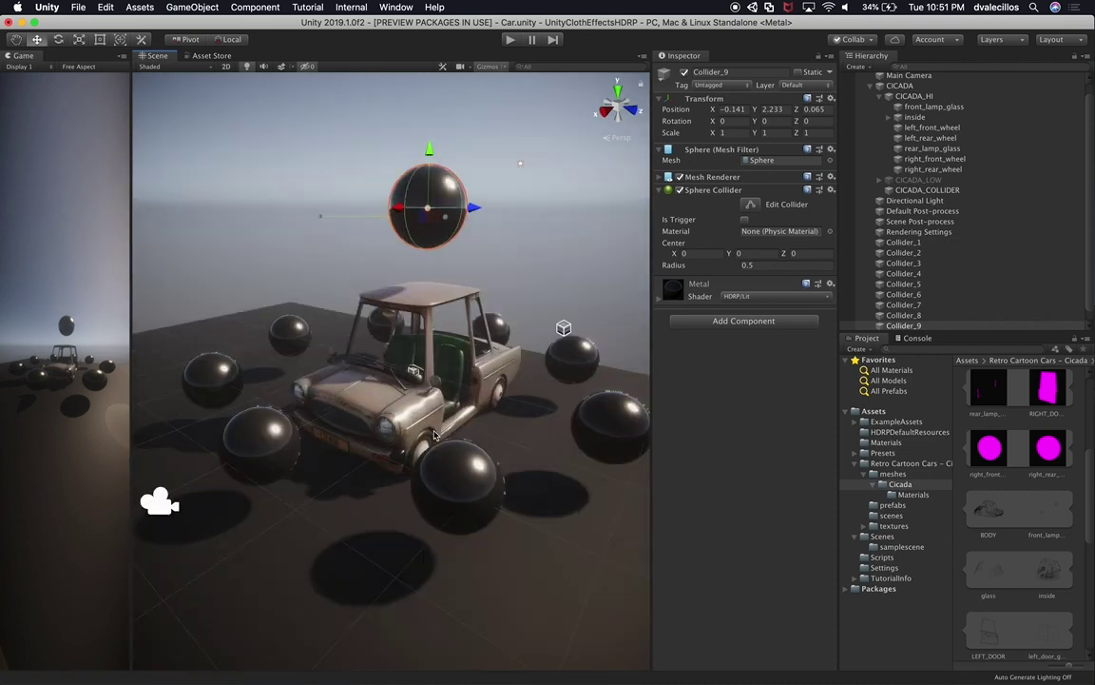
scroll(429, 411, up, 4)
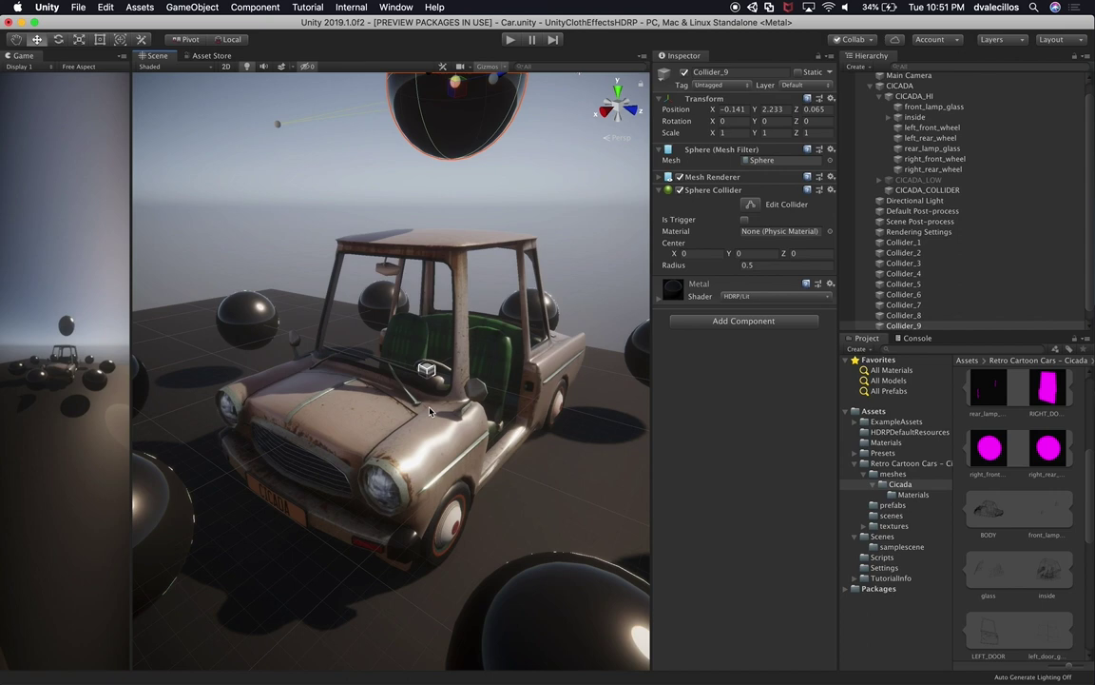